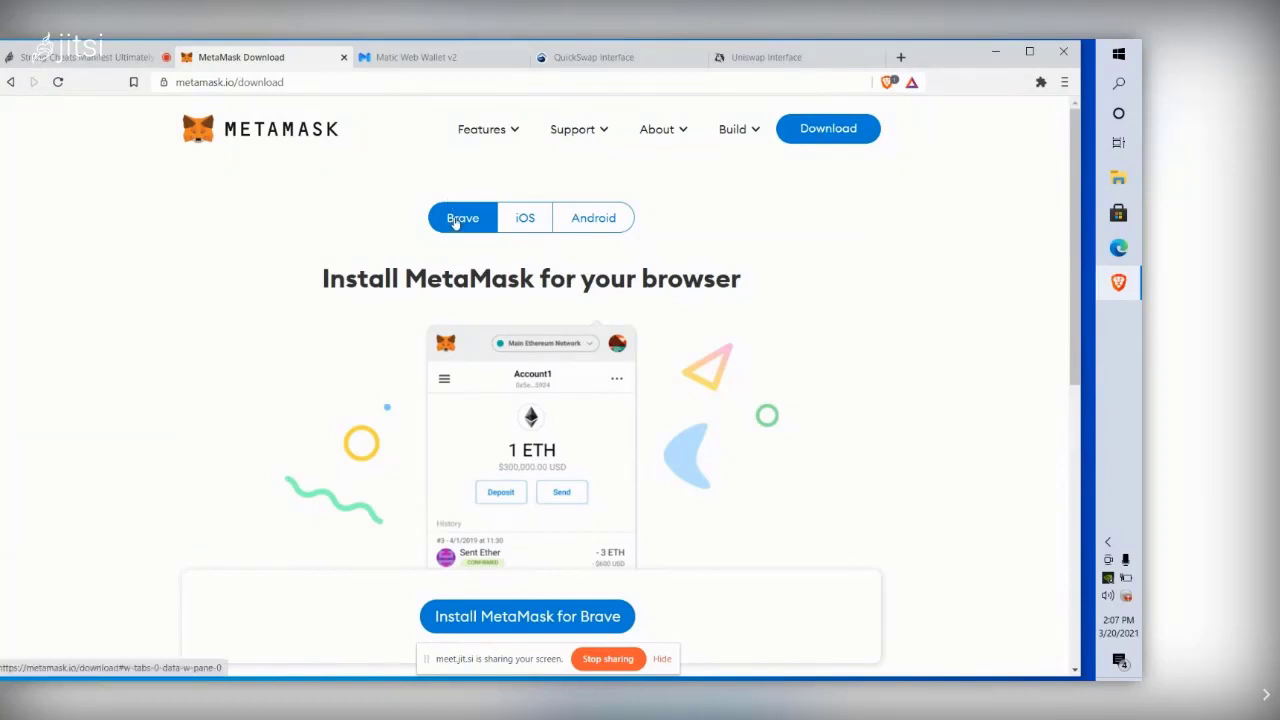
# Install the MetaMask extension for Brave from its download page and accept the requested permissions
pyautogui.click(823, 142)
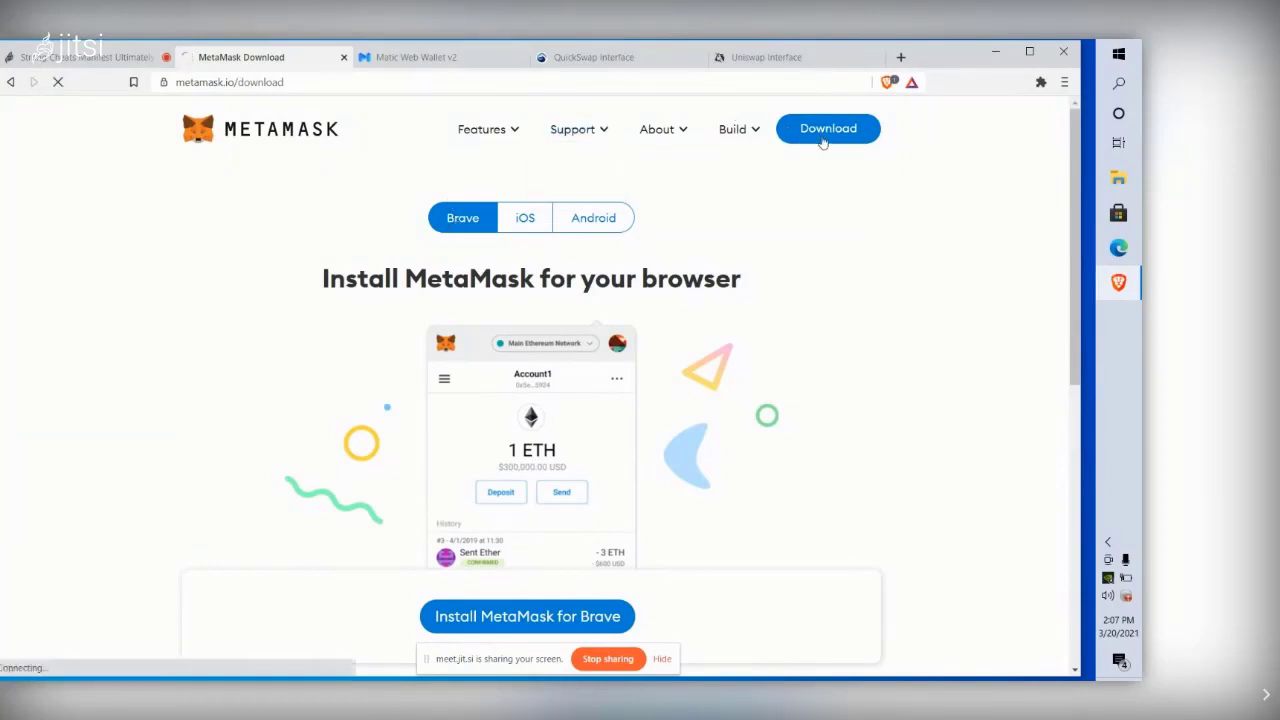
pyautogui.scroll(-1, 575, 514)
pyautogui.click(575, 516)
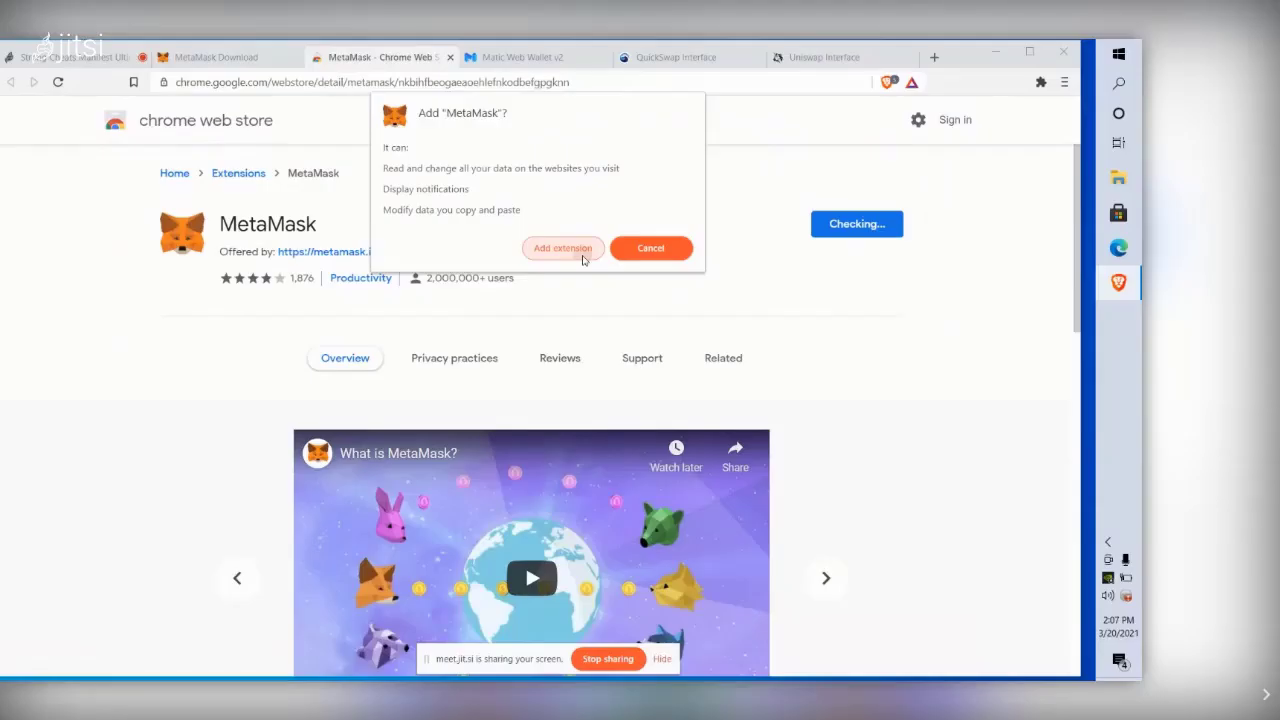
pyautogui.click(574, 469)
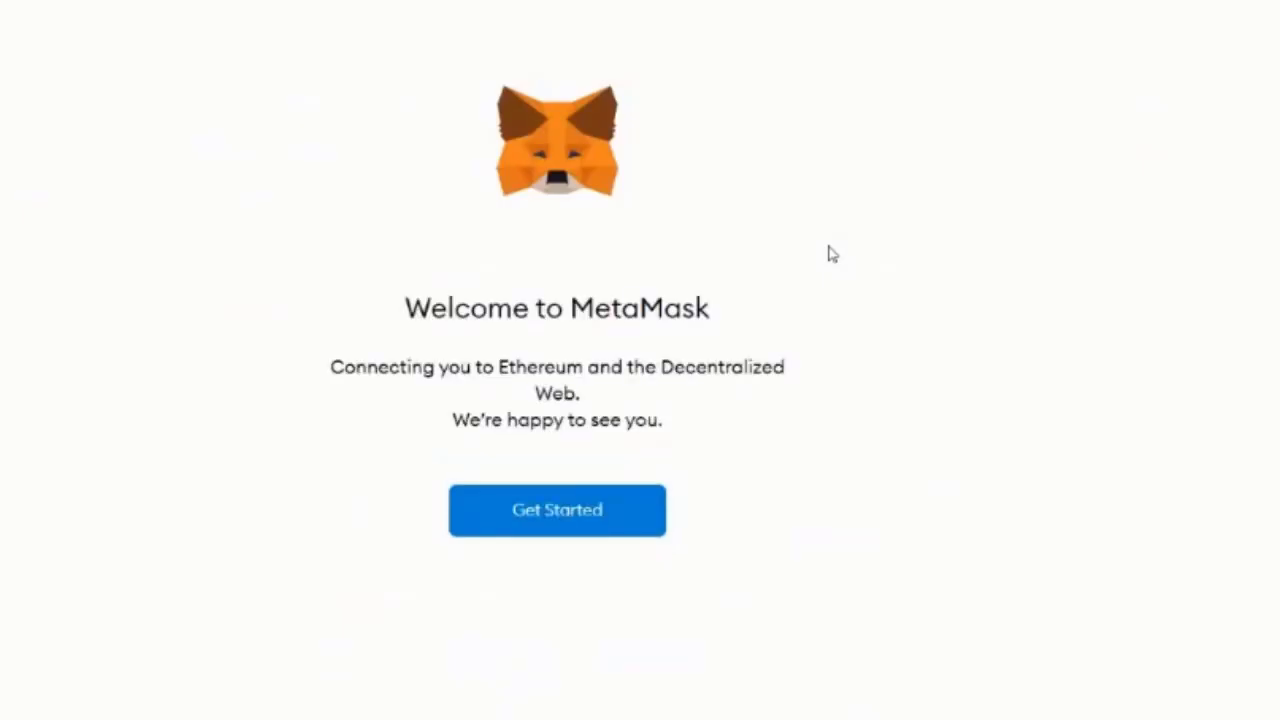
# Start the MetaMask setup, choose to create a new wallet, and agree to share usage data
pyautogui.click(601, 531)
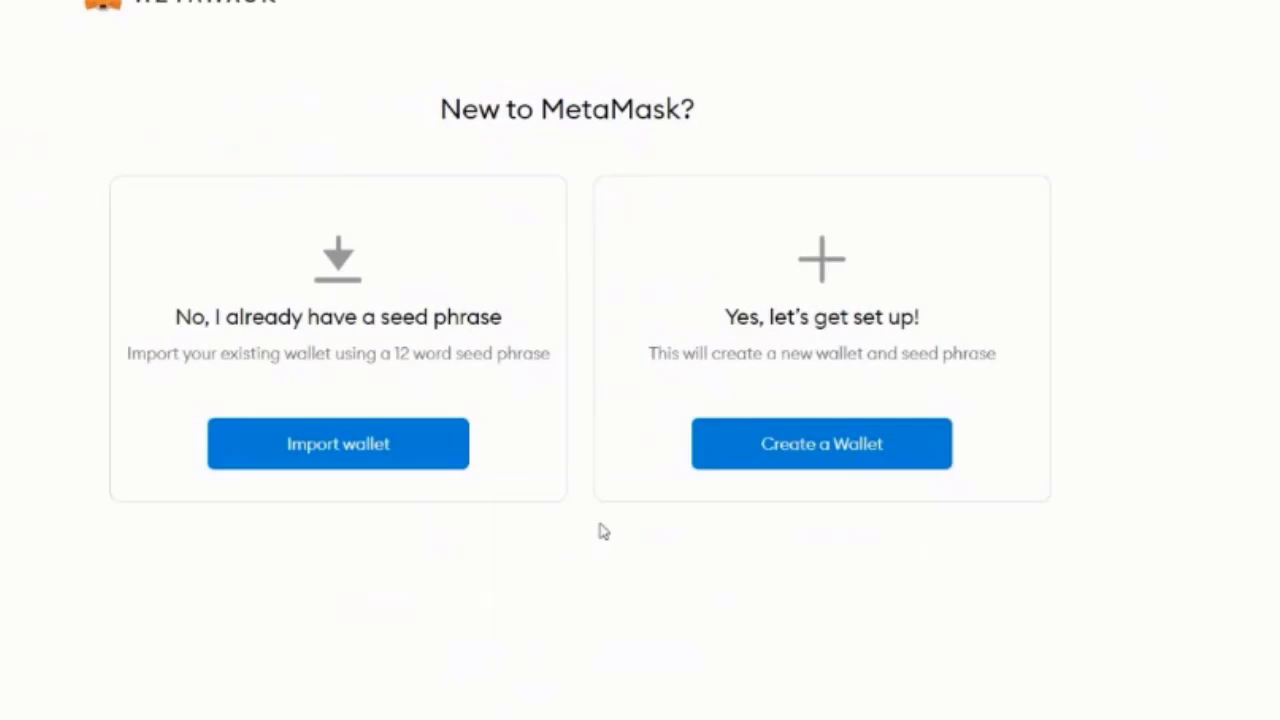
pyautogui.click(780, 452)
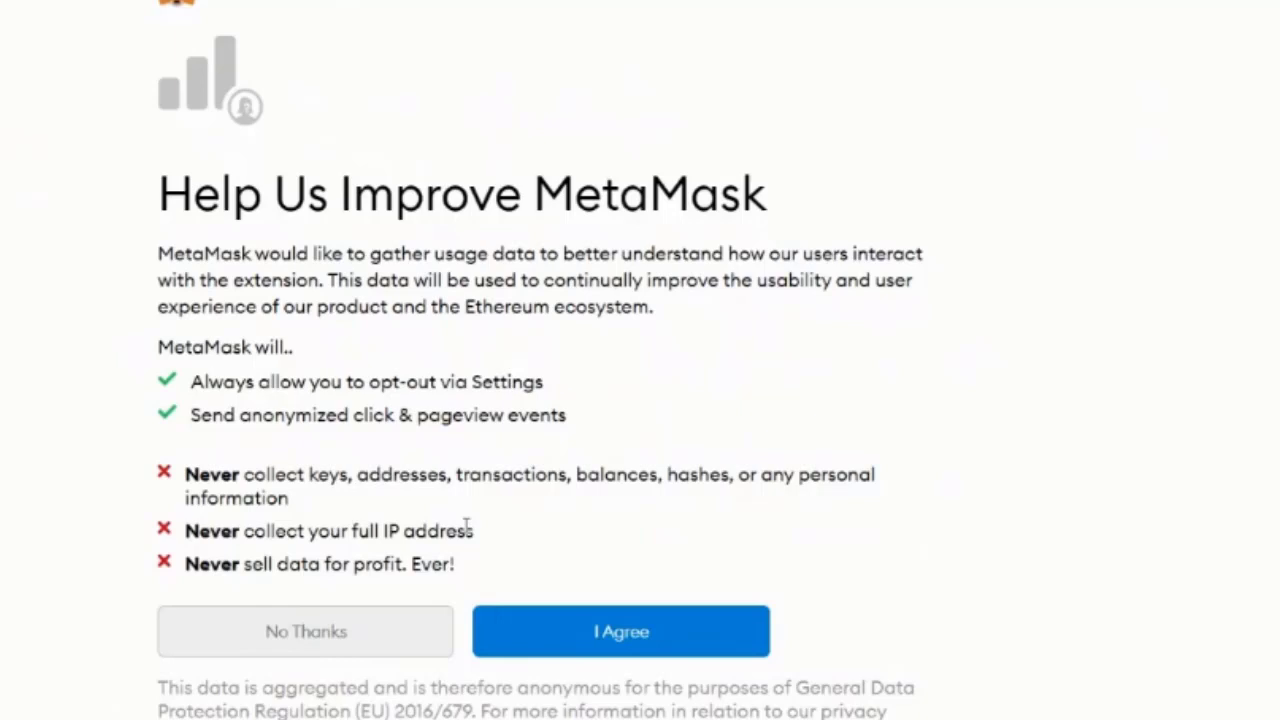
pyautogui.click(551, 650)
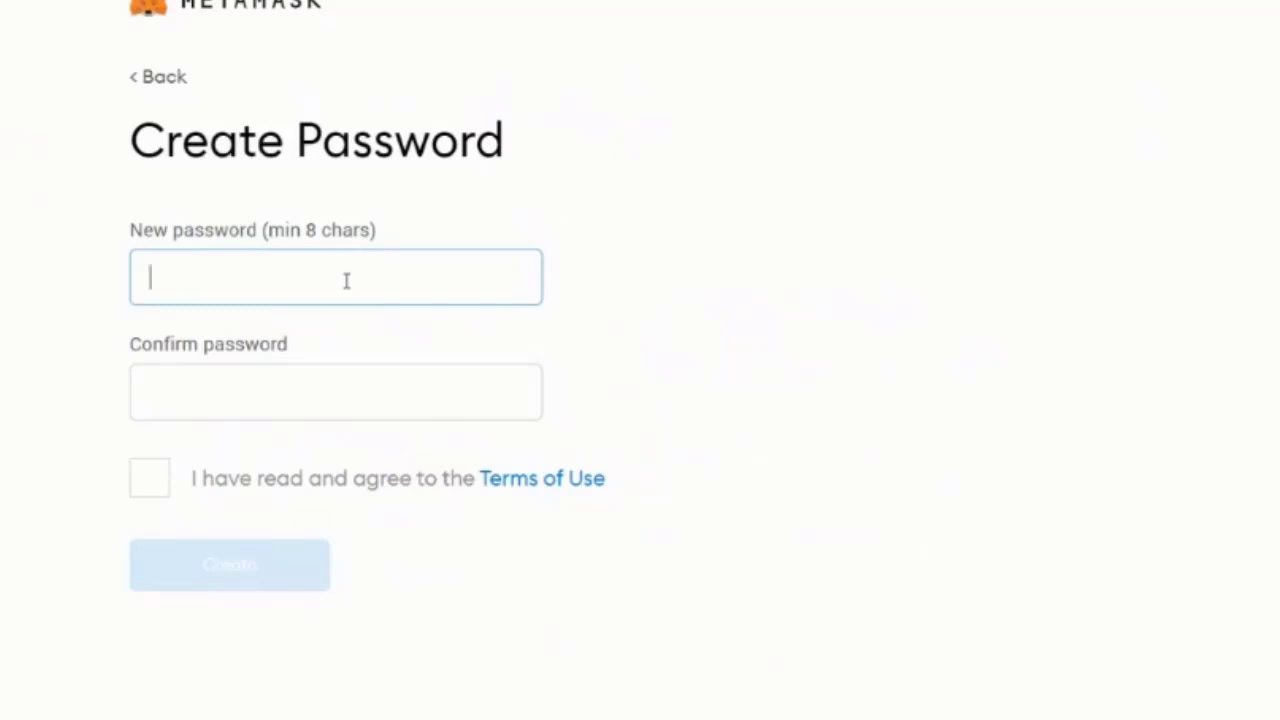
# Enter and confirm the new wallet password, agree to the Terms of Use, and finish the wallet setup
pyautogui.hotkey('ctrl', 'v')
pyautogui.press('Tab')
pyautogui.hotkey('ctrl', 'v')
pyautogui.click(149, 478)
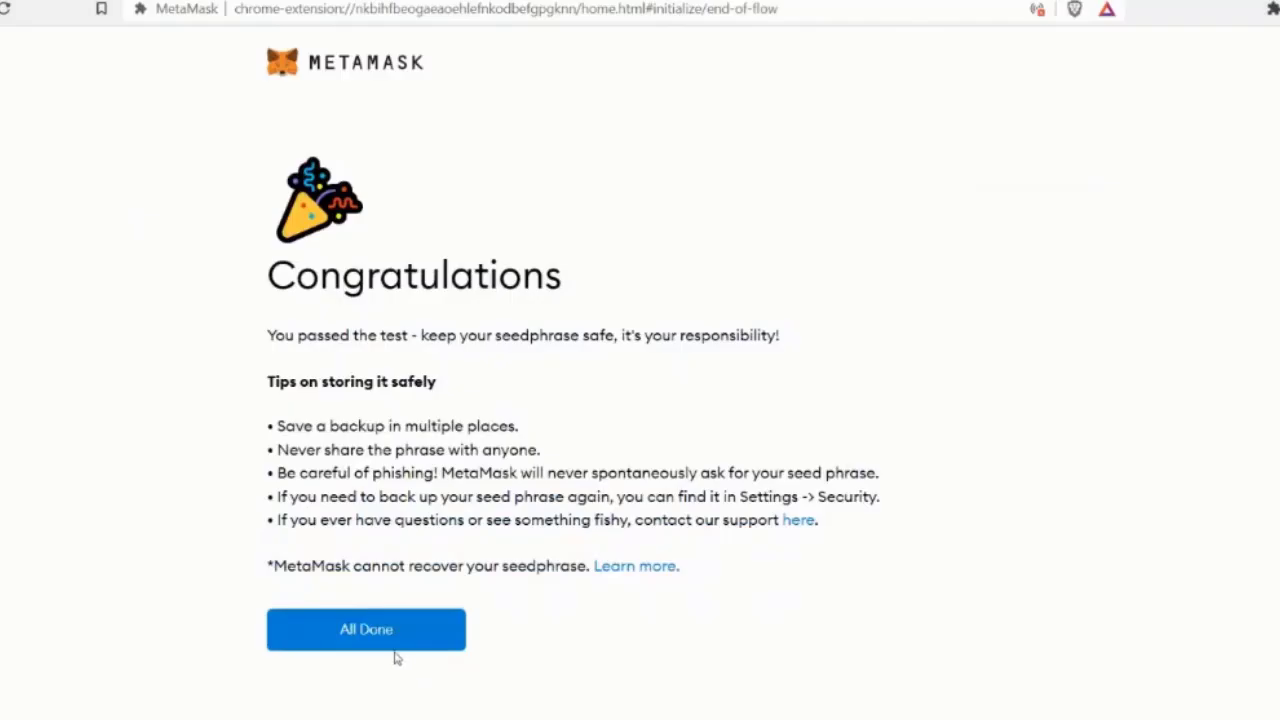
pyautogui.click(414, 634)
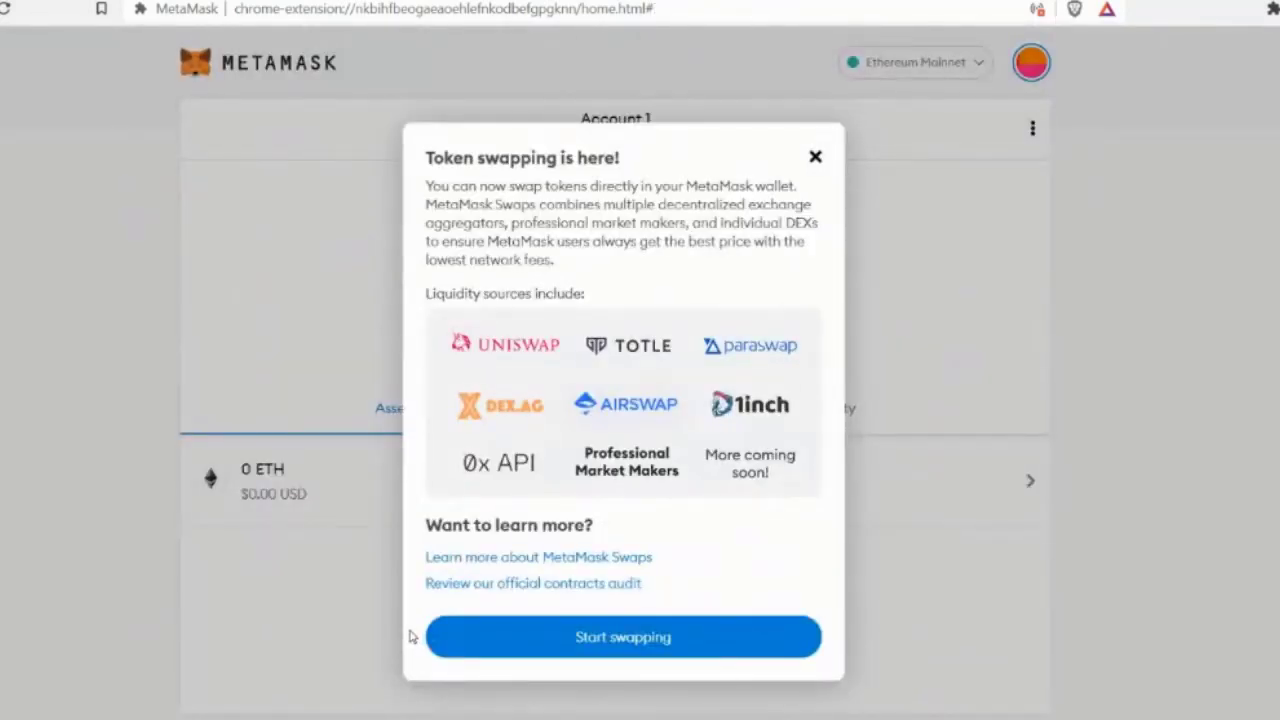
pyautogui.click(538, 642)
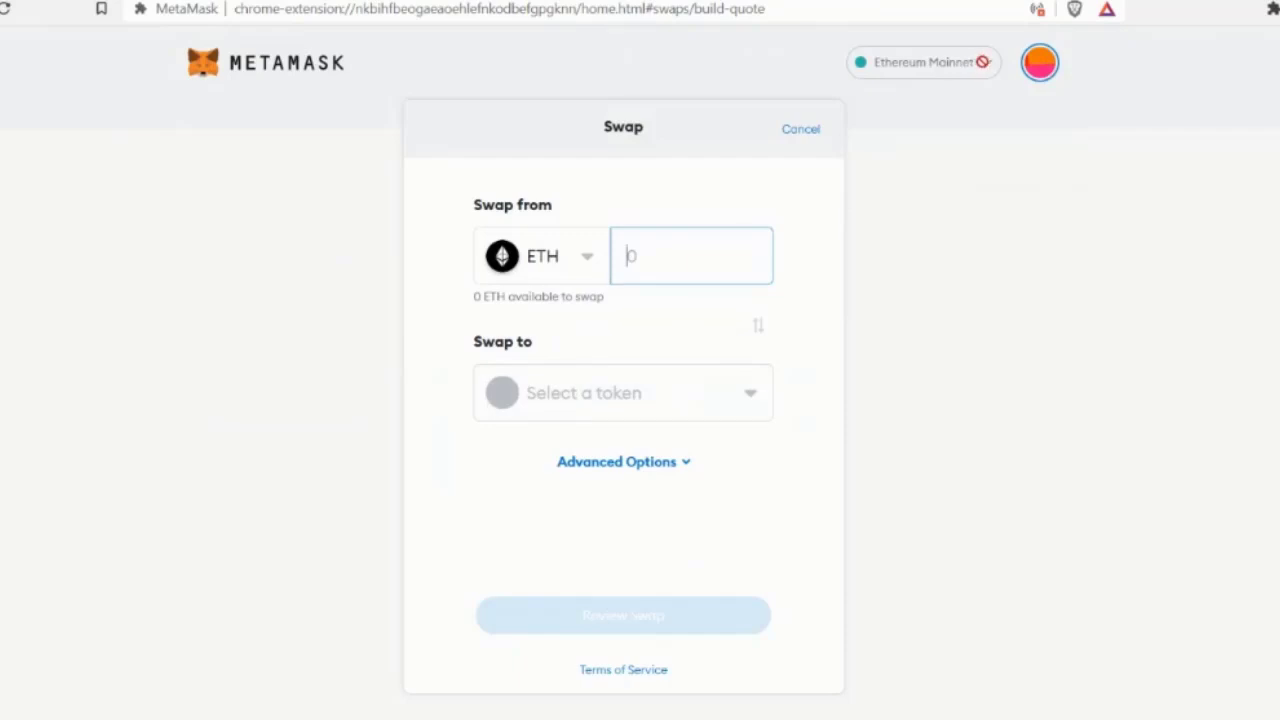
pyautogui.click(984, 62)
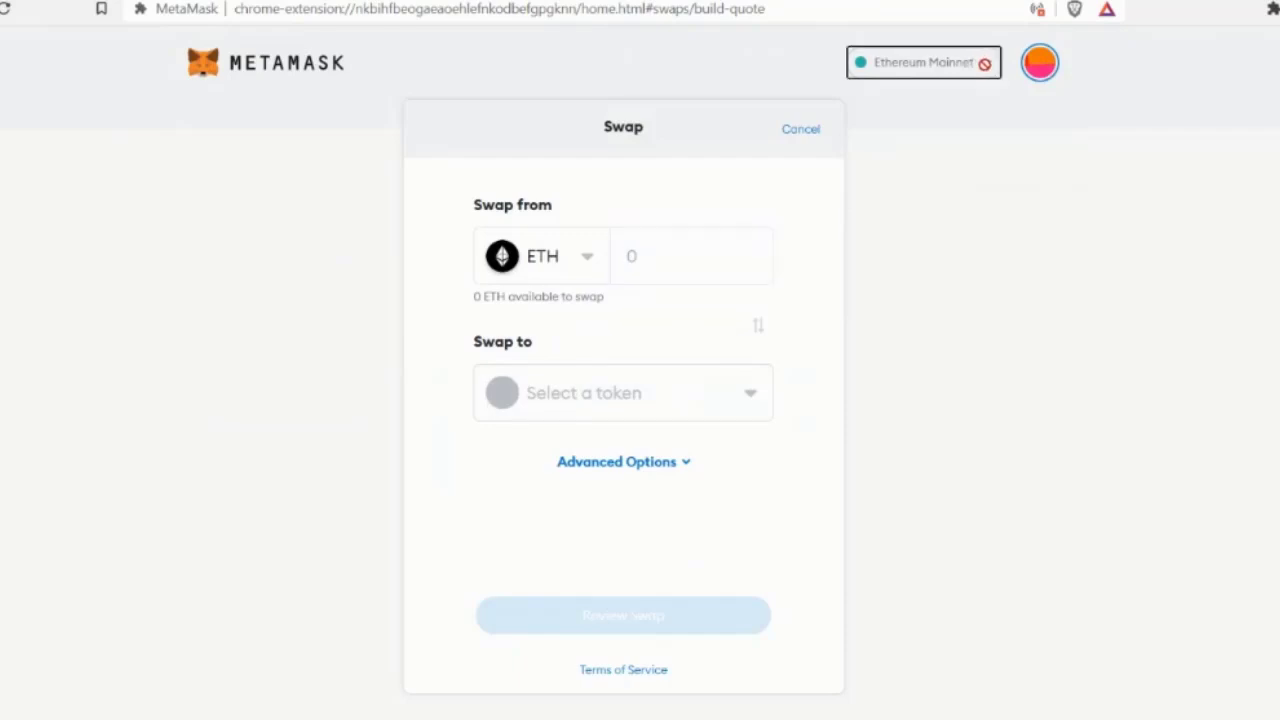
pyautogui.click(1040, 65)
pyautogui.click(874, 212)
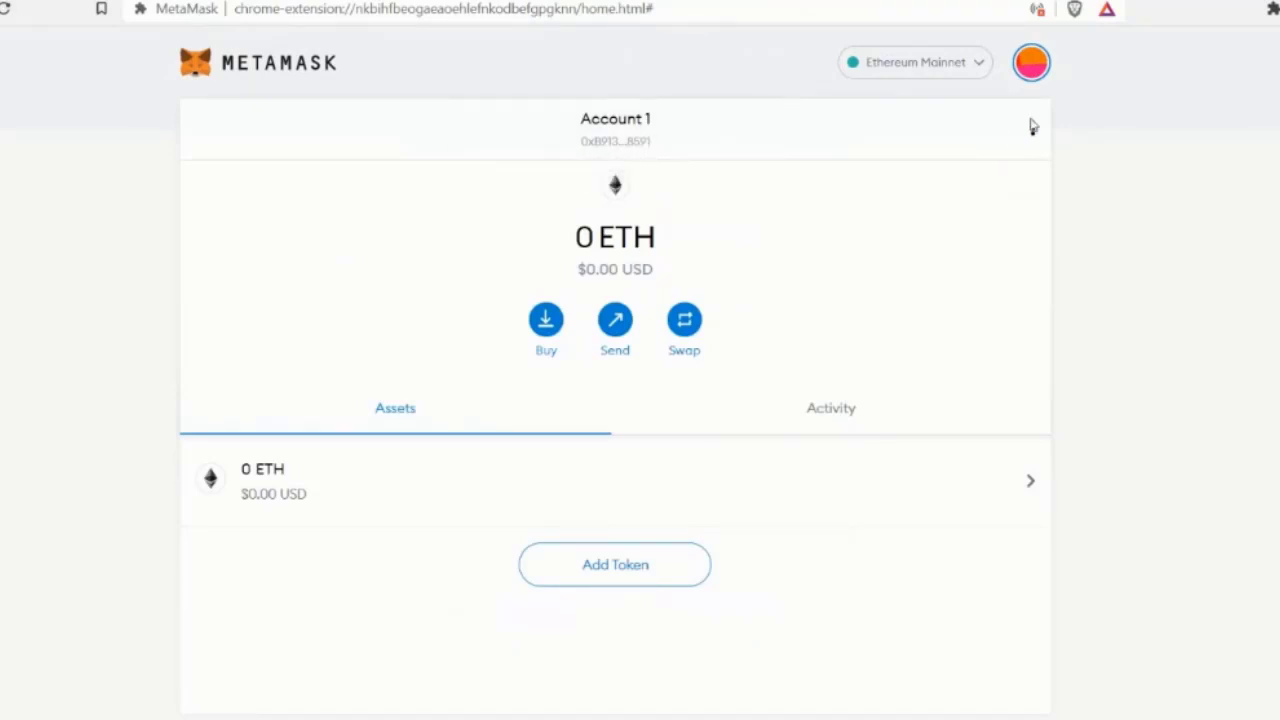
# Open the account details of Account 1 in the MetaMask wallet
pyautogui.click(1033, 132)
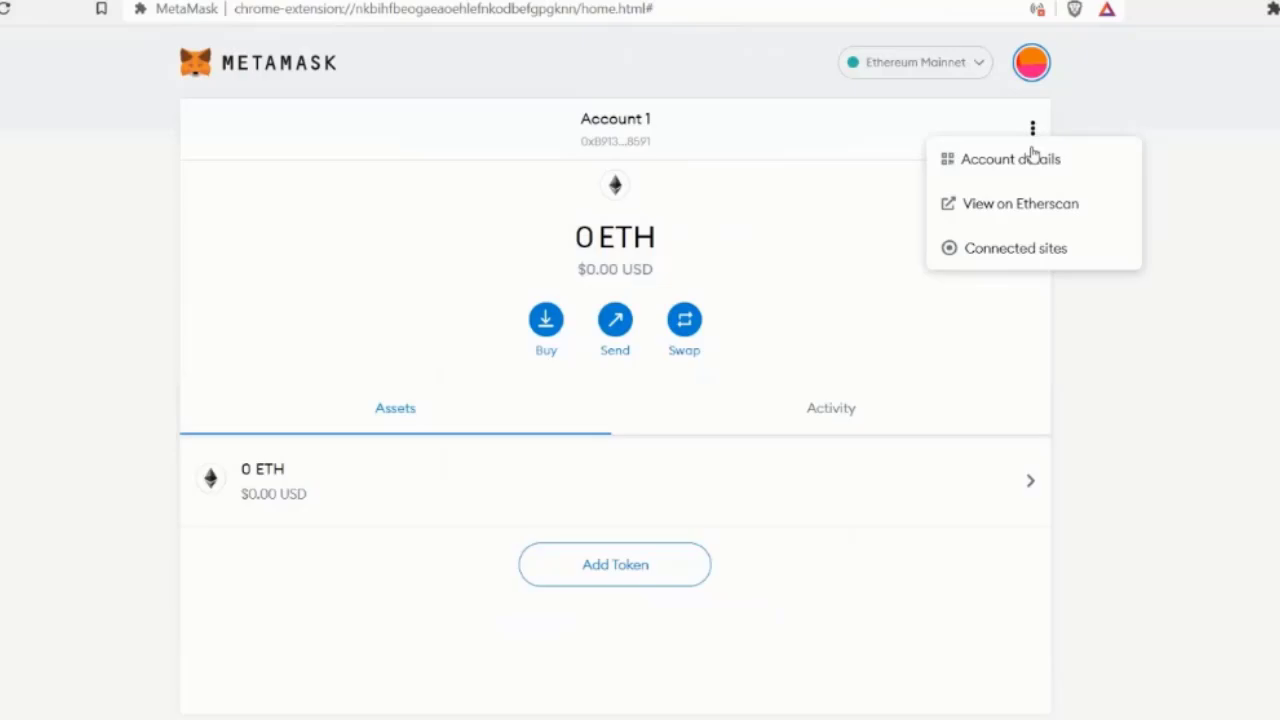
pyautogui.click(1023, 162)
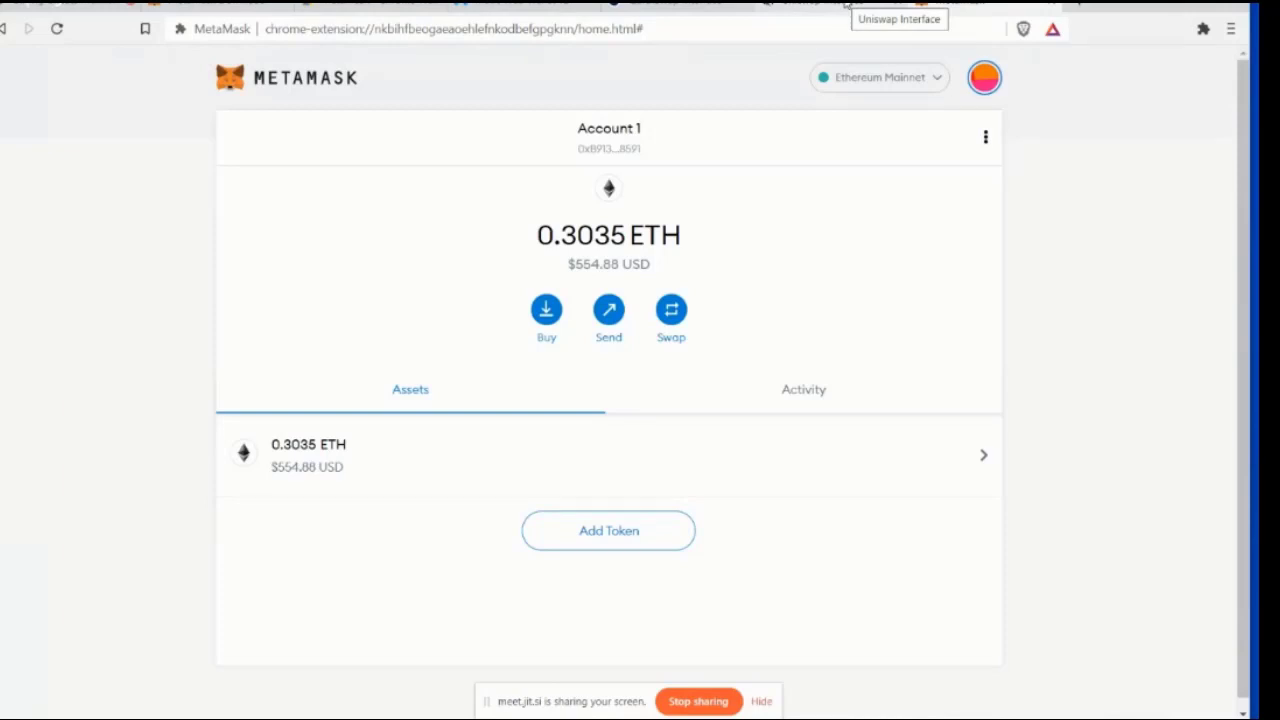
# Switch to the Uniswap page and connect it to Account 1 through the MetaMask wallet
pyautogui.click(846, 5)
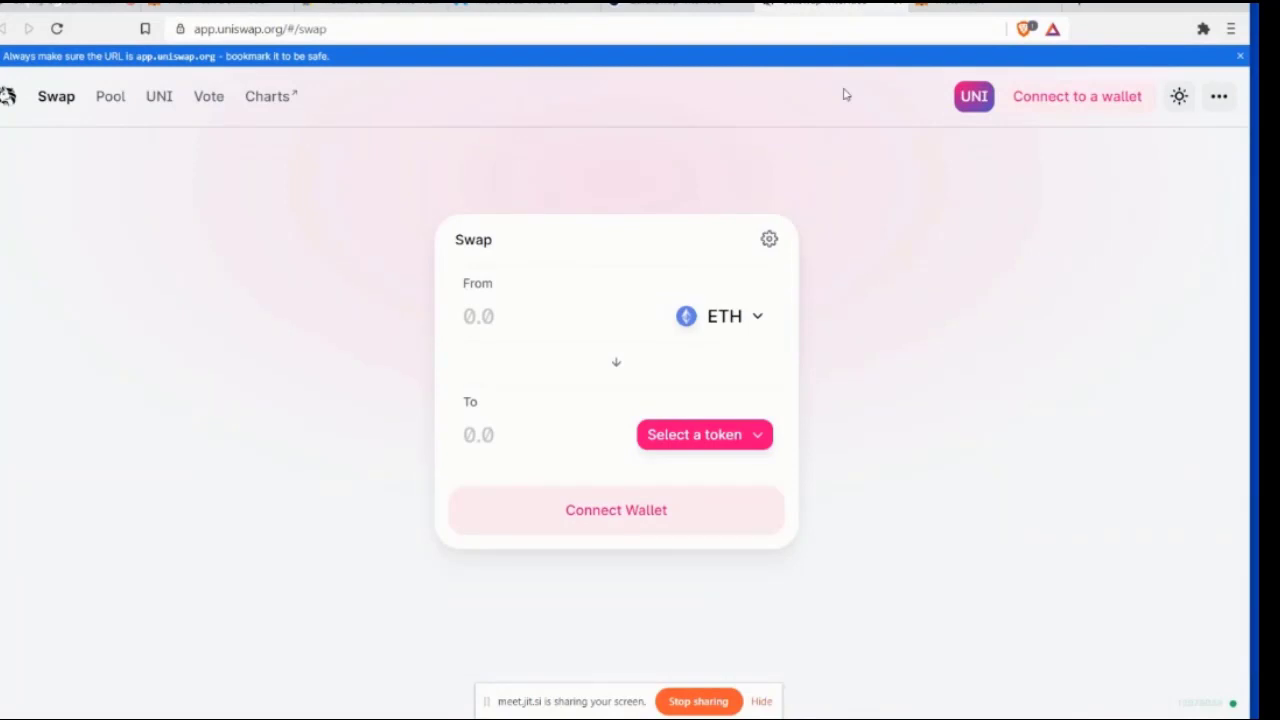
pyautogui.click(1099, 100)
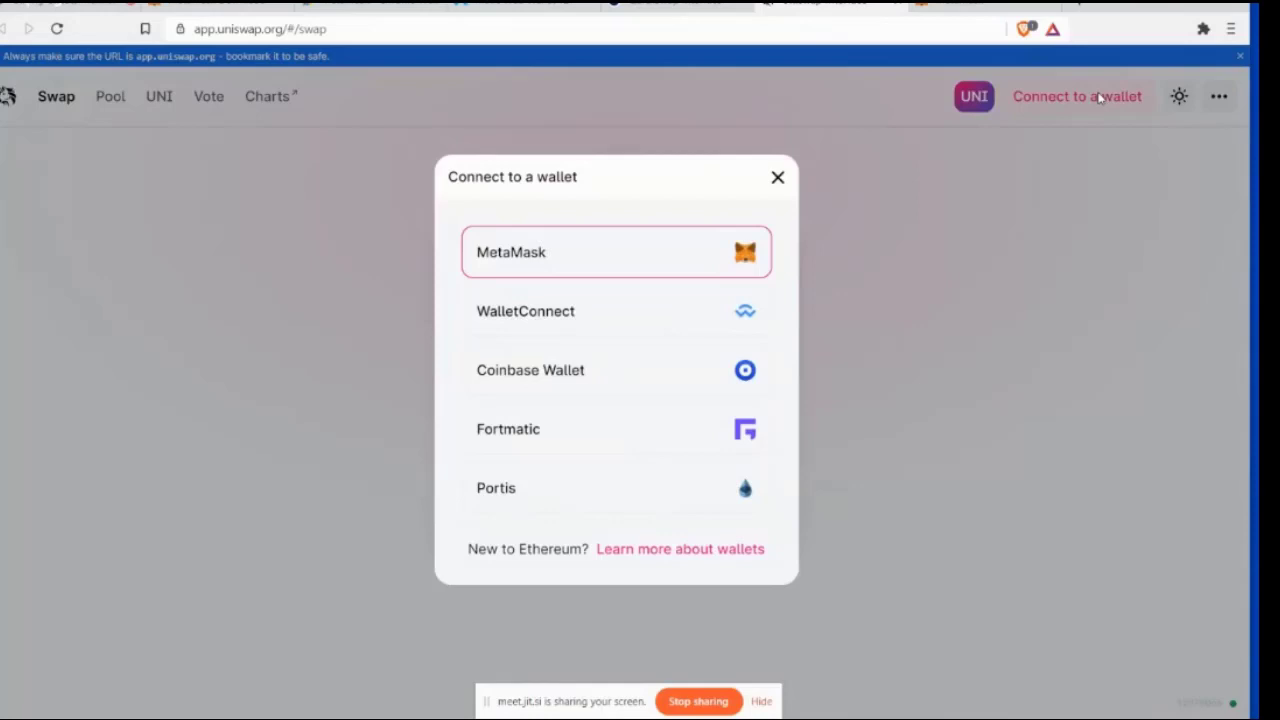
pyautogui.click(702, 261)
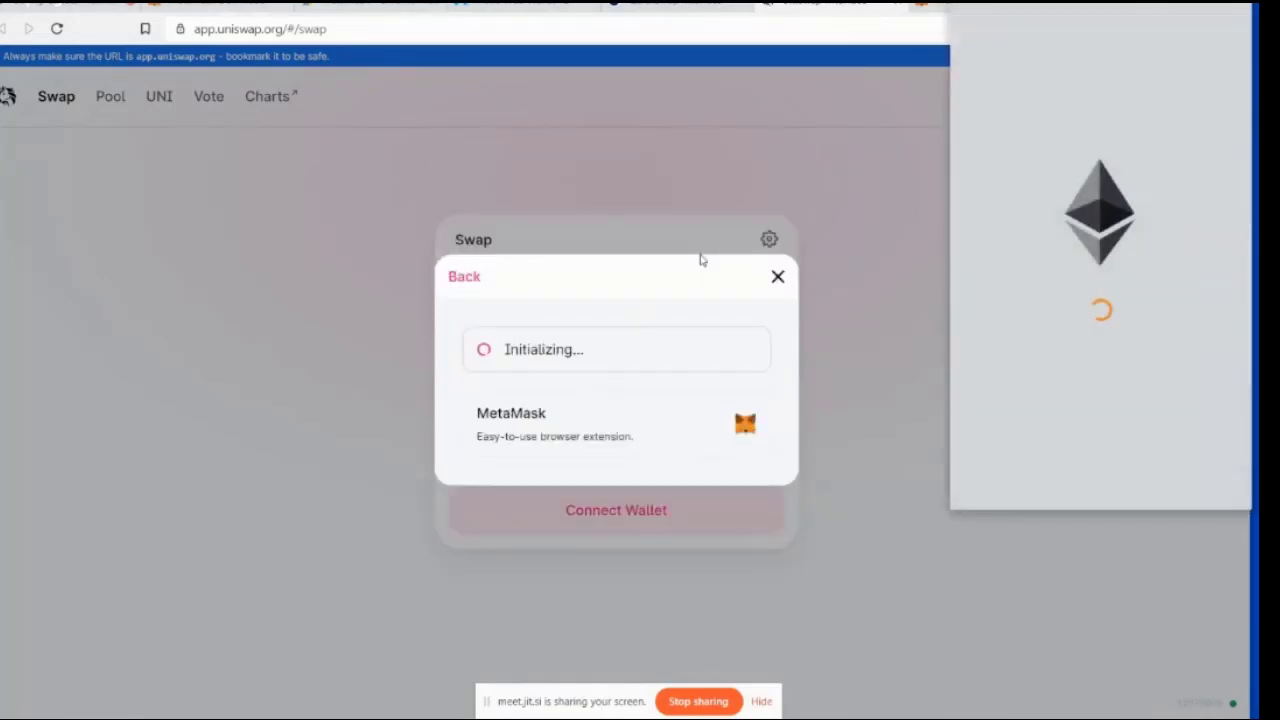
pyautogui.click(1063, 110)
pyautogui.click(1063, 110)
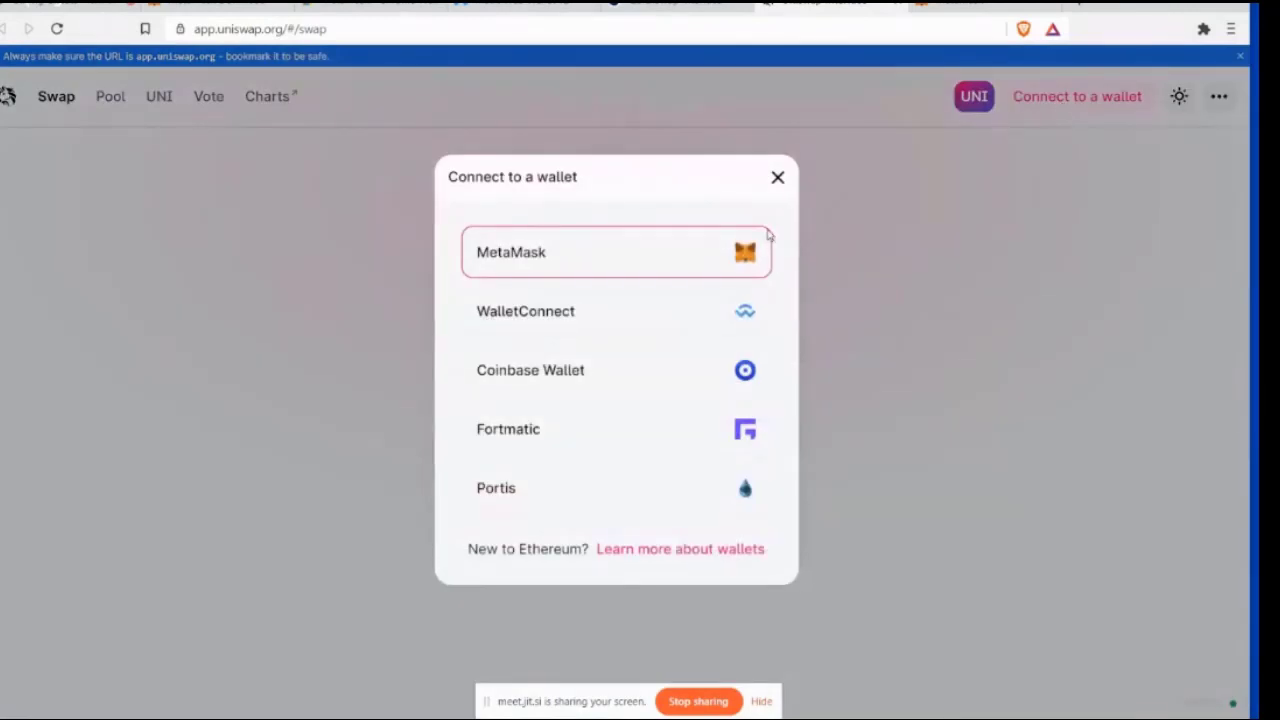
pyautogui.click(711, 263)
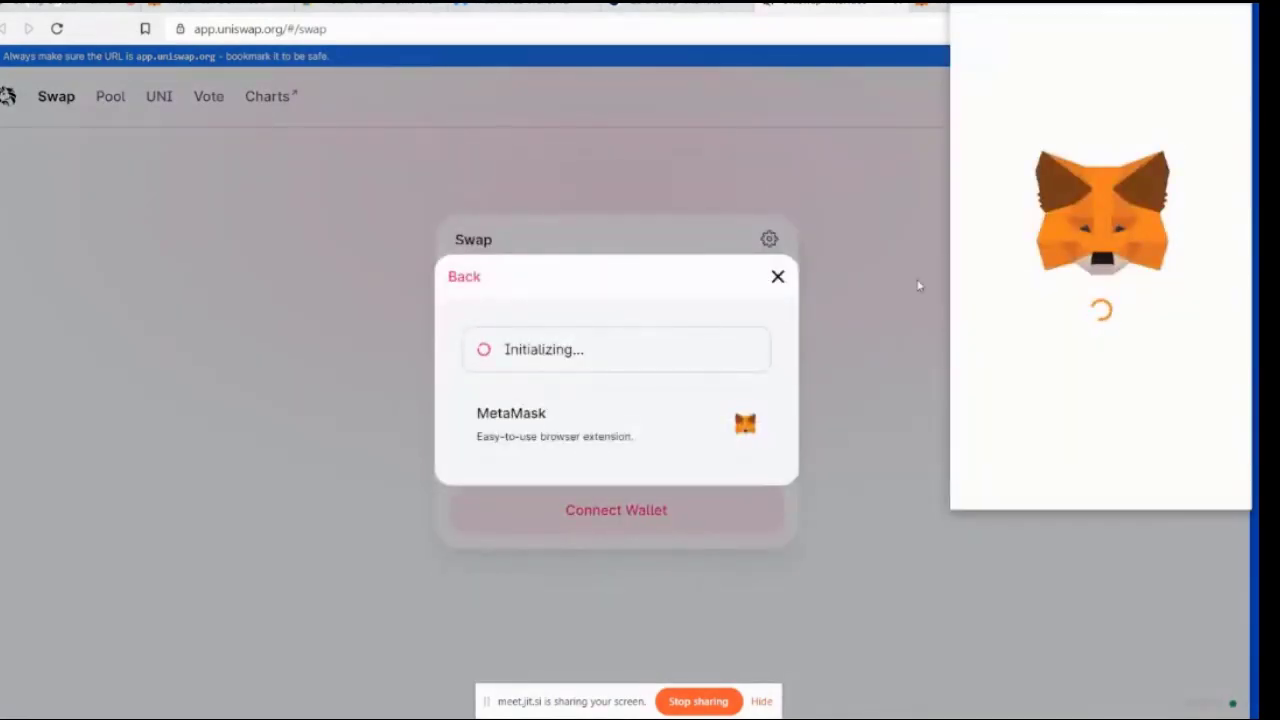
pyautogui.click(1208, 480)
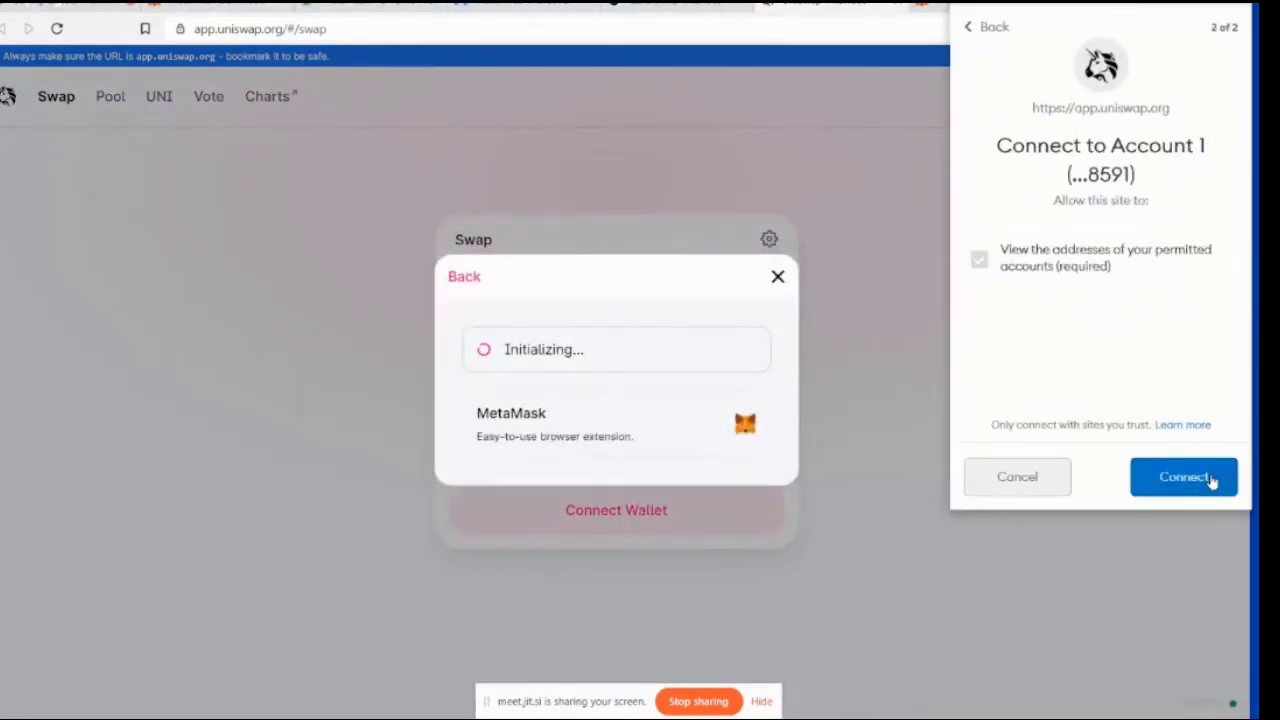
pyautogui.click(1211, 480)
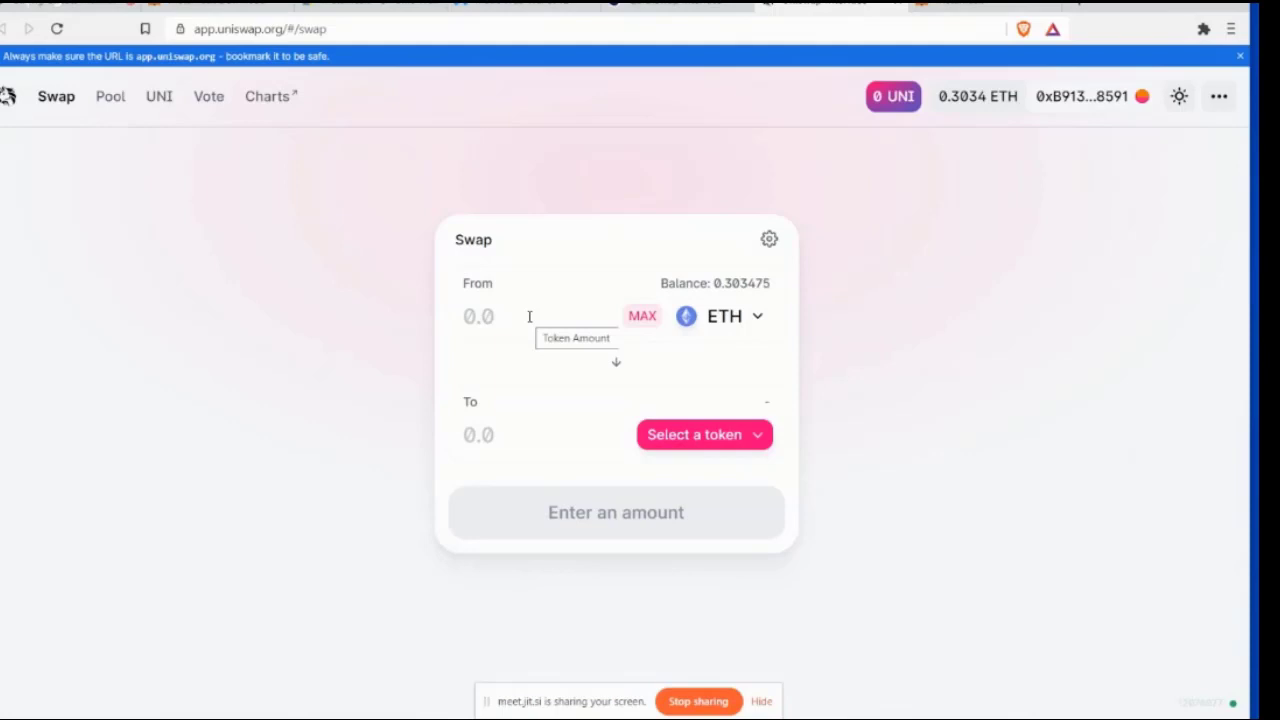
# Open the token selection for the swap's receiving side and turn on the CMC DeFi list among the managed token lists
pyautogui.click(755, 435)
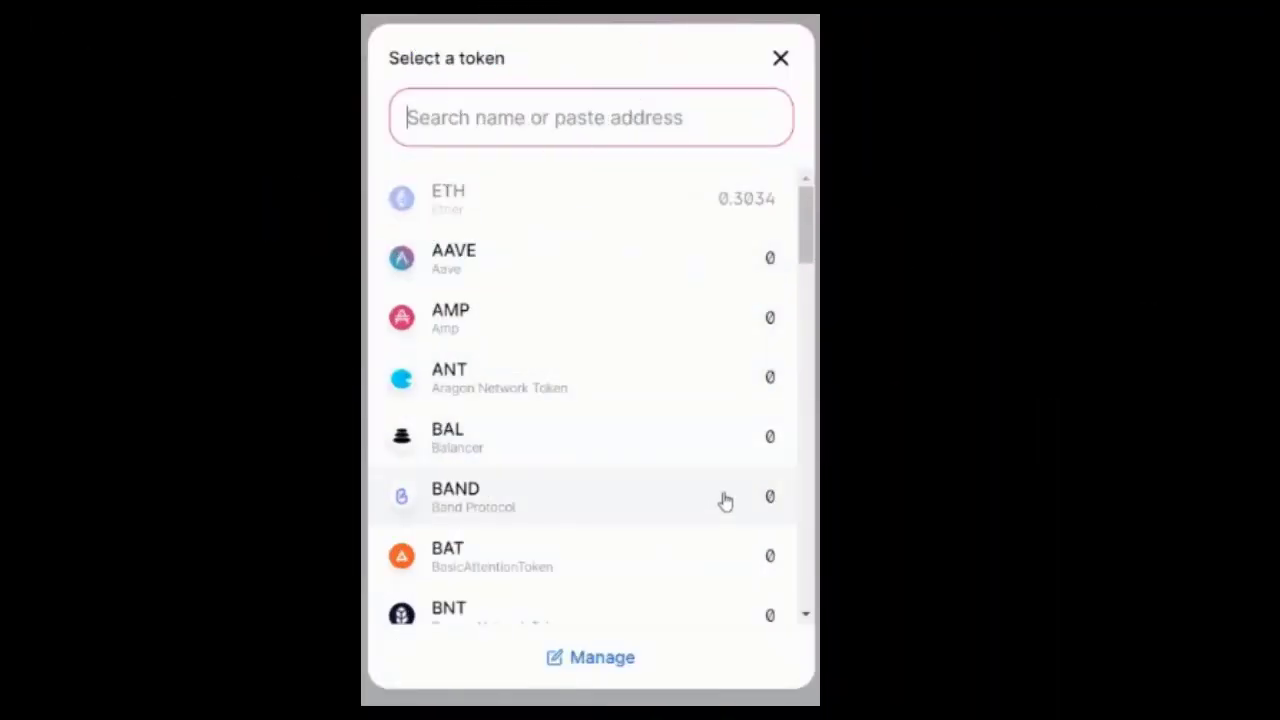
pyautogui.moveTo(806, 614); pyautogui.dragTo(811, 618)
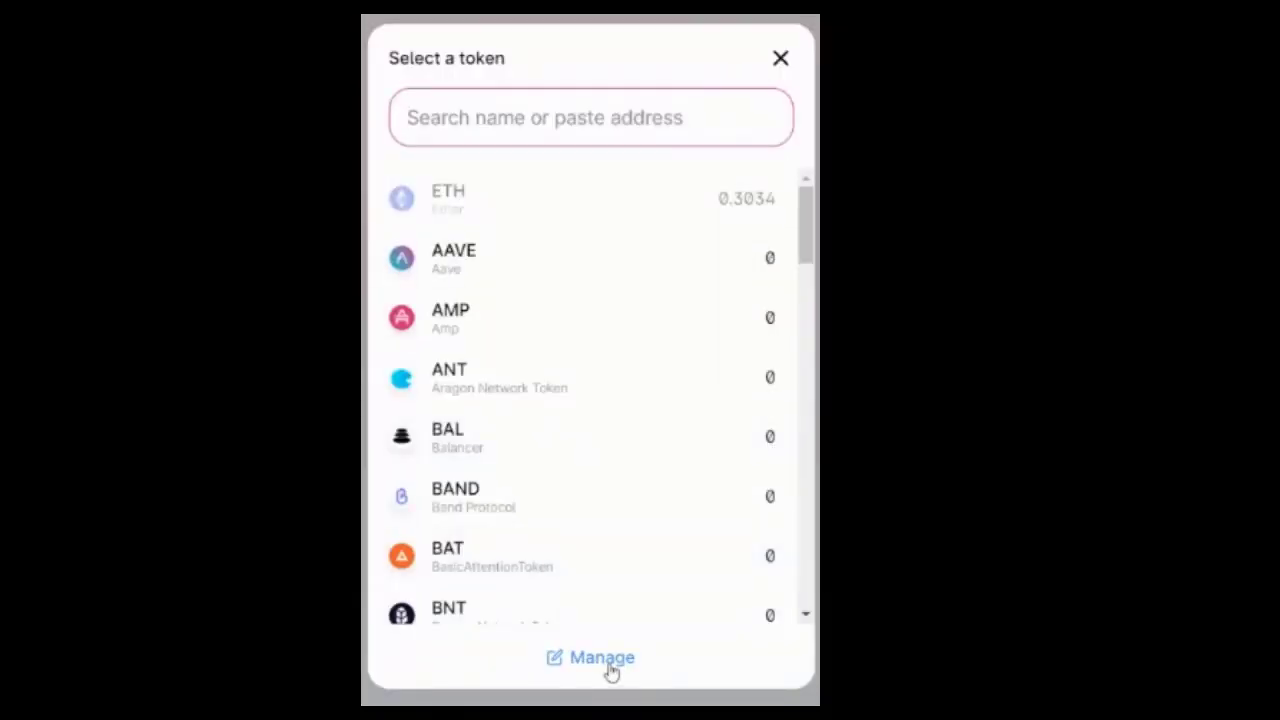
pyautogui.click(601, 658)
pyautogui.scroll(-3, 663, 431)
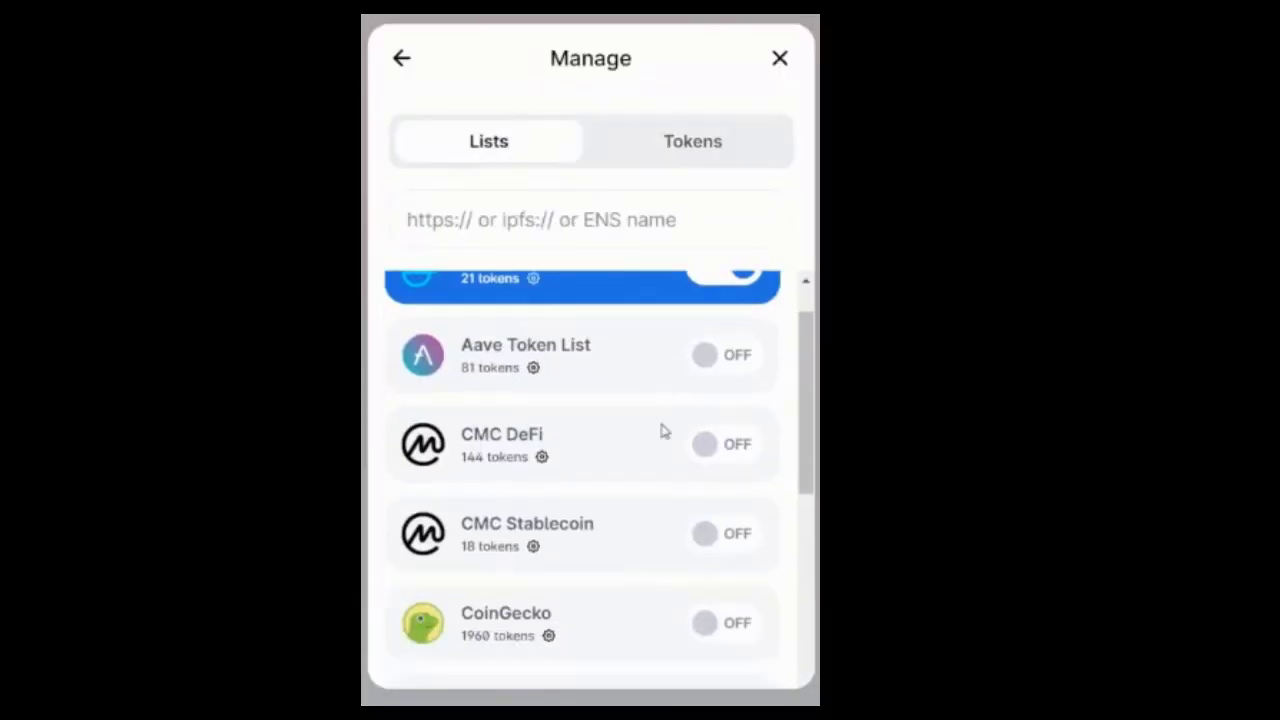
pyautogui.scroll(3, 663, 431)
pyautogui.click(710, 480)
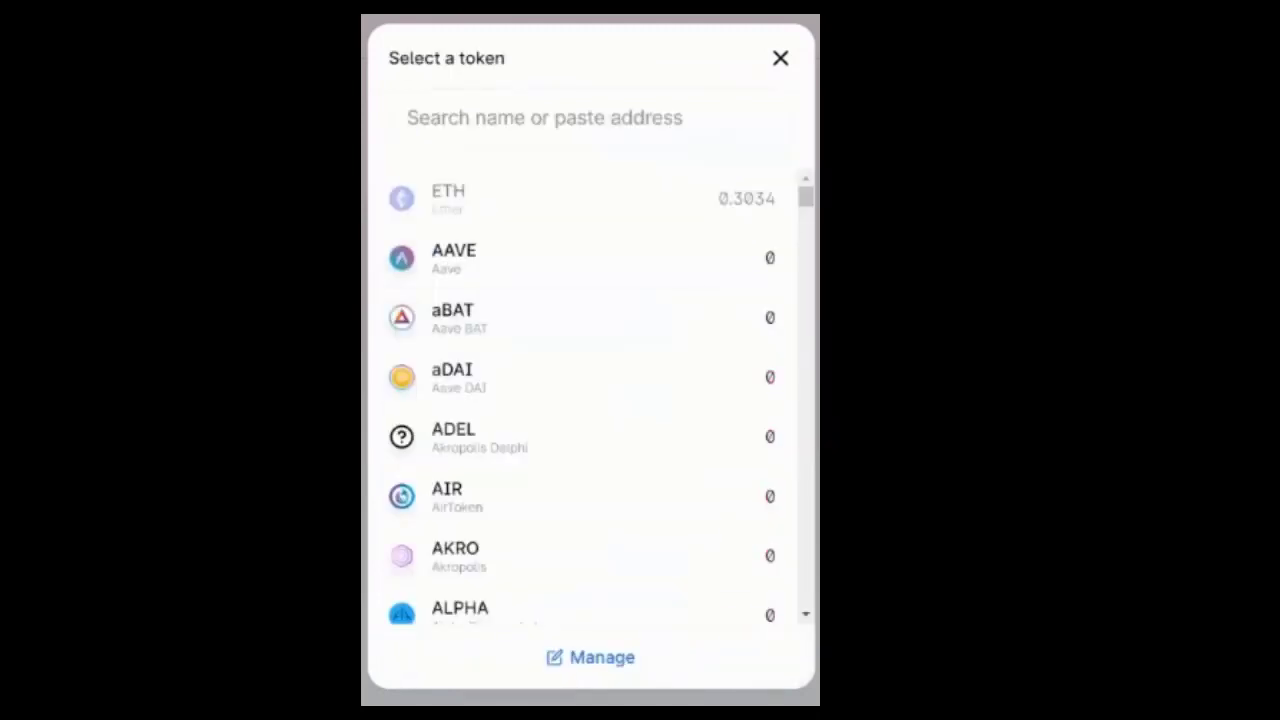
# Look through the expanded token selection and the manageable token lists, and close the dialog without choosing a token
pyautogui.moveTo(806, 614); pyautogui.dragTo(808, 615)
pyautogui.moveTo(806, 178); pyautogui.dragTo(806, 177)
pyautogui.click(658, 117)
pyautogui.click(598, 657)
pyautogui.click(523, 149)
pyautogui.write('EW')
pyautogui.press('BackSpace')
pyautogui.press('BackSpace')
pyautogui.scroll(-1, 689, 403)
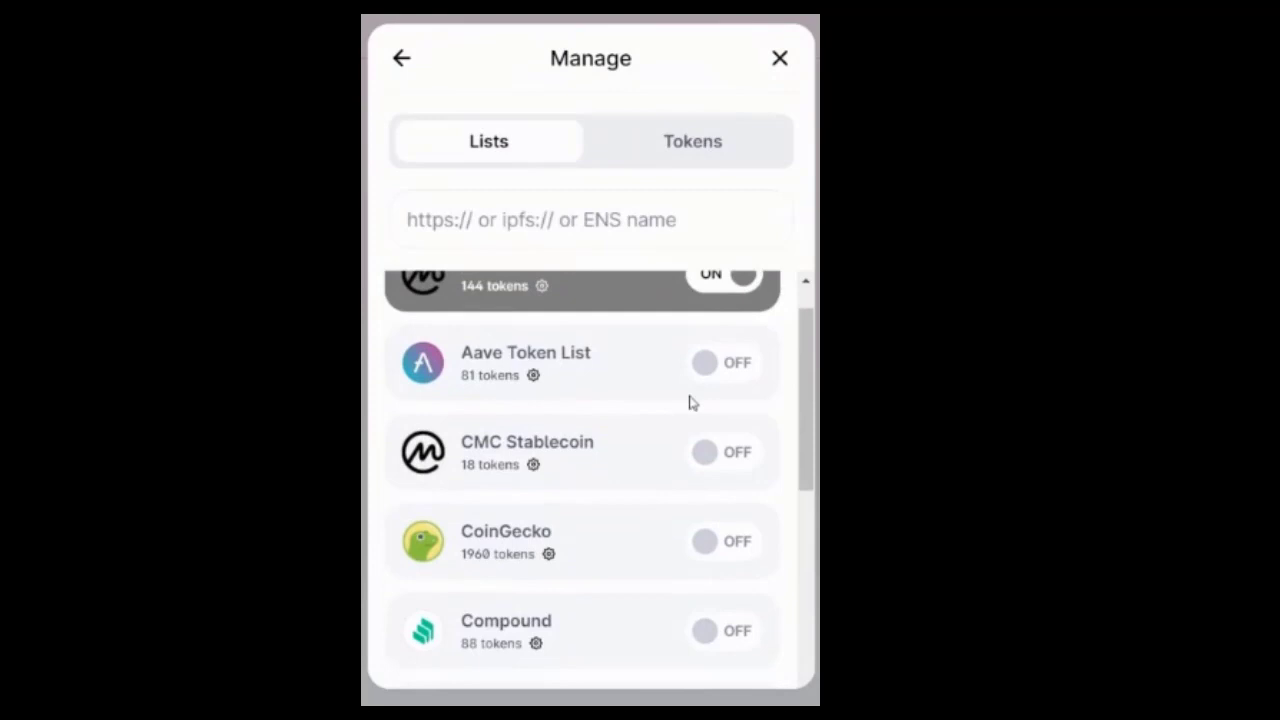
pyautogui.scroll(1, 689, 403)
pyautogui.click(401, 58)
pyautogui.hotkey('ctrl', 'a')
pyautogui.press('BackSpace')
pyautogui.click(780, 58)
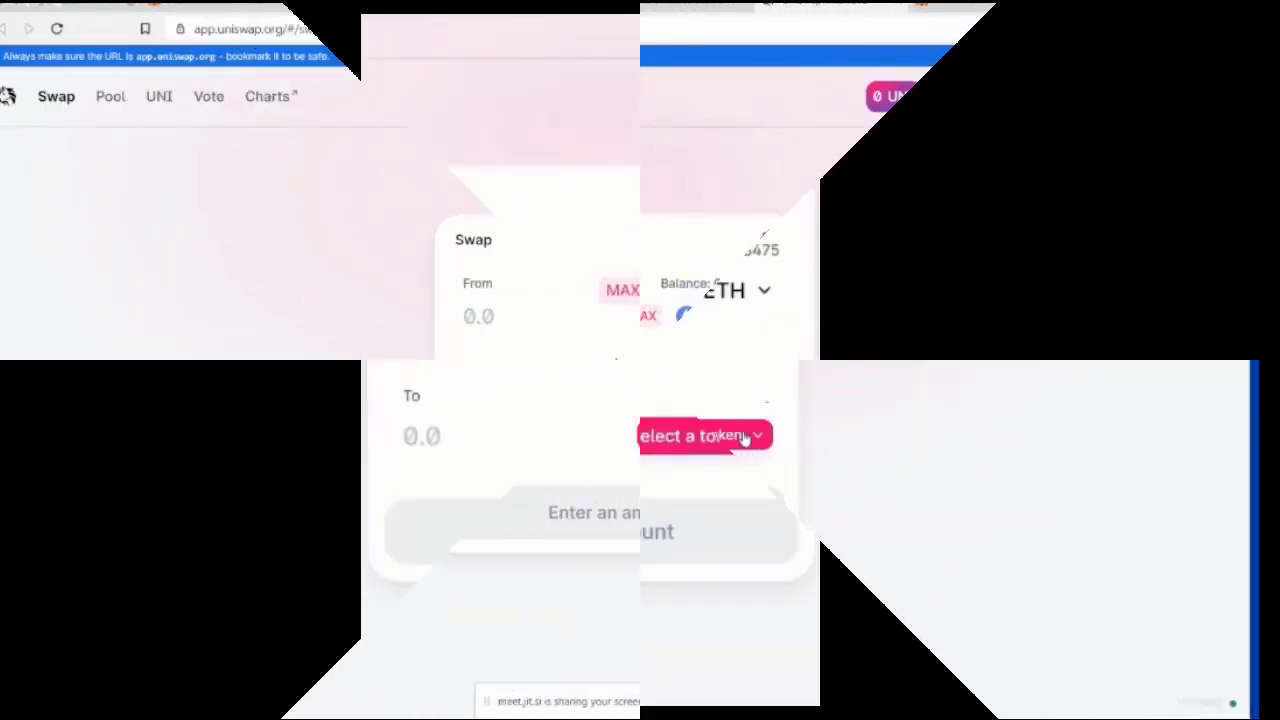
# Choose NU (NuCypher) as the token to receive and set the amount to swap to .15 ETH
pyautogui.click(745, 438)
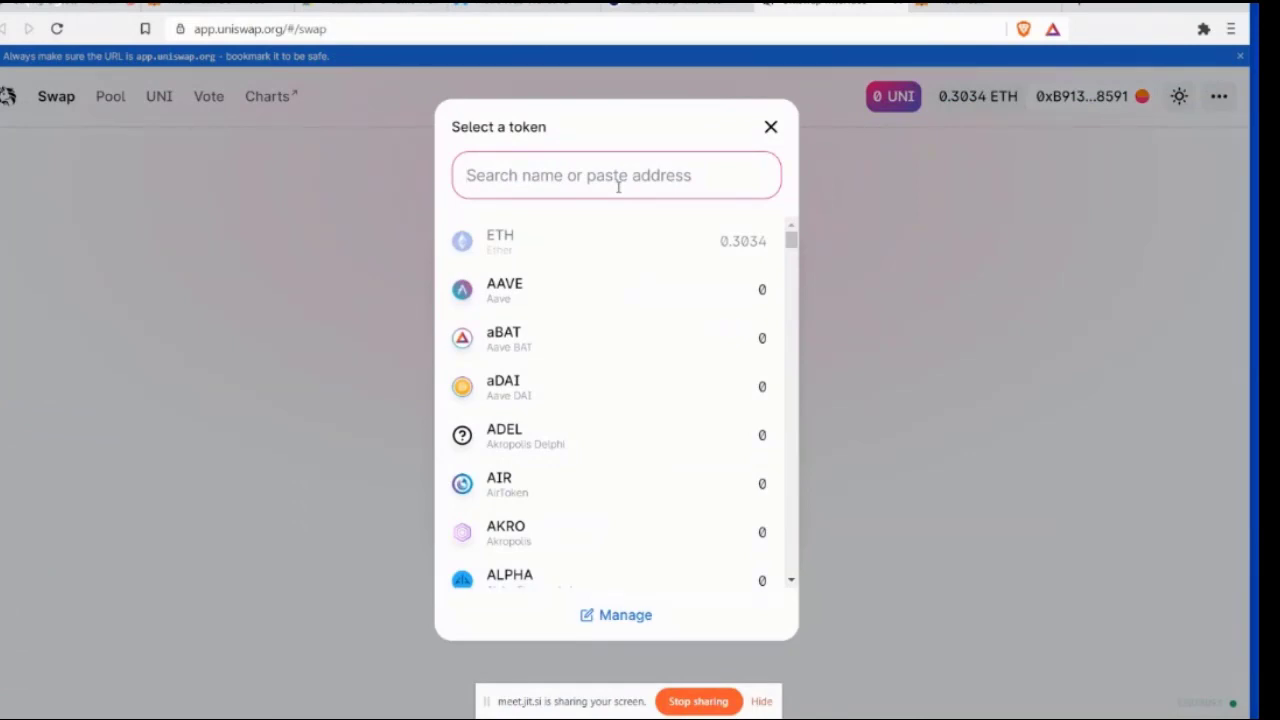
pyautogui.write('NU')
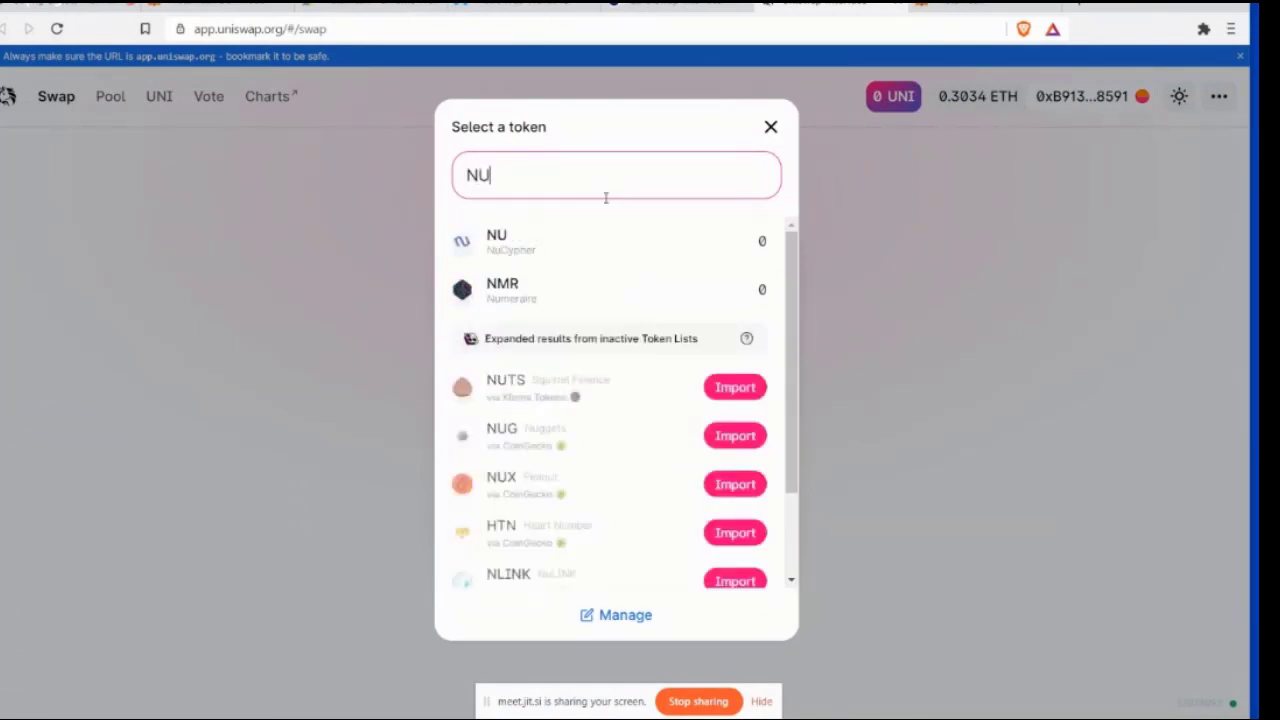
pyautogui.click(578, 236)
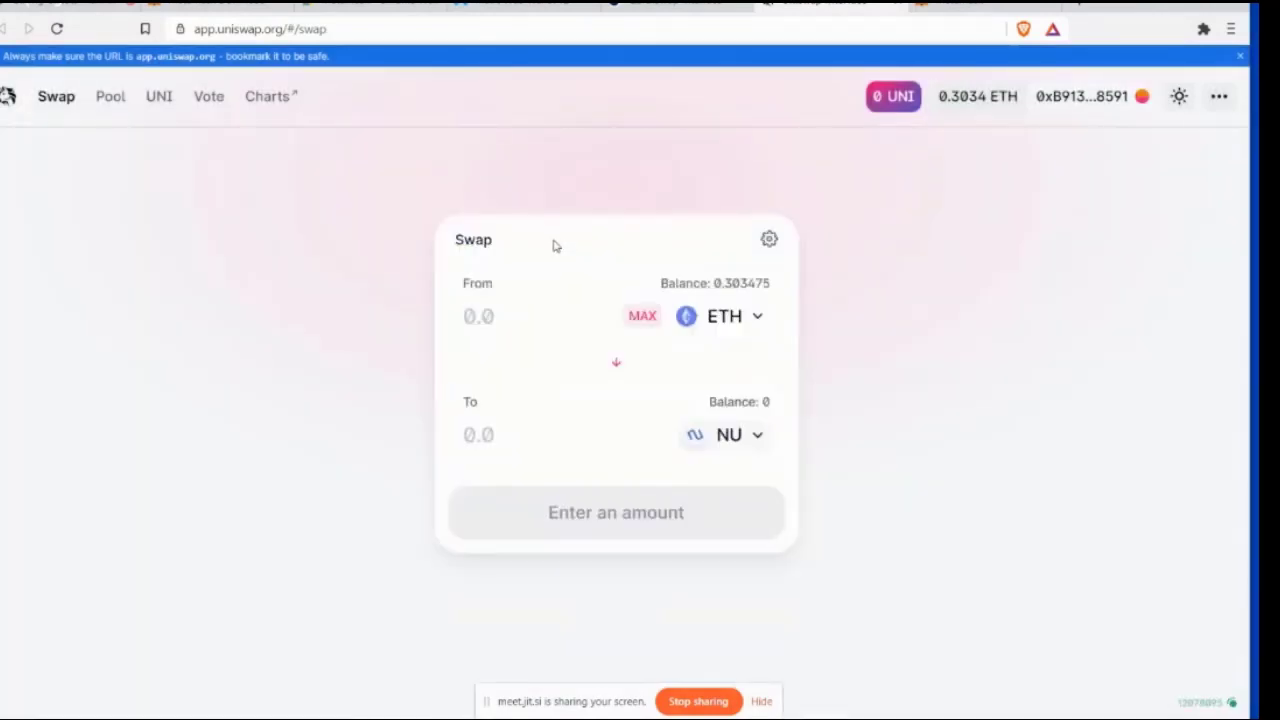
pyautogui.click(552, 320)
pyautogui.write('.1')
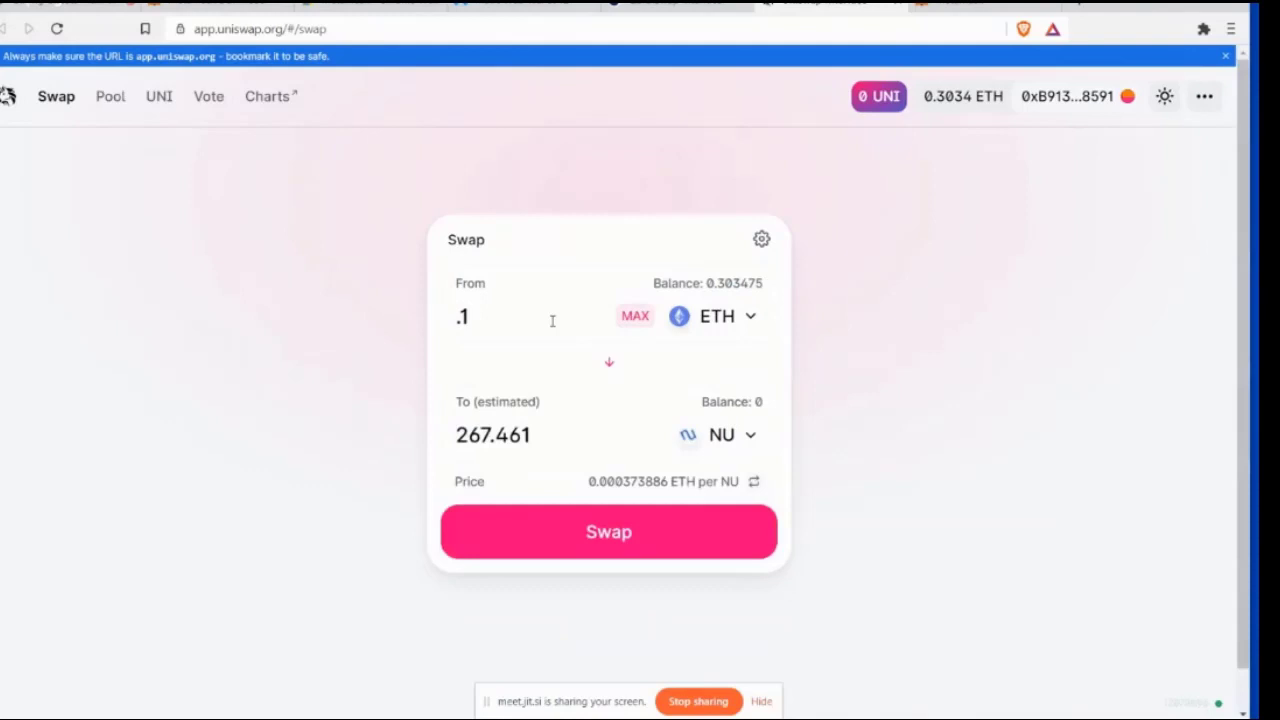
pyautogui.write('5')
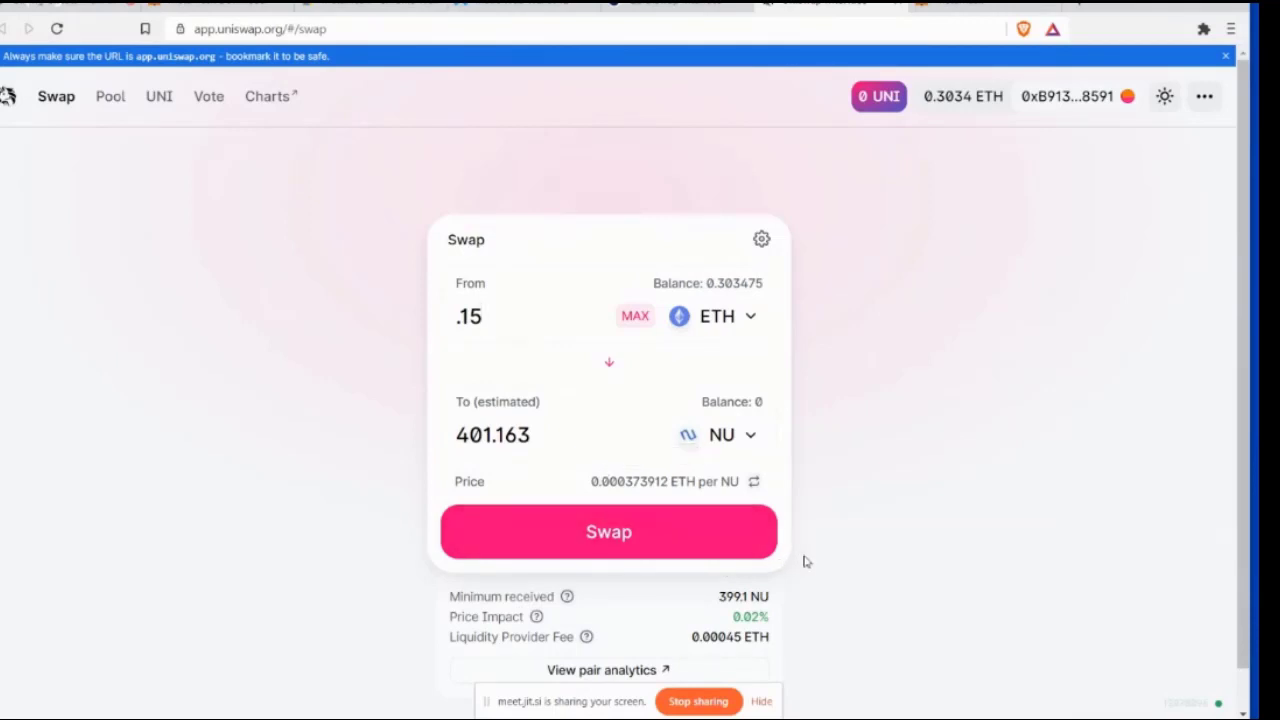
# Submit the swap of 0.15 ETH for NU and confirm the transaction in the MetaMask wallet
pyautogui.scroll(-1, 806, 562)
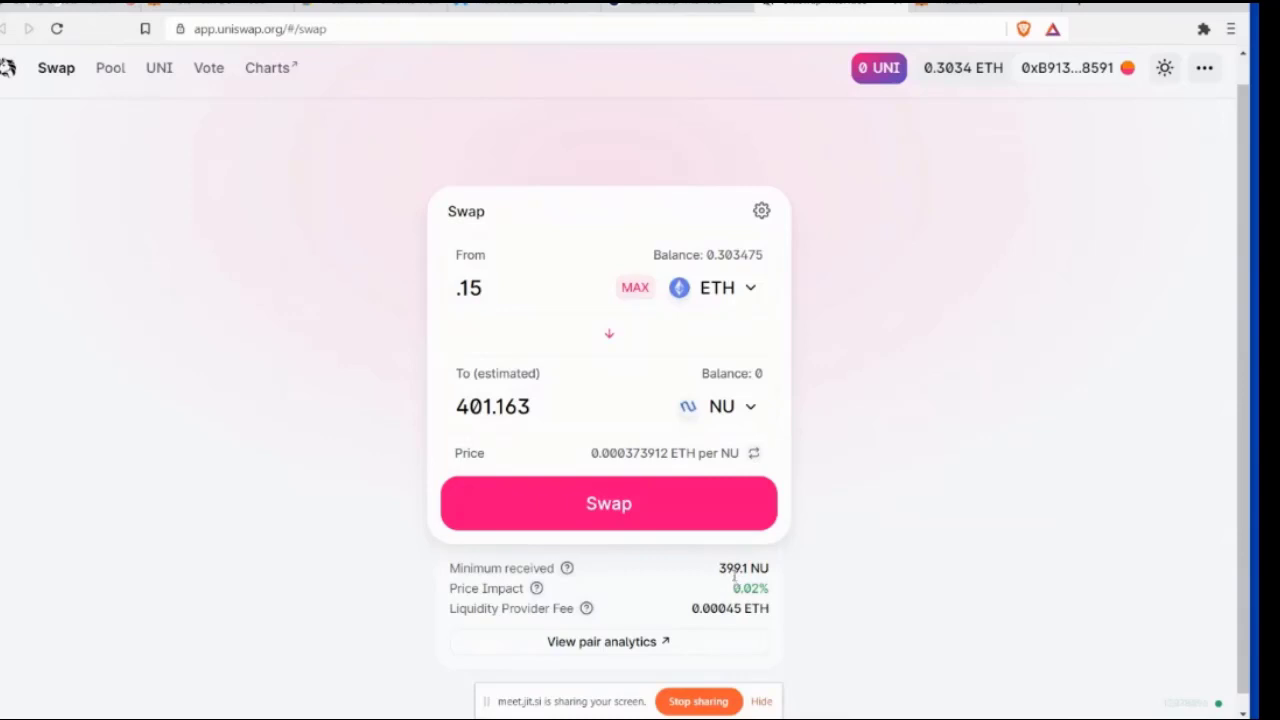
pyautogui.click(677, 498)
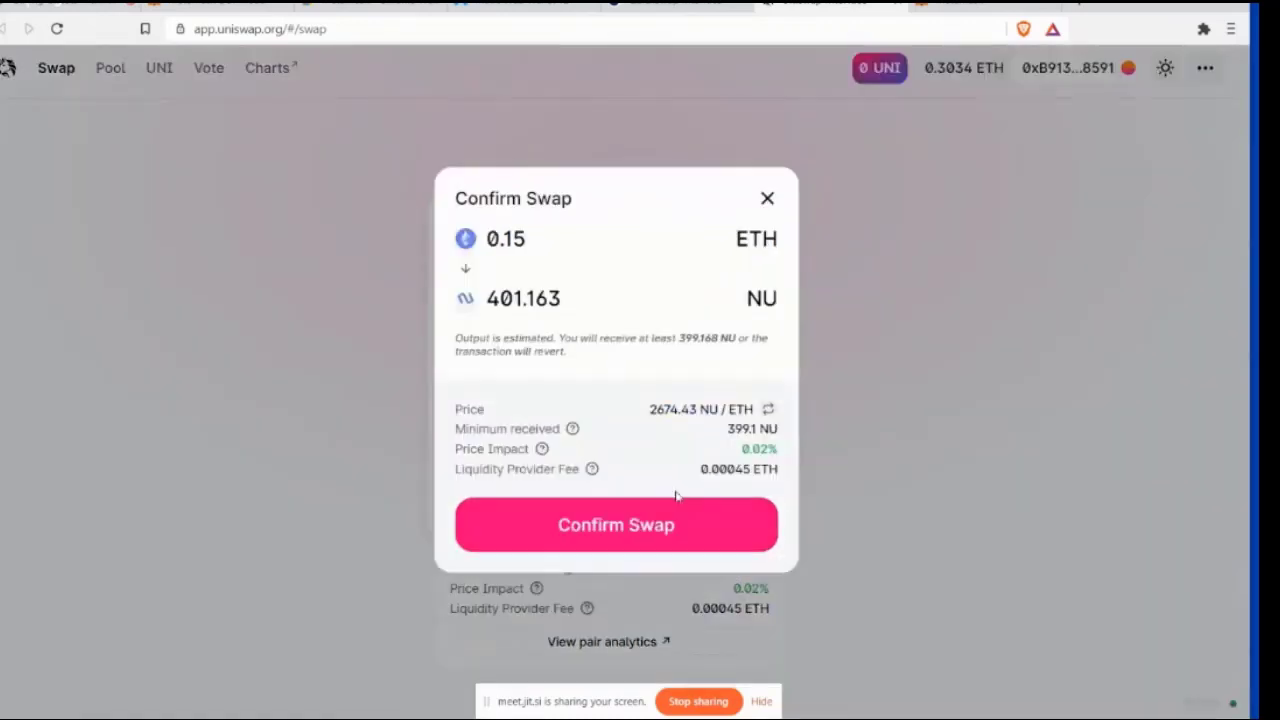
pyautogui.click(657, 526)
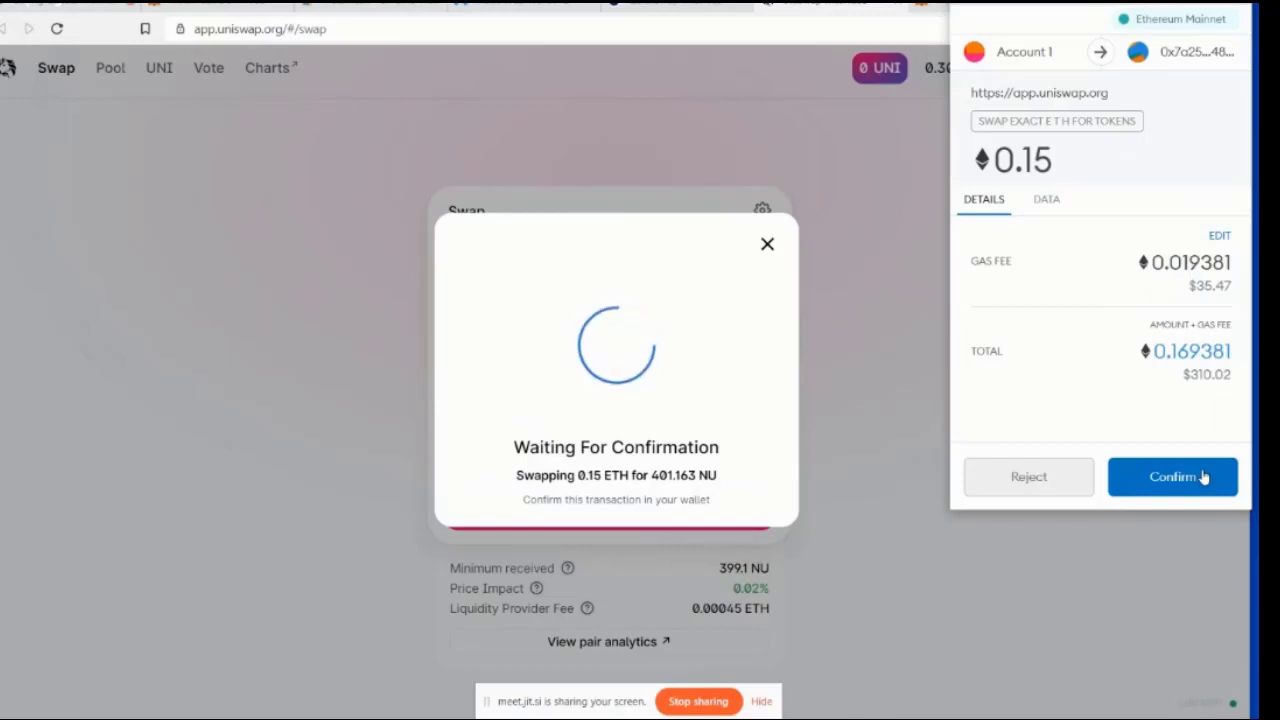
pyautogui.click(1203, 477)
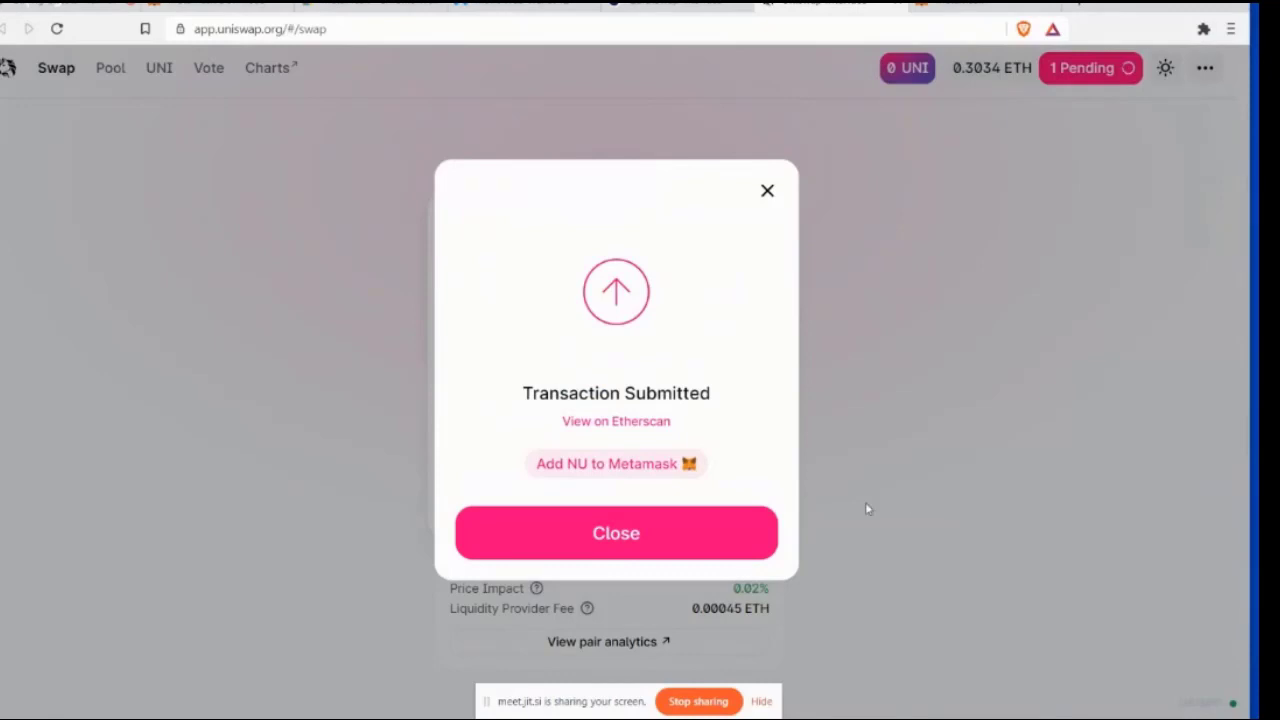
# Close the submitted-transaction message and the account details with the recent transactions
pyautogui.click(746, 525)
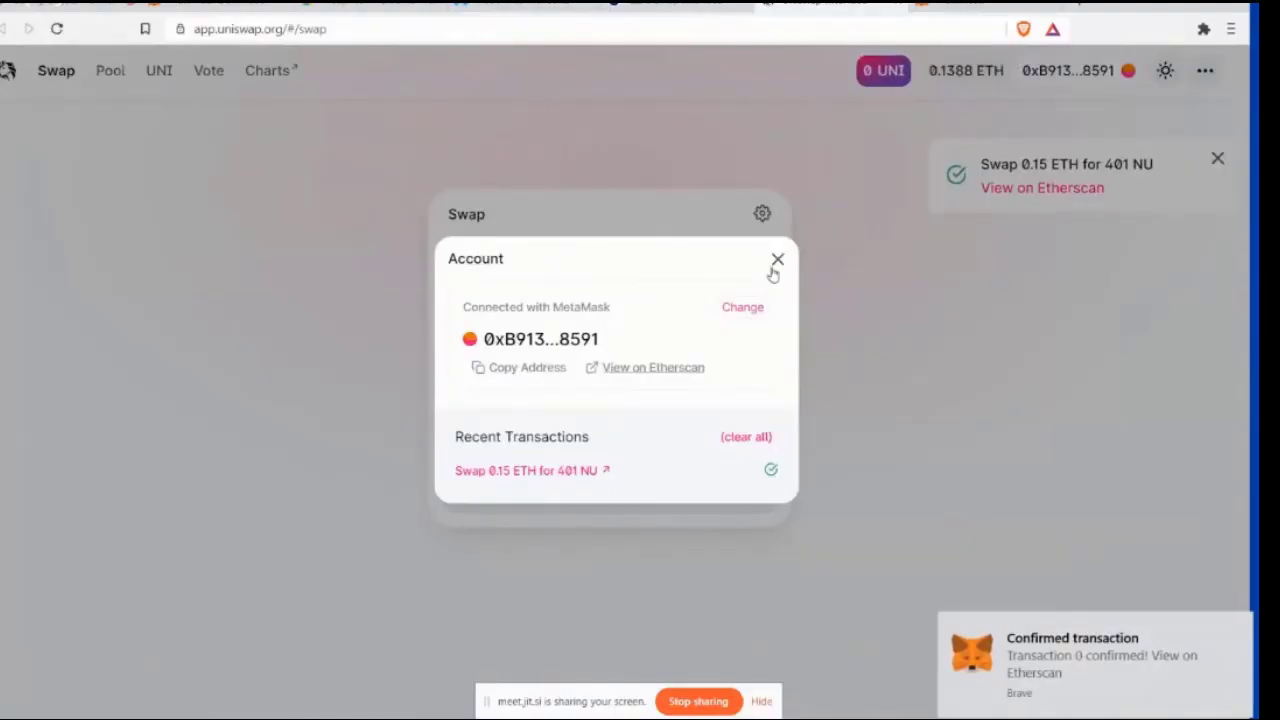
pyautogui.click(777, 261)
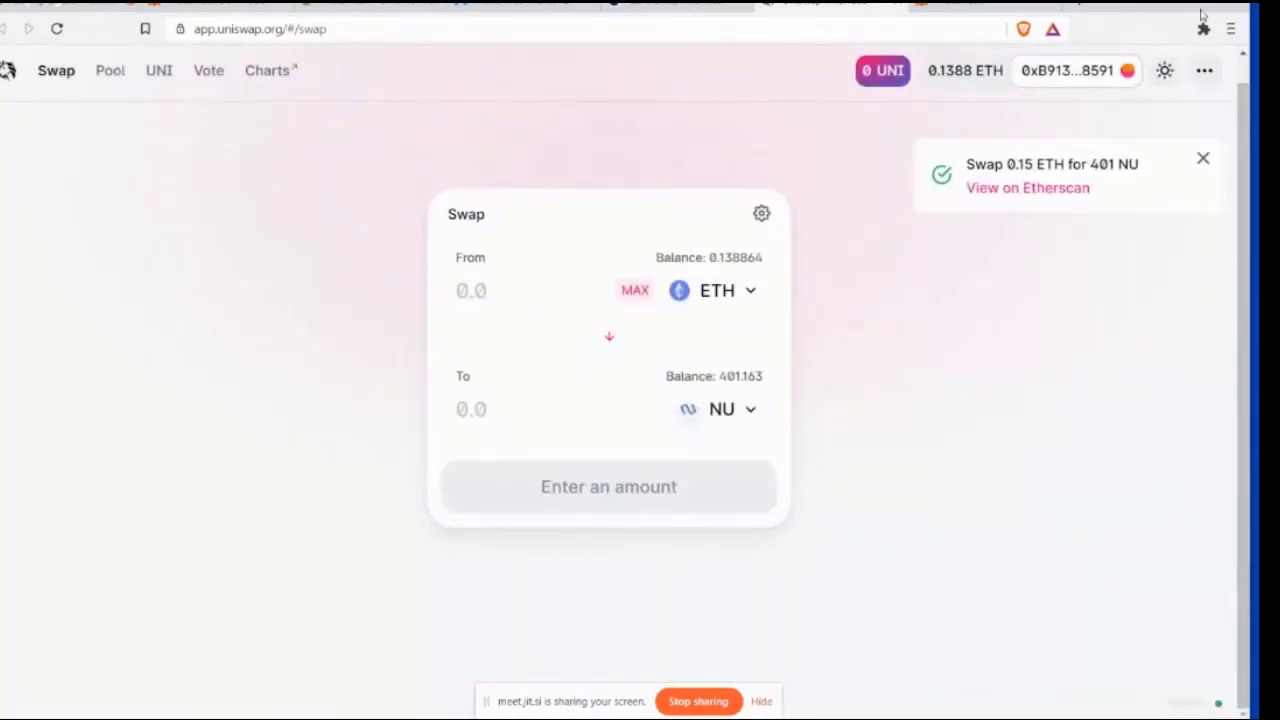
# Search for nu among the tokens to add in the MetaMask wallet and open the custom token form
pyautogui.click(1205, 30)
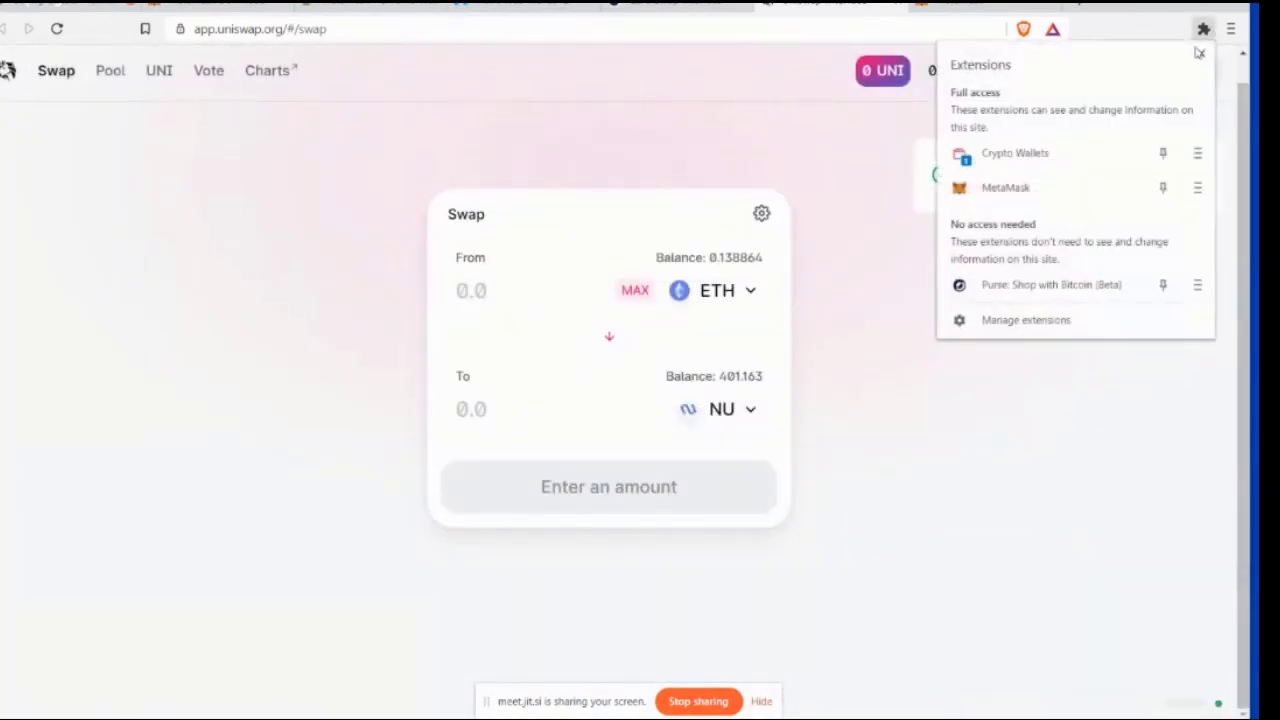
pyautogui.click(1086, 190)
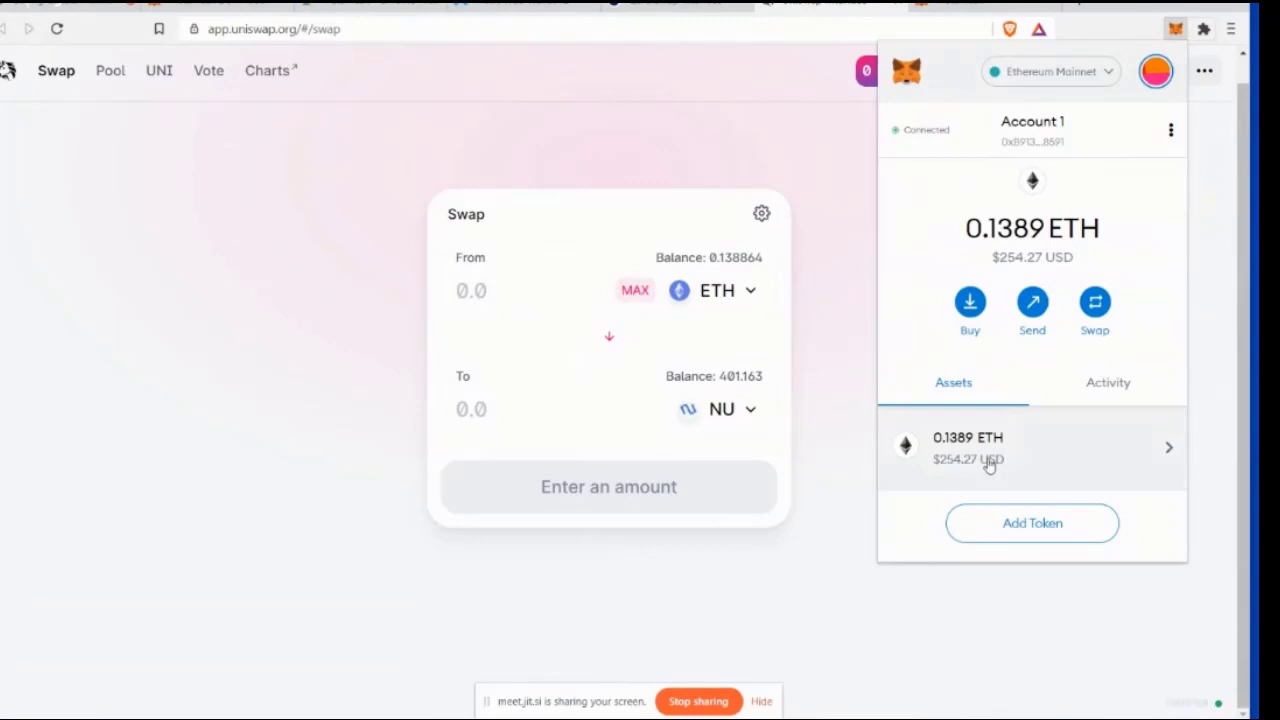
pyautogui.click(1011, 523)
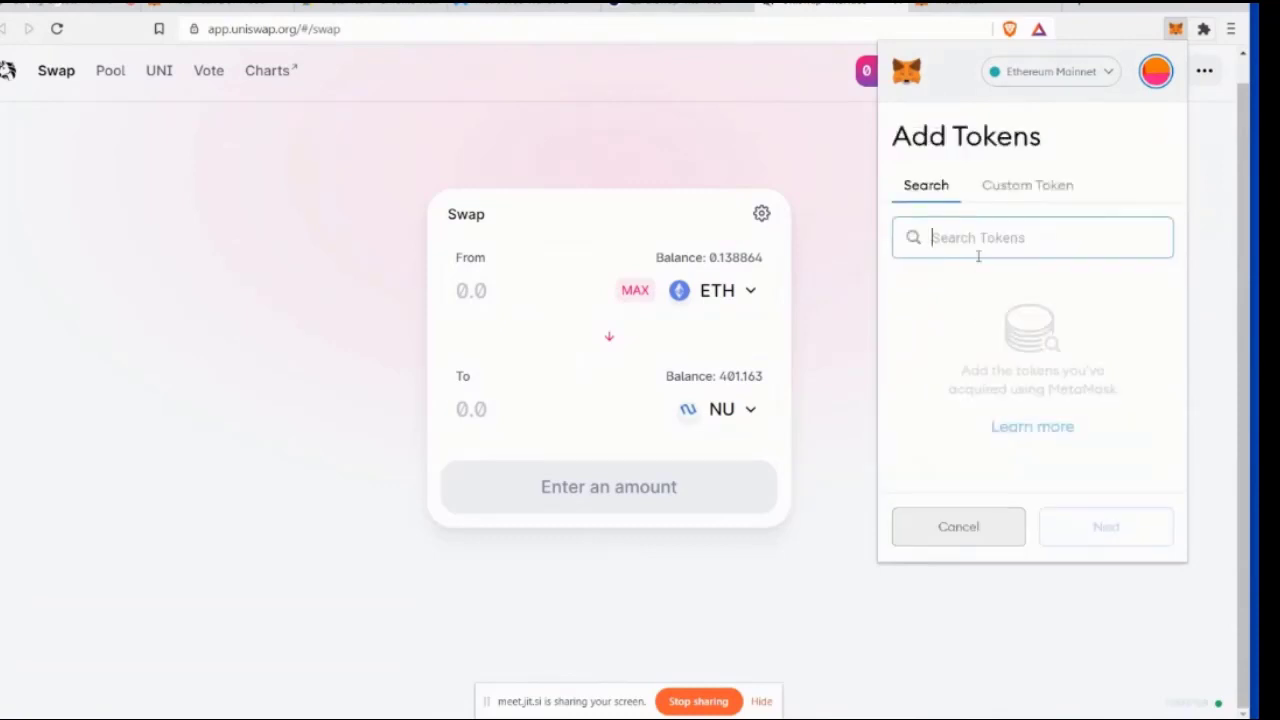
pyautogui.write('nu')
pyautogui.click(1027, 185)
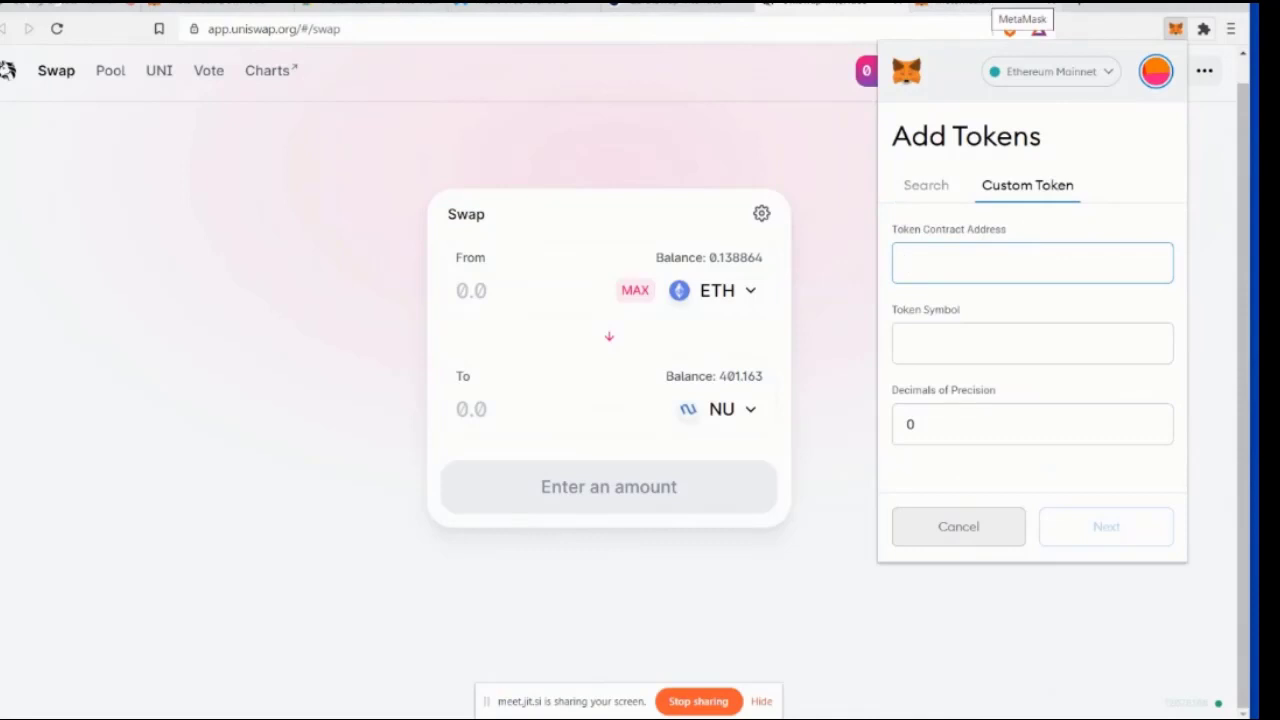
# Open Etherscan in the MetaMask browser tab, search for the NU token, and copy the NuCypher contract address
pyautogui.click(1022, 6)
pyautogui.click(885, 25)
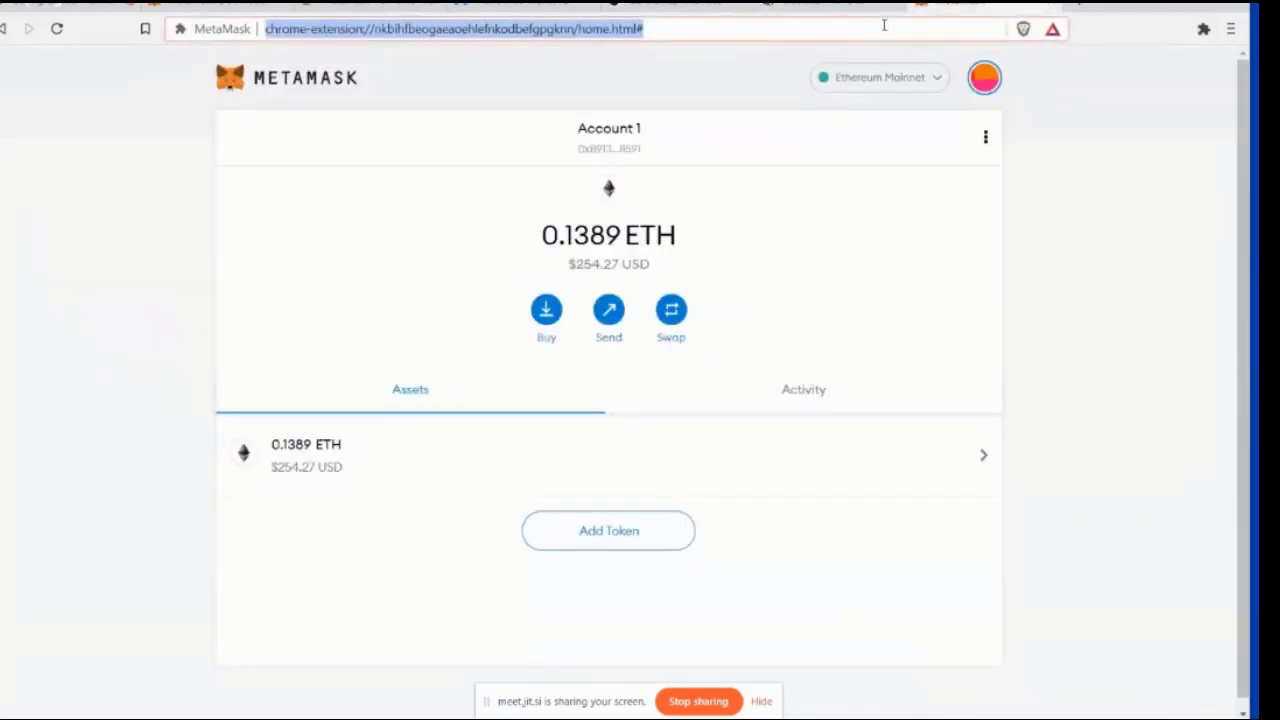
pyautogui.write('ethersca')
pyautogui.press('Return')
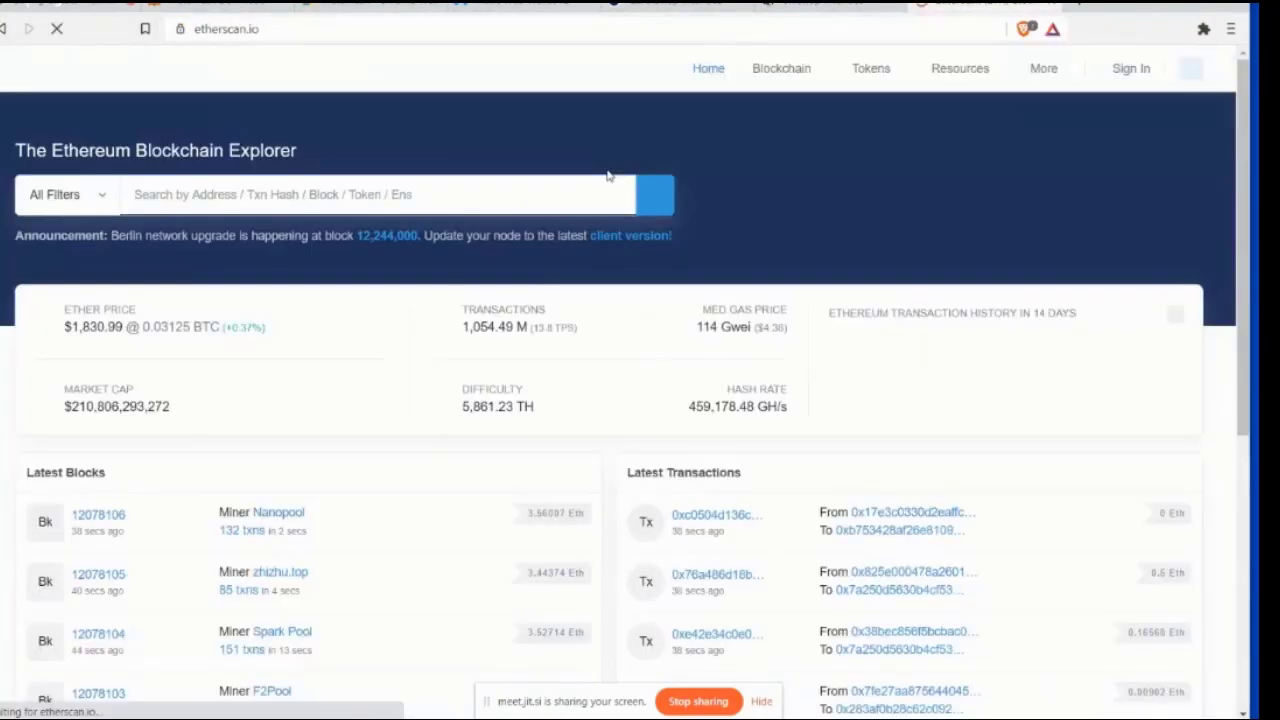
pyautogui.click(513, 190)
pyautogui.write('NU')
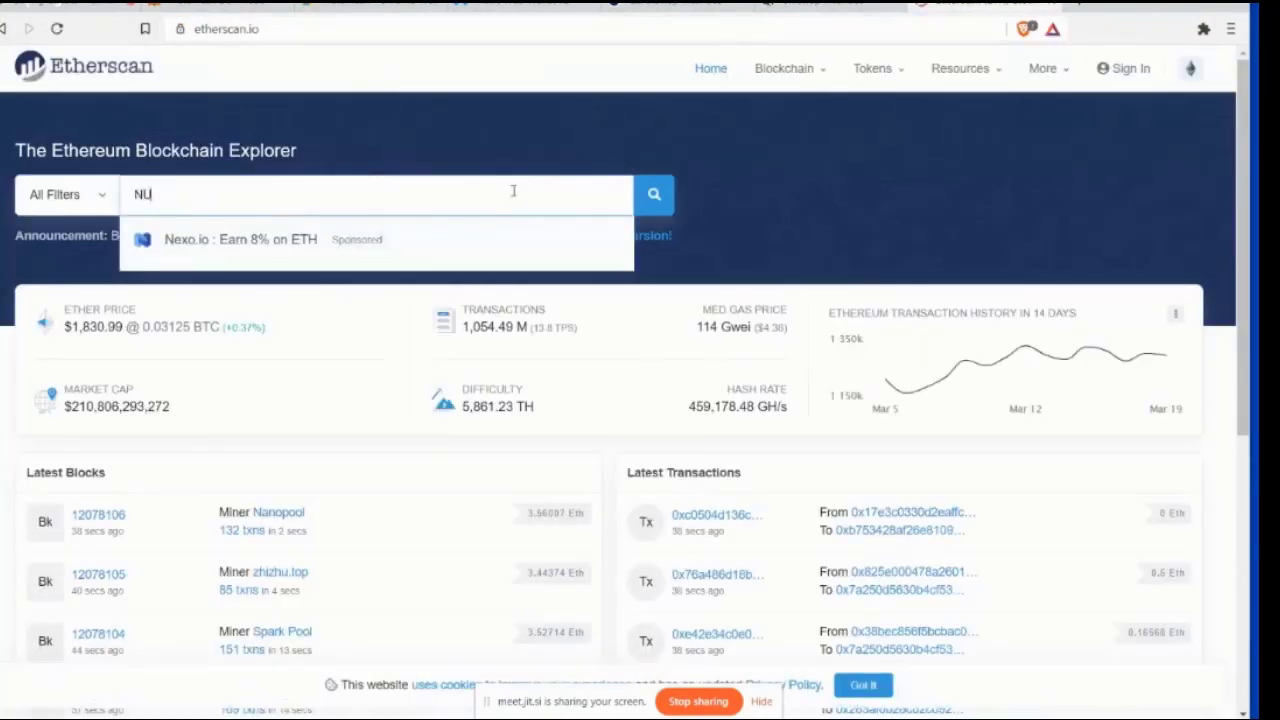
pyautogui.press('Return')
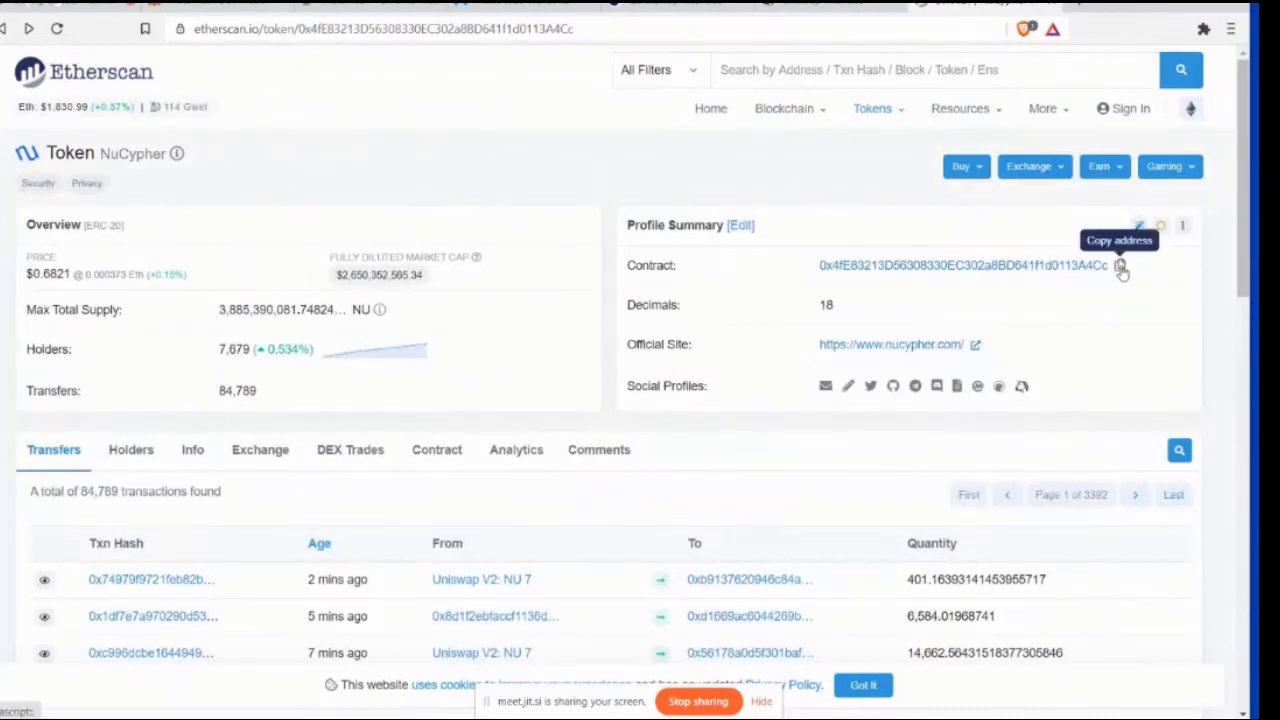
pyautogui.click(1120, 266)
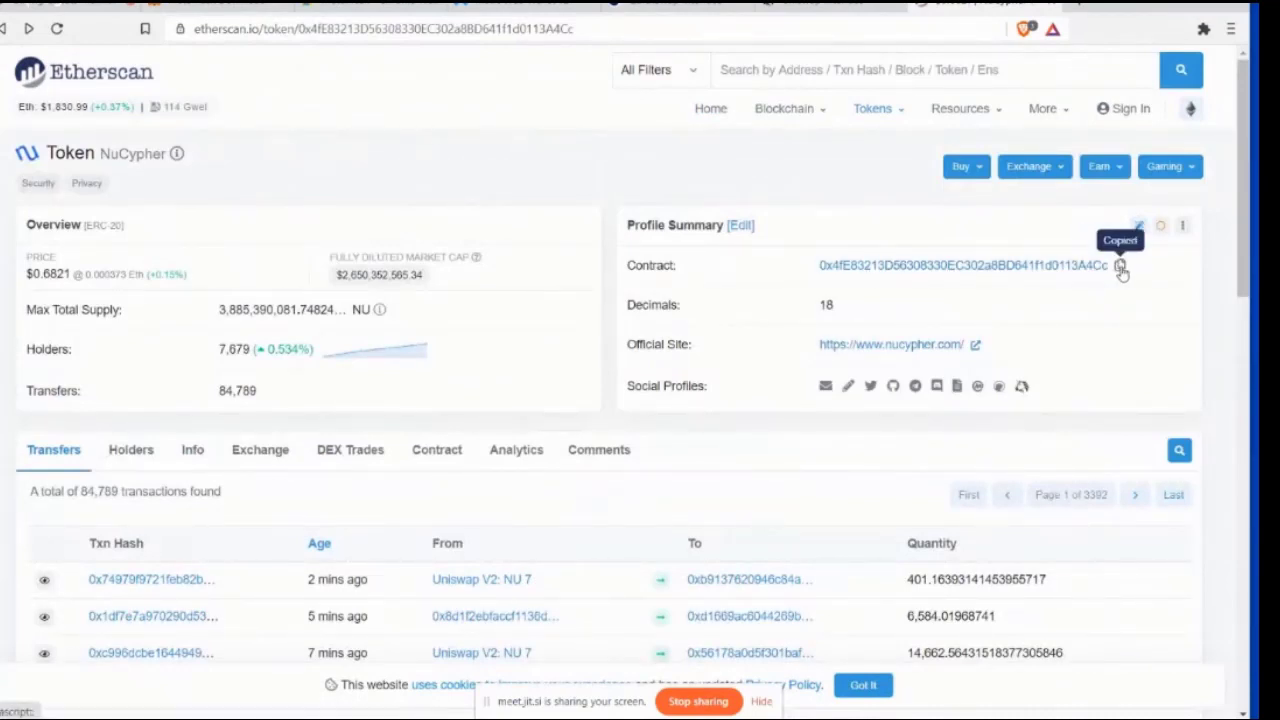
pyautogui.click(773, 67)
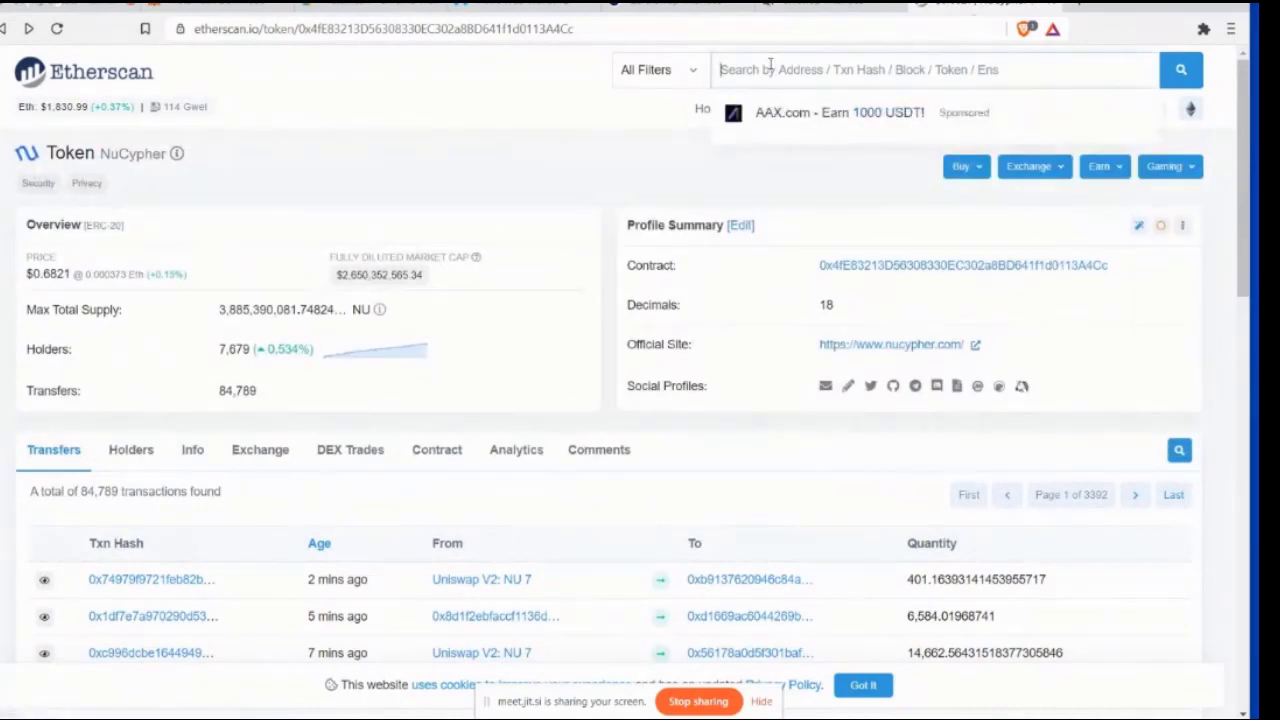
# Return to Uniswap and add NU to the MetaMask wallet as a custom token by pasting the copied contract address
pyautogui.click(817, 6)
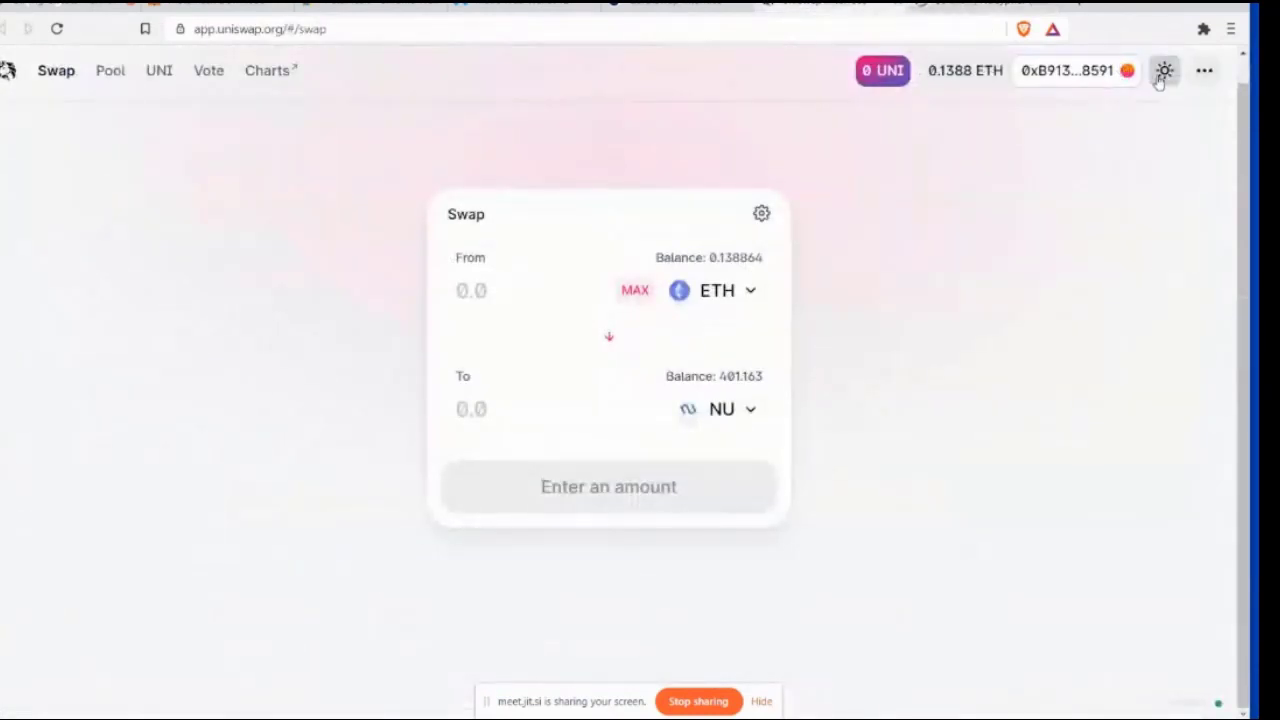
pyautogui.click(1203, 30)
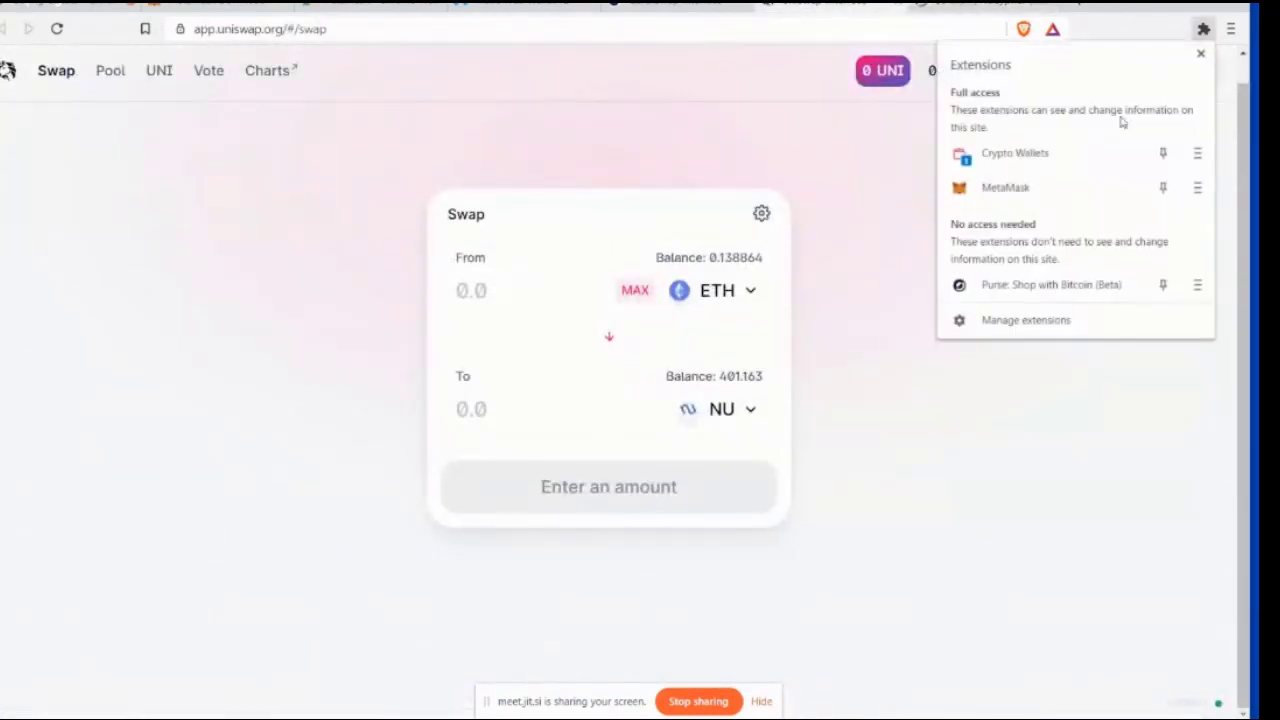
pyautogui.click(1082, 195)
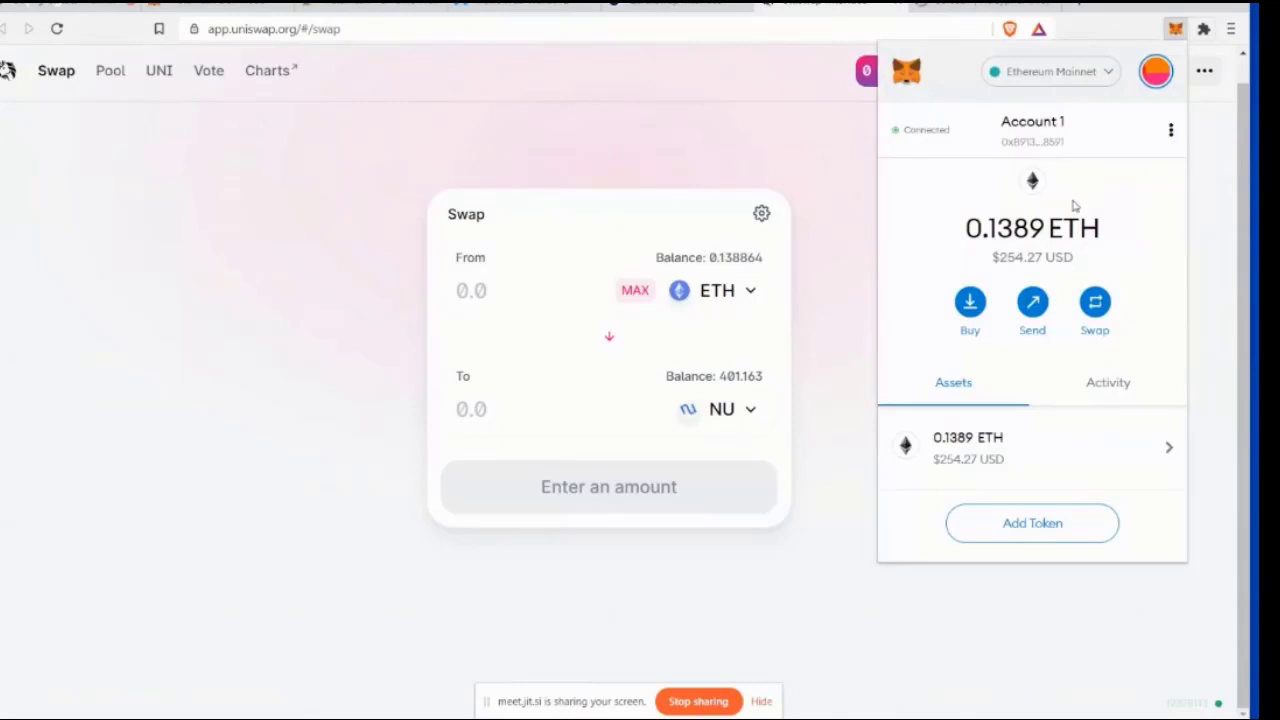
pyautogui.click(1054, 526)
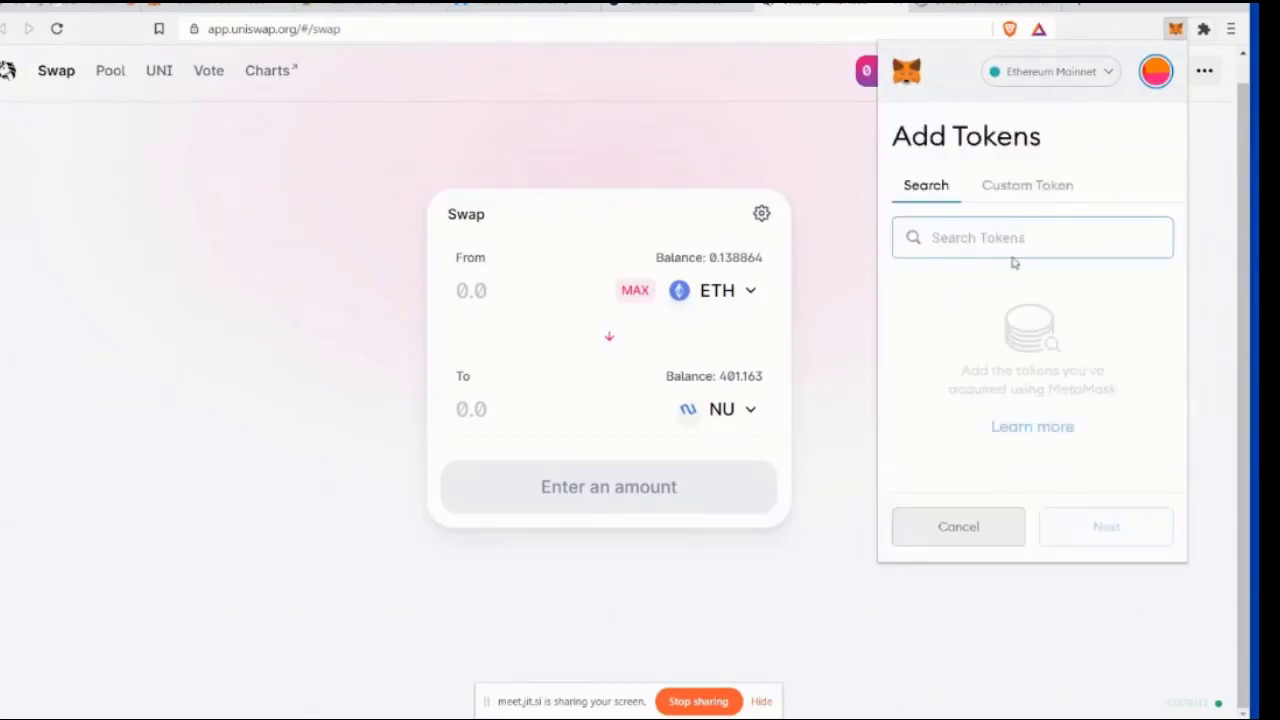
pyautogui.click(1014, 194)
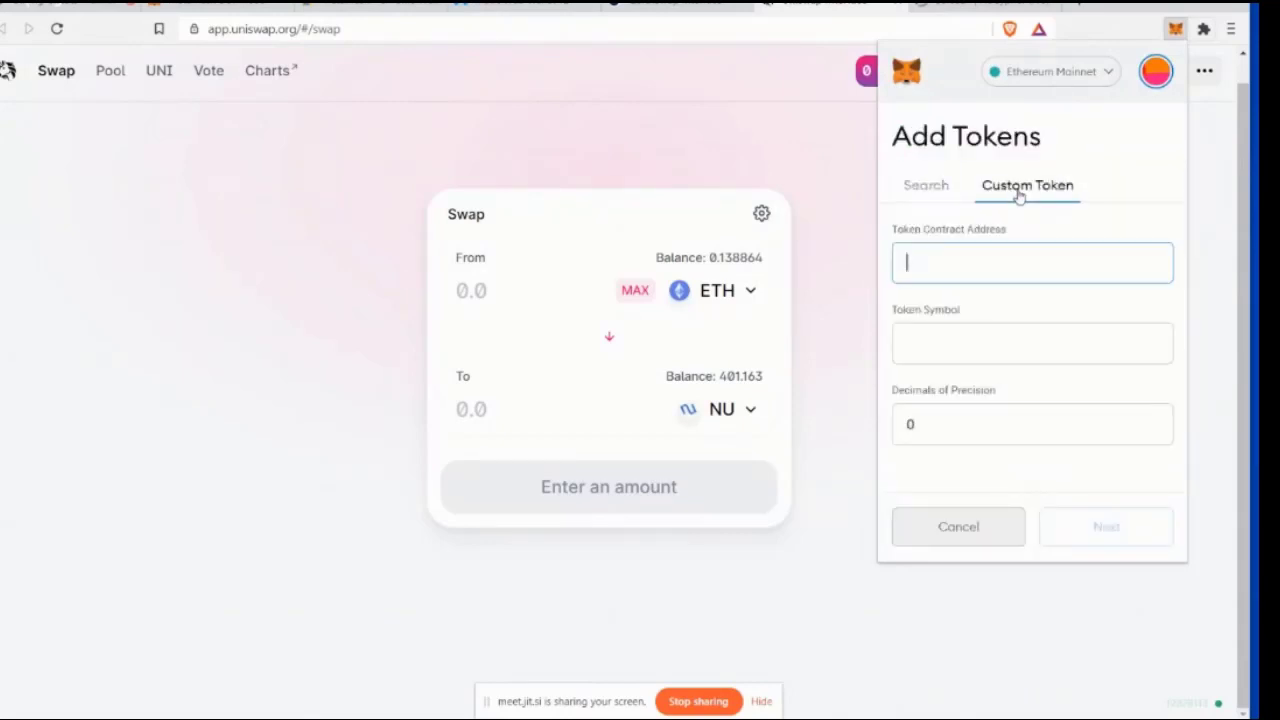
pyautogui.rightClick(972, 264)
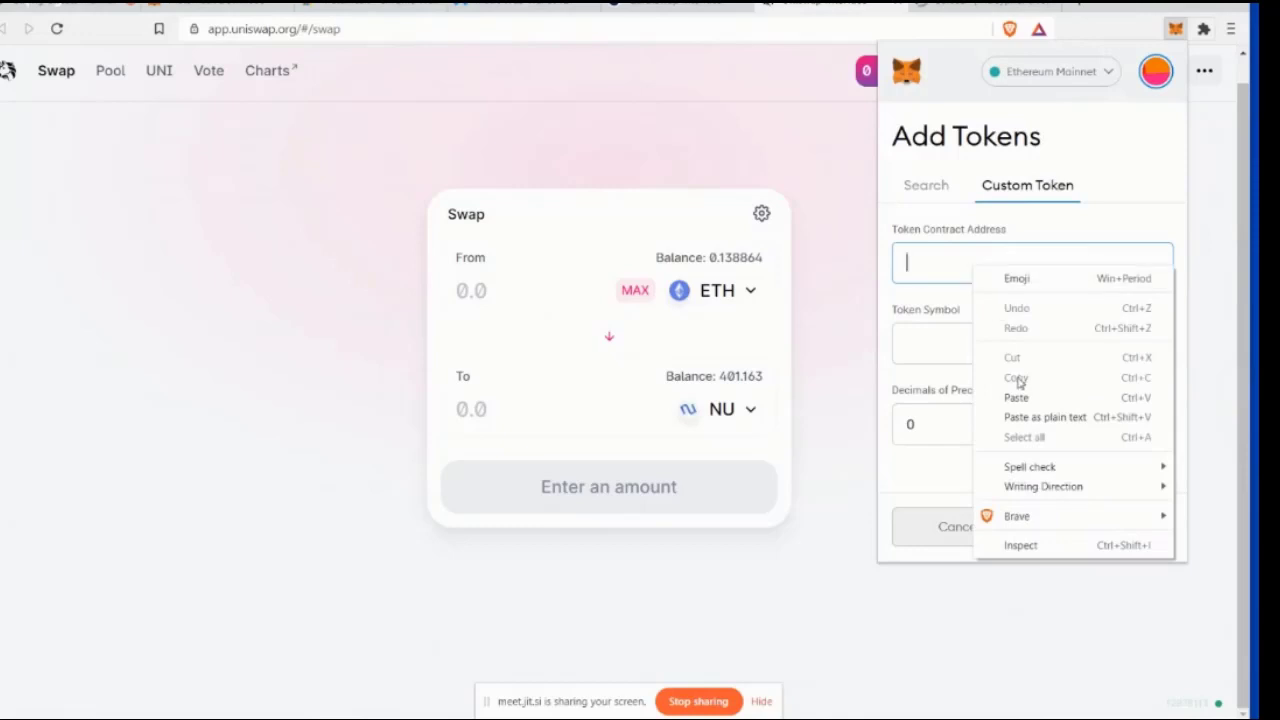
pyautogui.click(1016, 398)
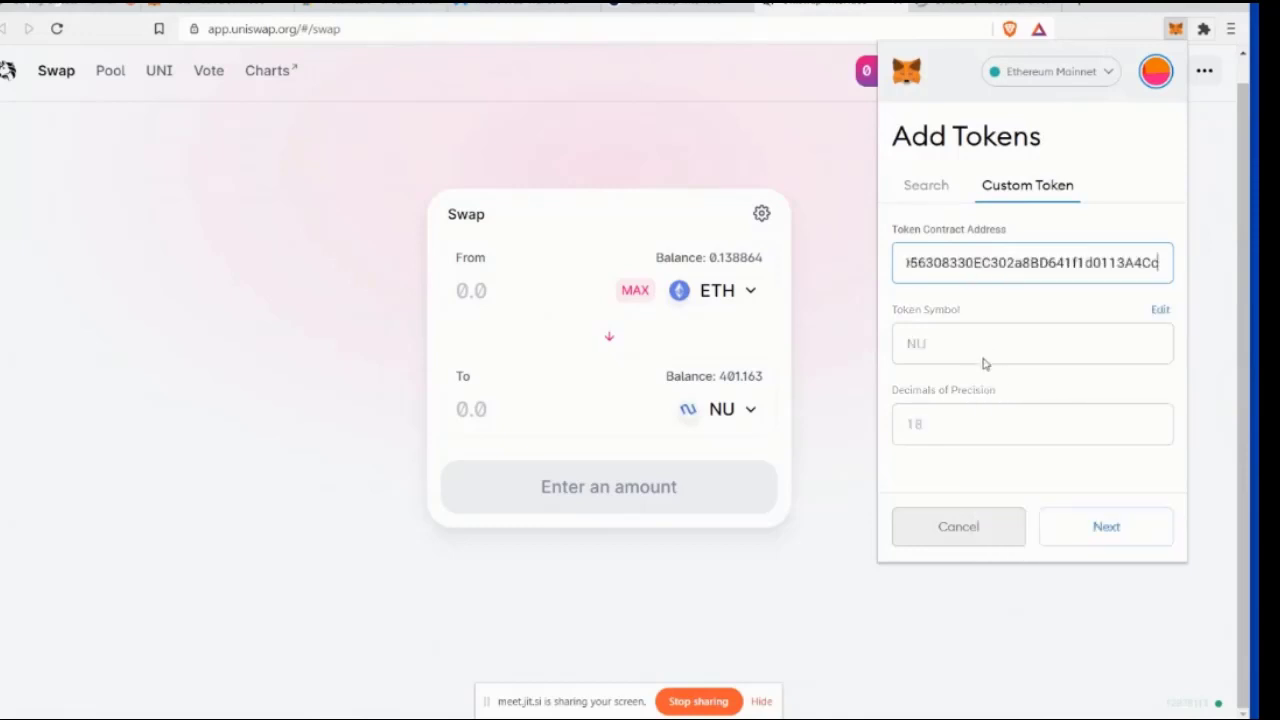
pyautogui.click(1101, 528)
pyautogui.click(1101, 528)
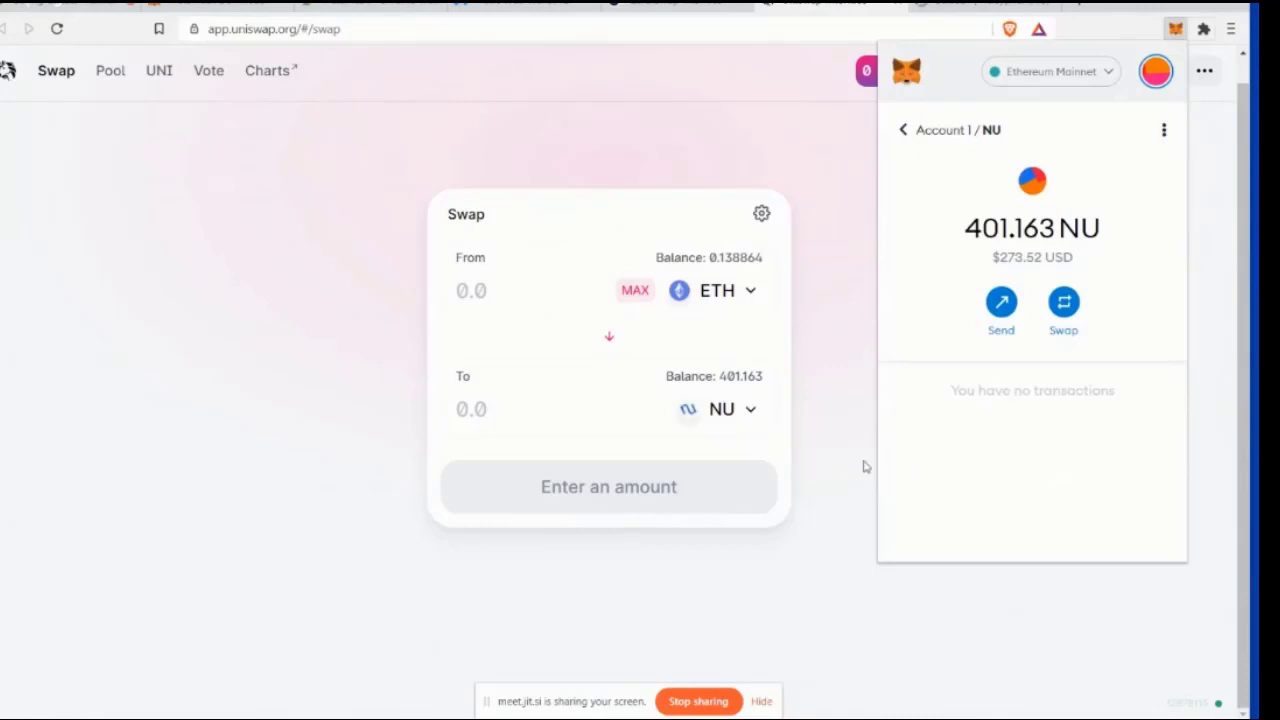
pyautogui.click(844, 408)
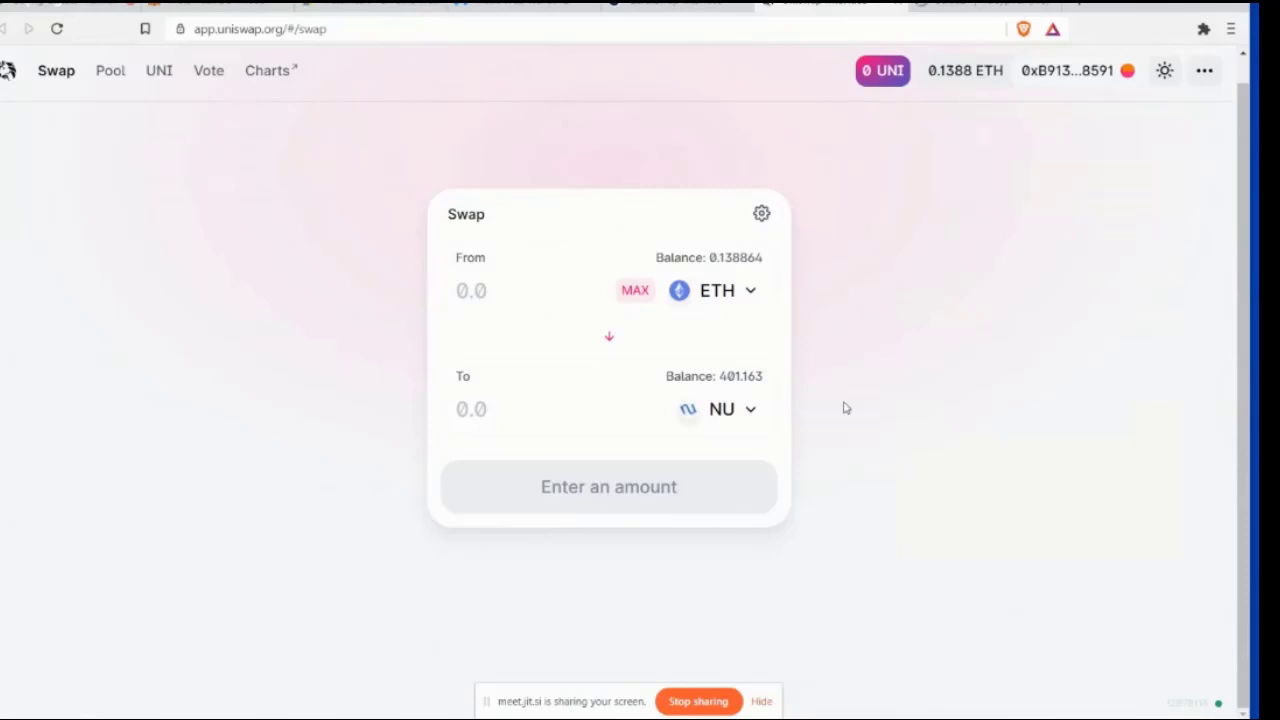
# Close the Uniswap and Etherscan pages and switch to the open Matic wallet login page
pyautogui.click(893, 5)
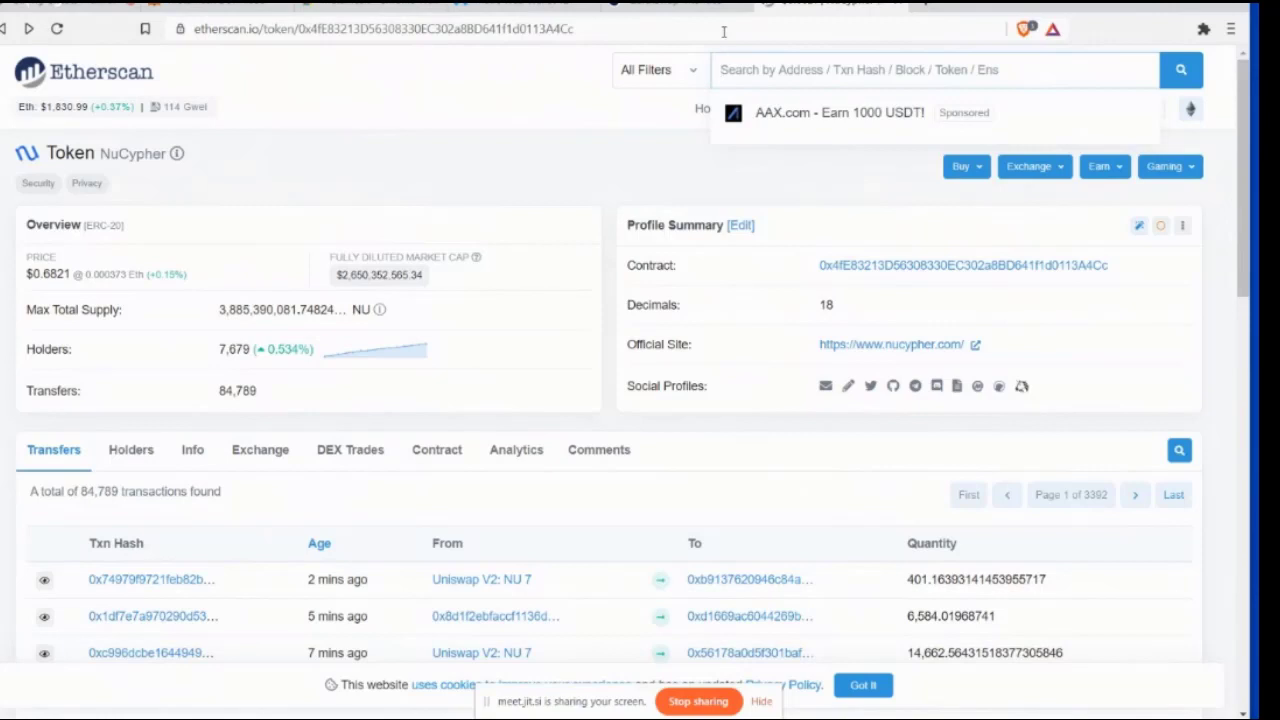
pyautogui.click(1050, 6)
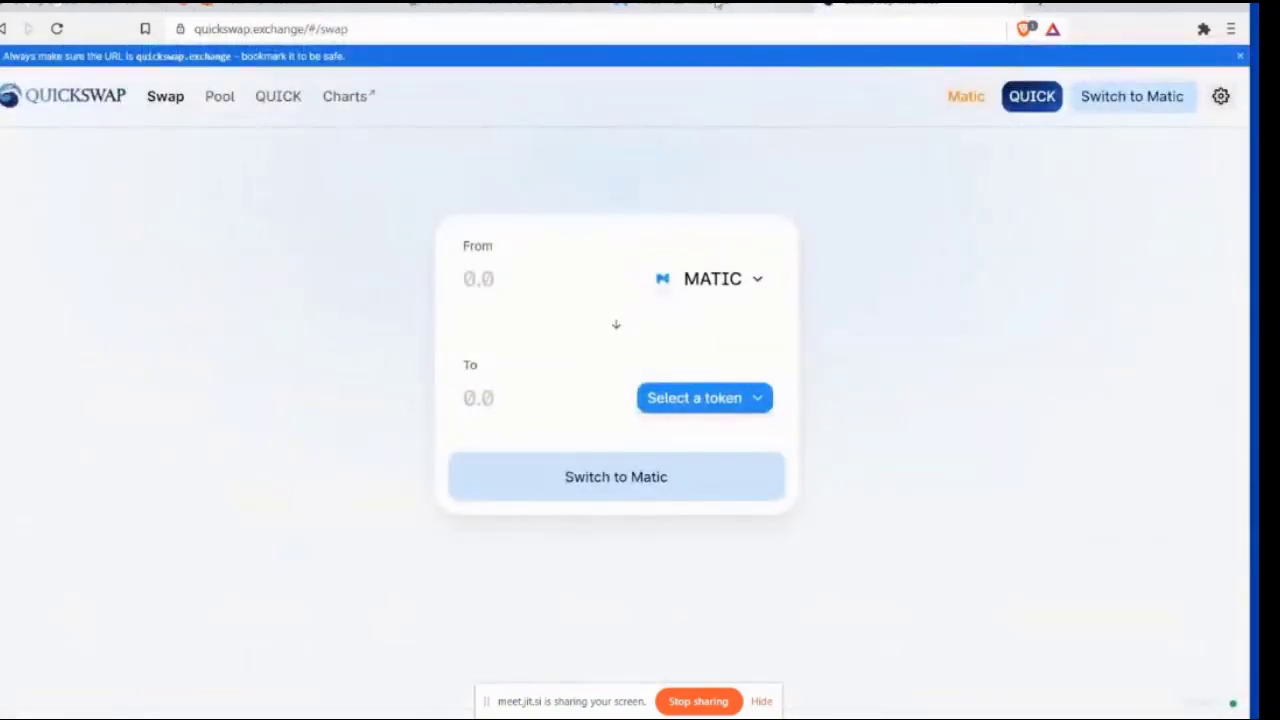
pyautogui.click(716, 5)
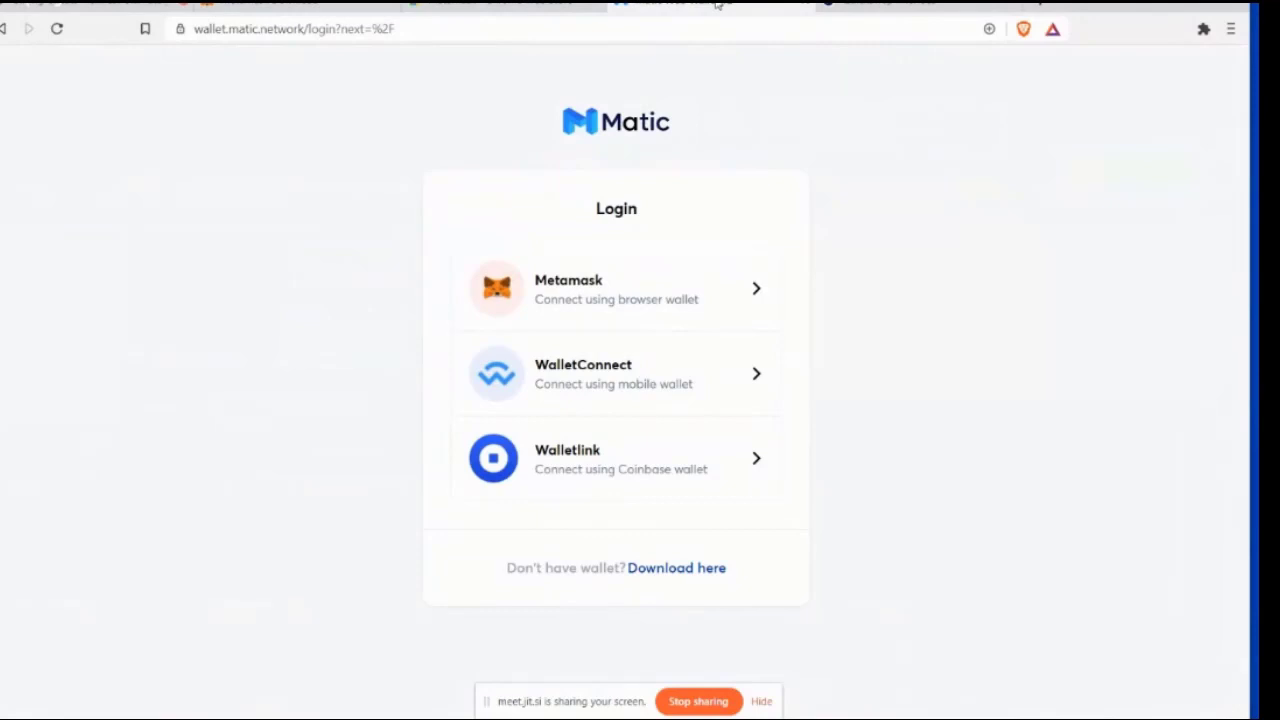
# Log in to the Matic wallet with MetaMask, connecting Account 1 and signing the signature request
pyautogui.click(757, 290)
pyautogui.click(618, 306)
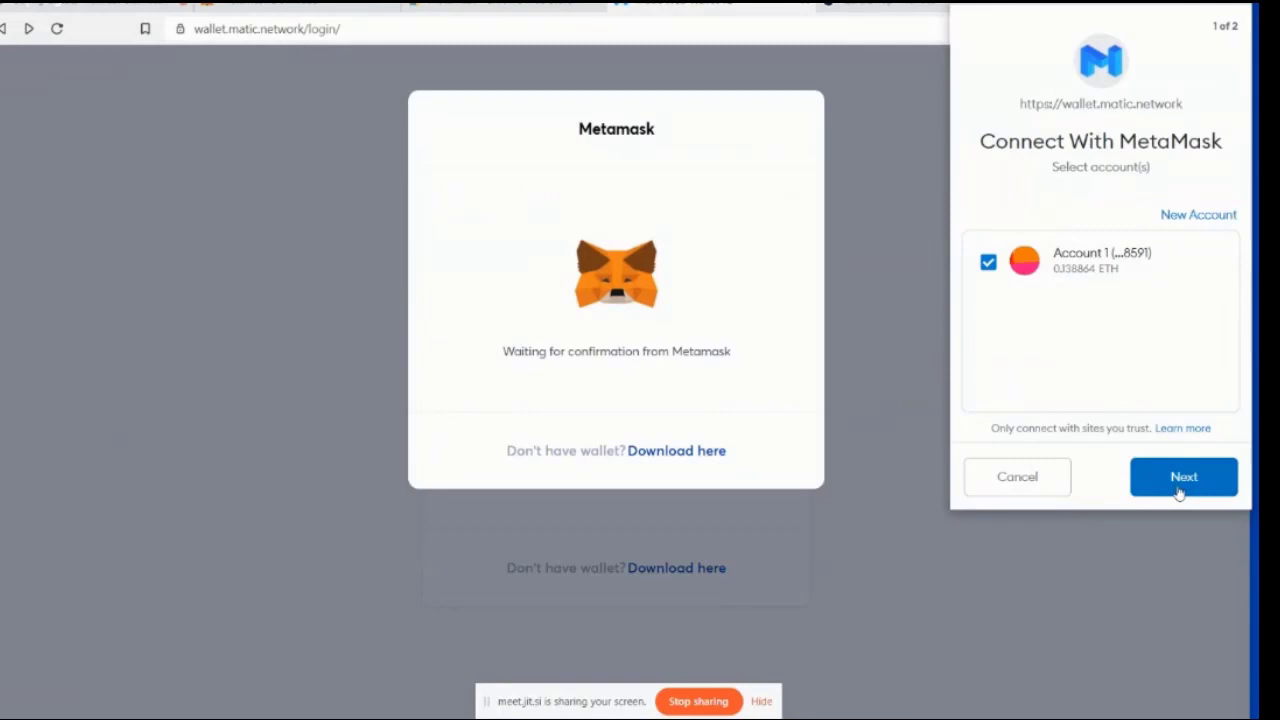
pyautogui.click(1180, 490)
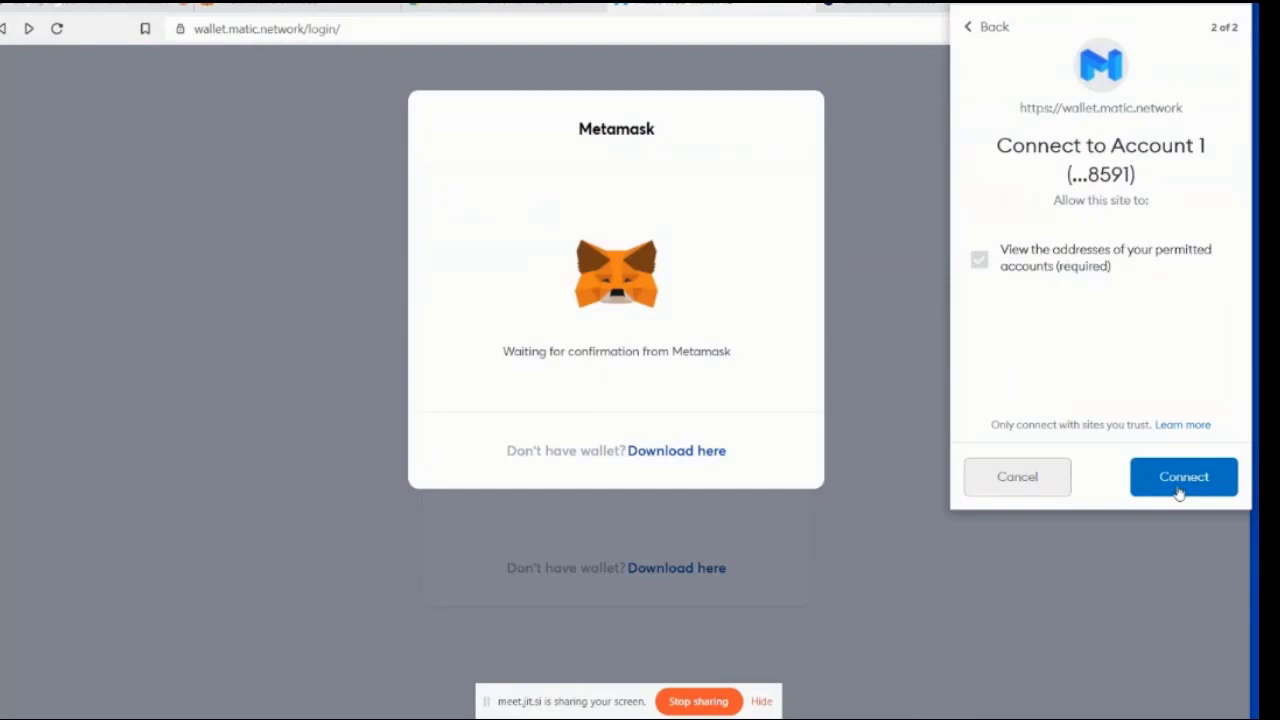
pyautogui.click(1183, 477)
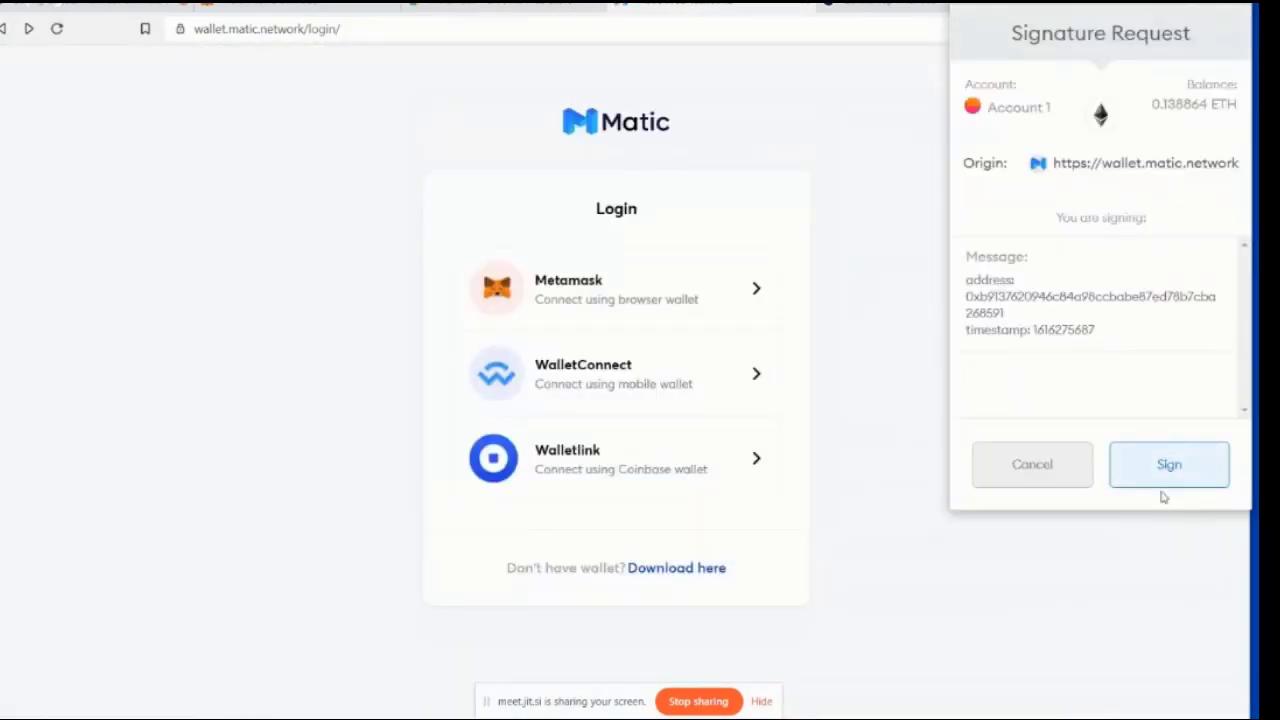
pyautogui.click(1186, 479)
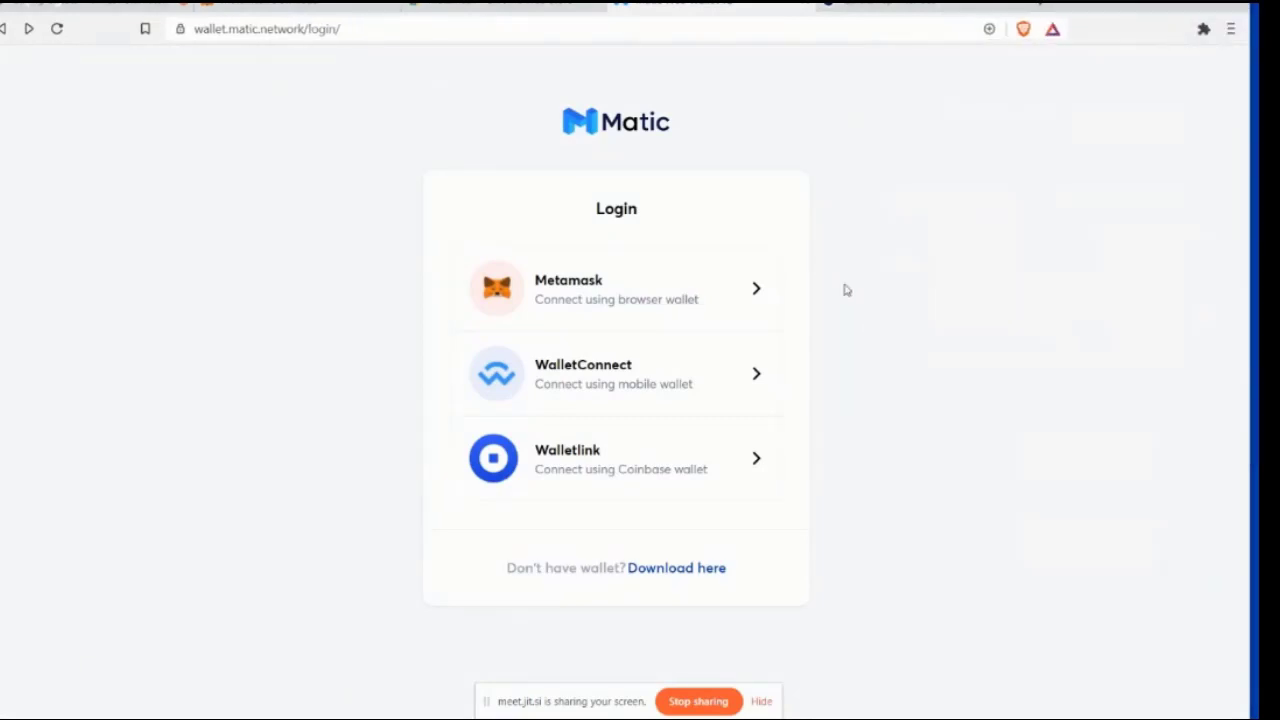
pyautogui.click(714, 300)
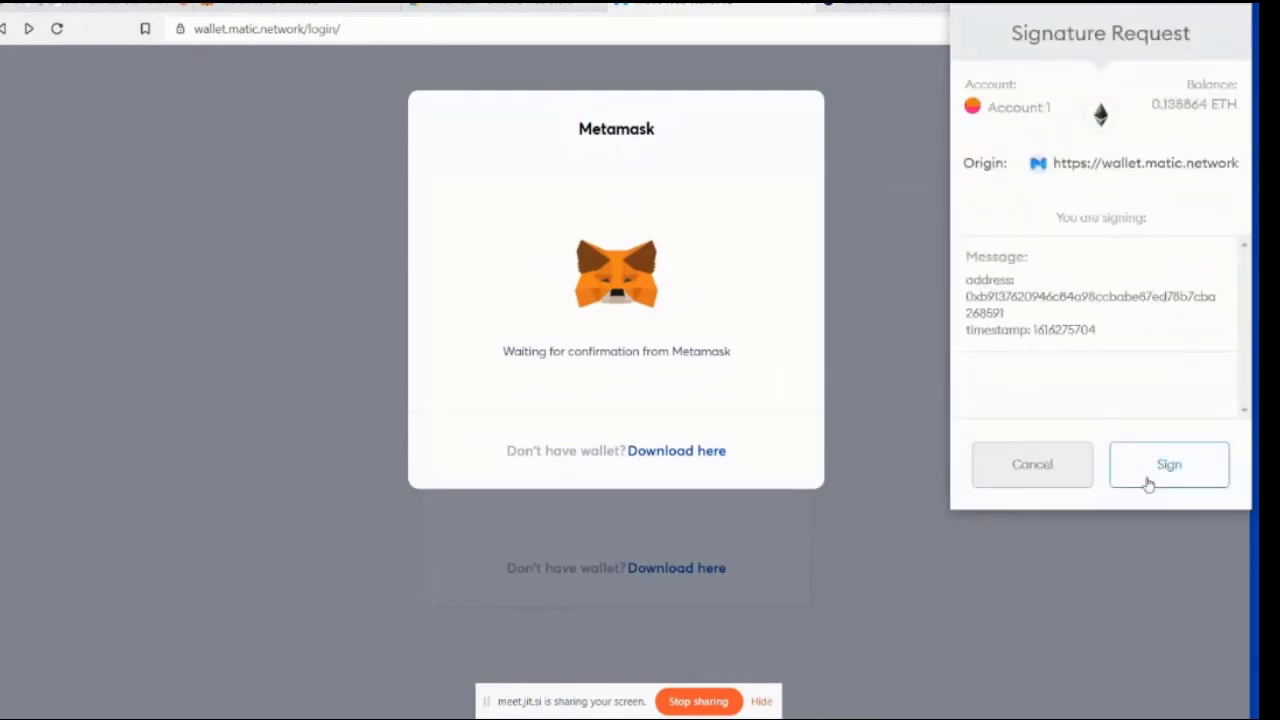
pyautogui.click(1148, 482)
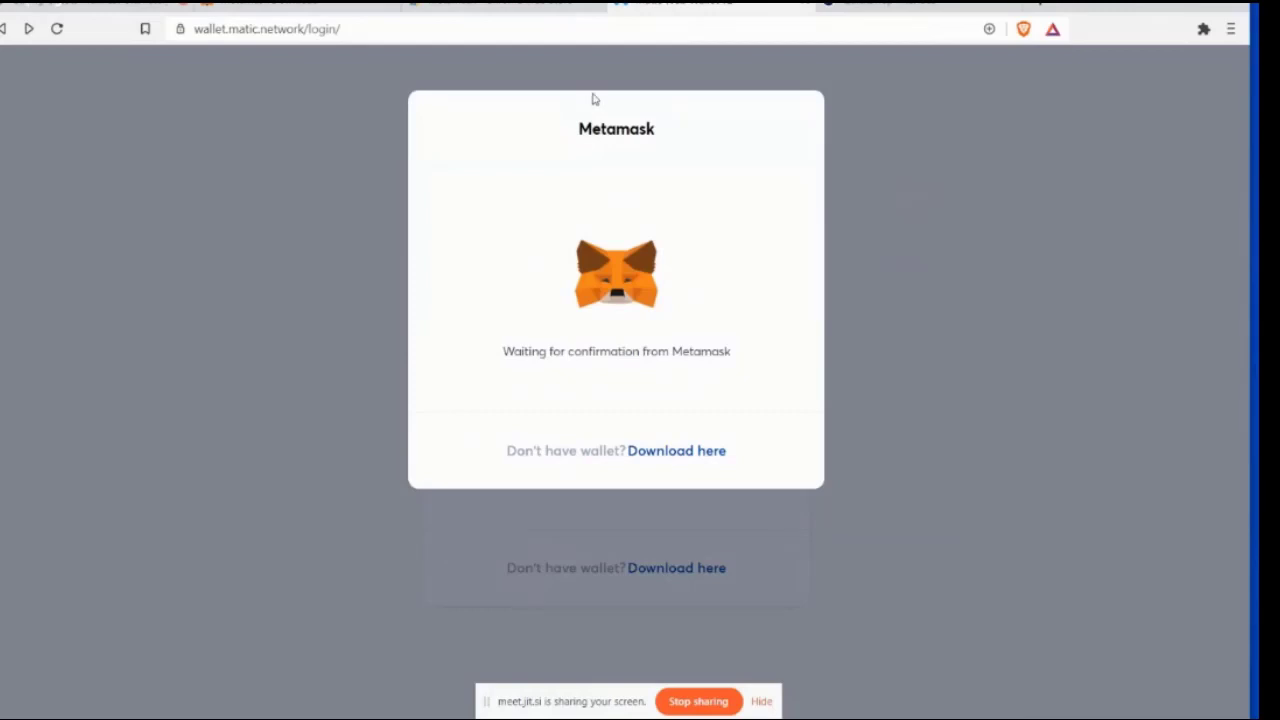
# Open the bridge for moving funds to Matic Mainnet and set the Ether amount to the maximum, 0.1283491855
pyautogui.click(381, 34)
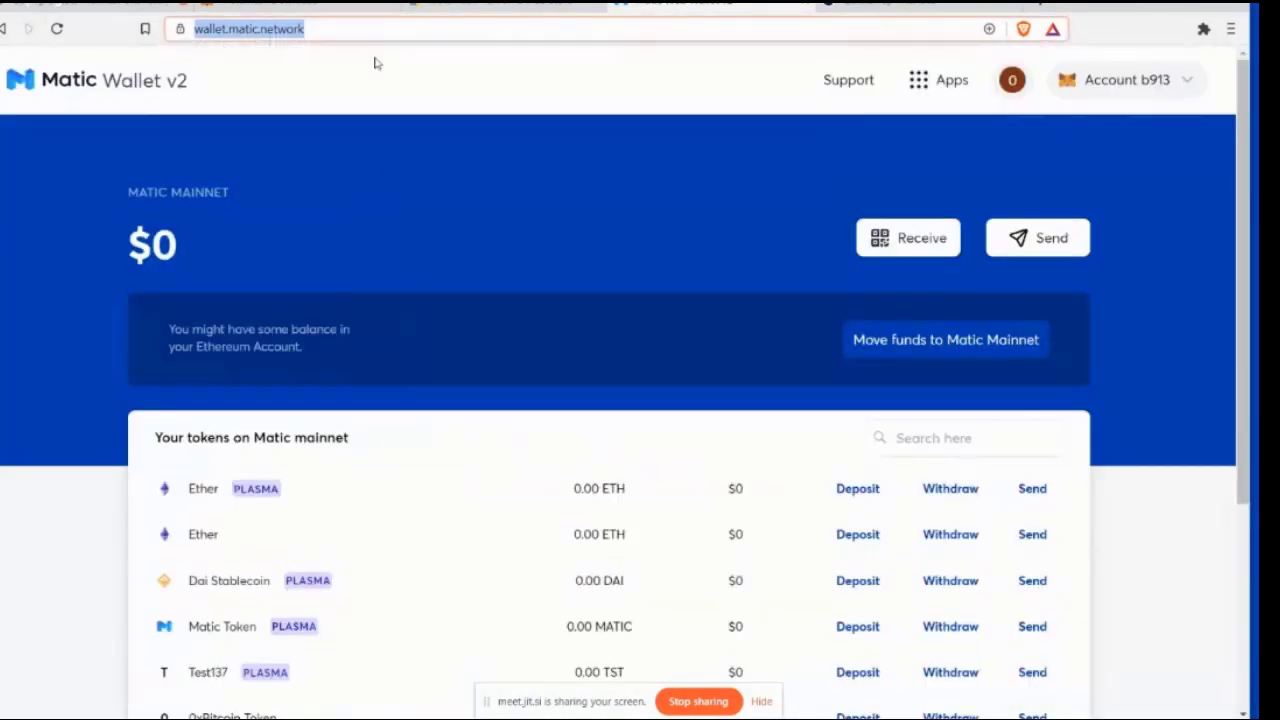
pyautogui.click(386, 174)
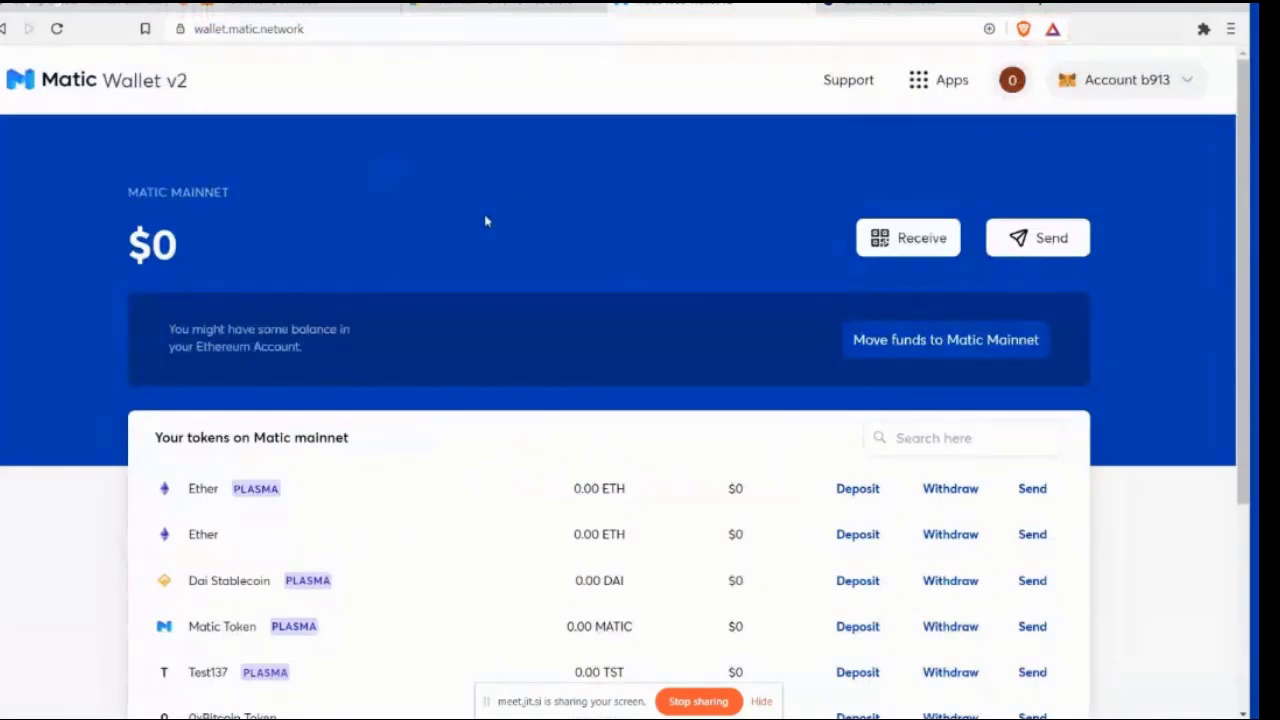
pyautogui.scroll(-1, 571, 314)
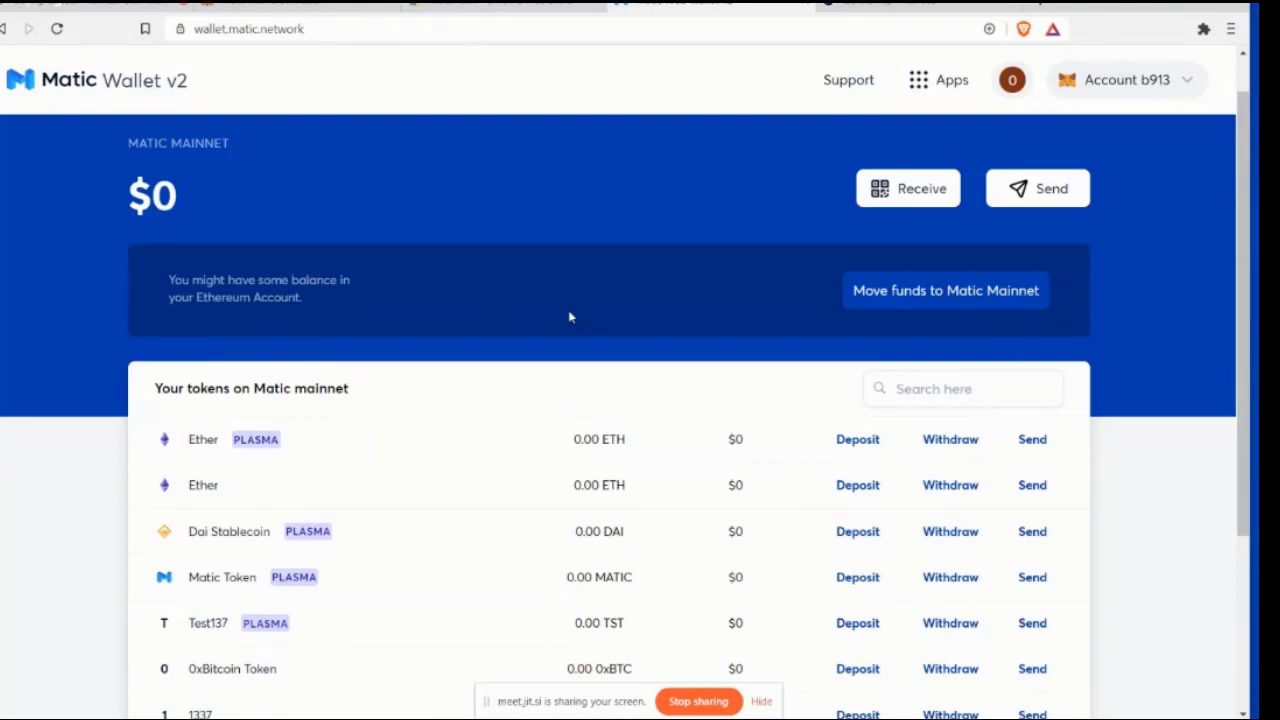
pyautogui.click(918, 302)
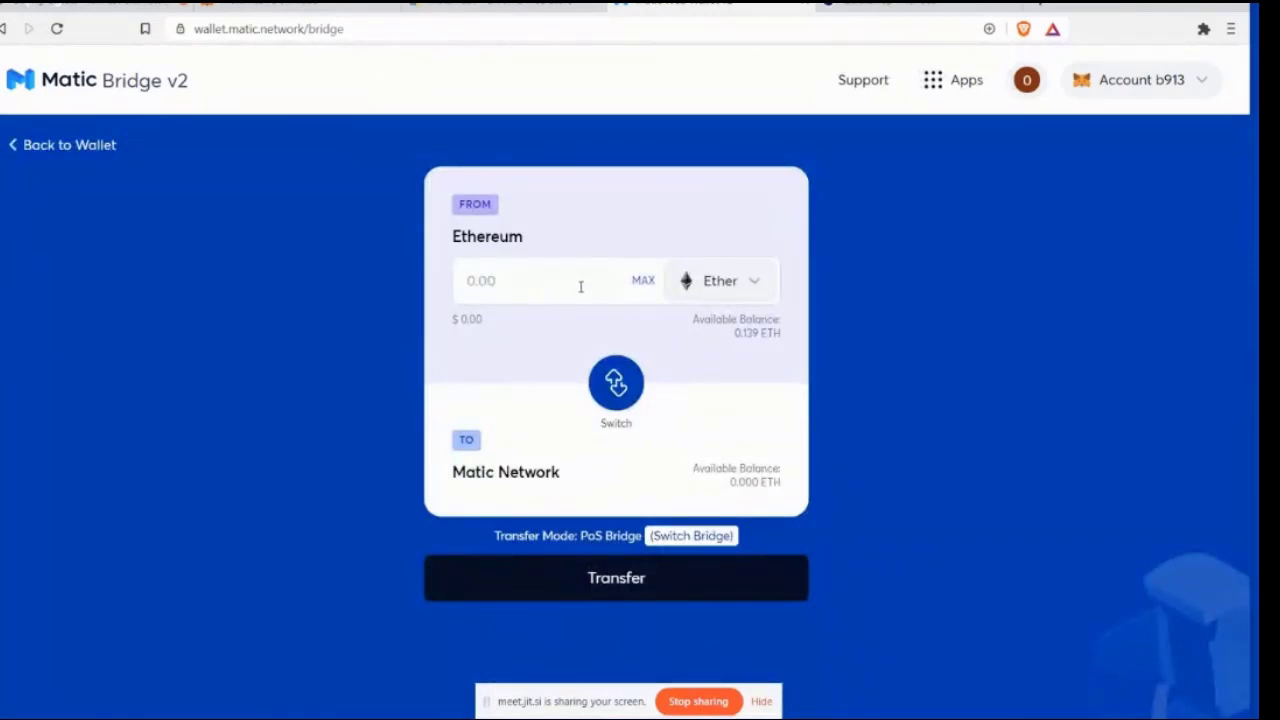
pyautogui.click(646, 283)
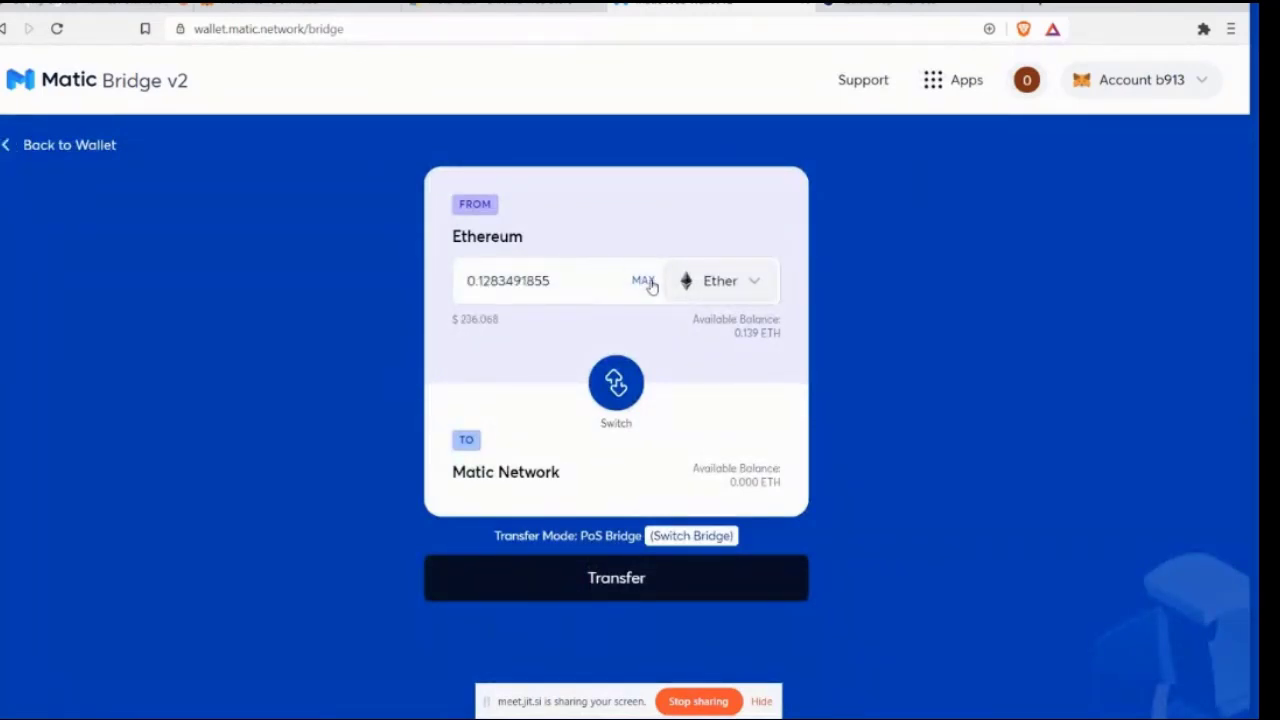
# Transfer the 0.1283491855 Ether from Ethereum to the Matic Network over the PoS Bridge and confirm the transaction in MetaMask
pyautogui.click(653, 589)
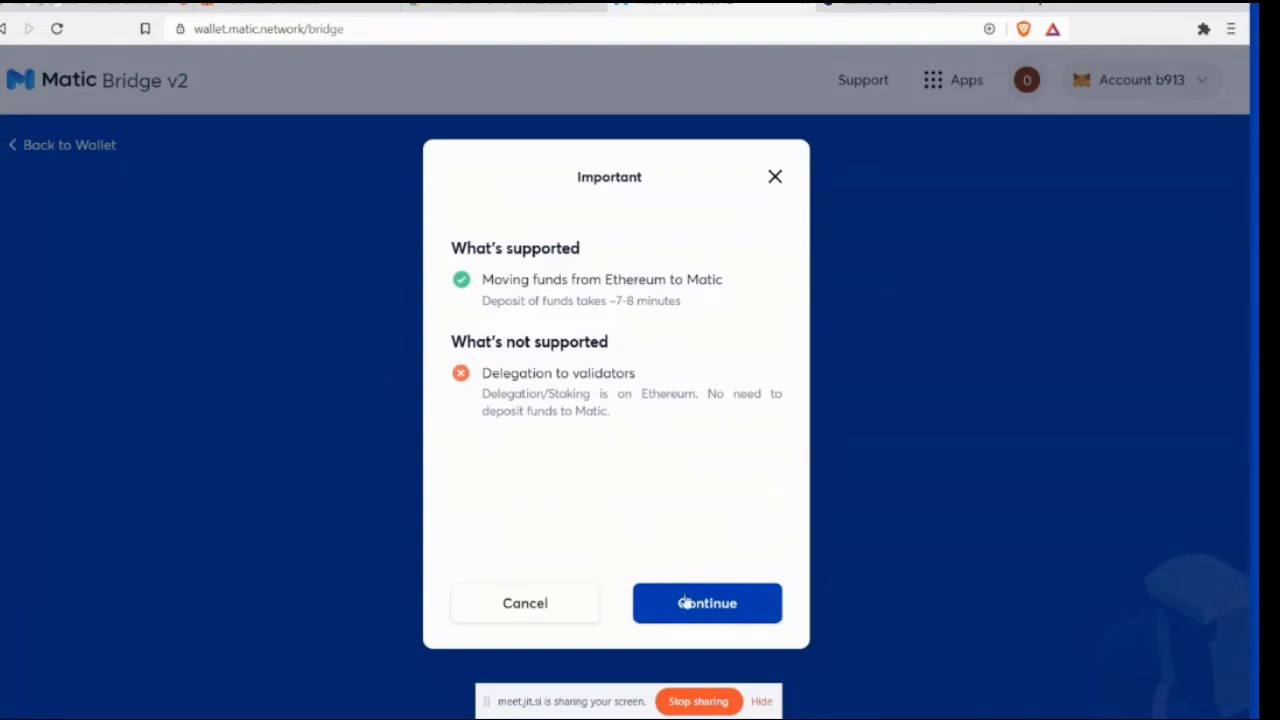
pyautogui.click(684, 603)
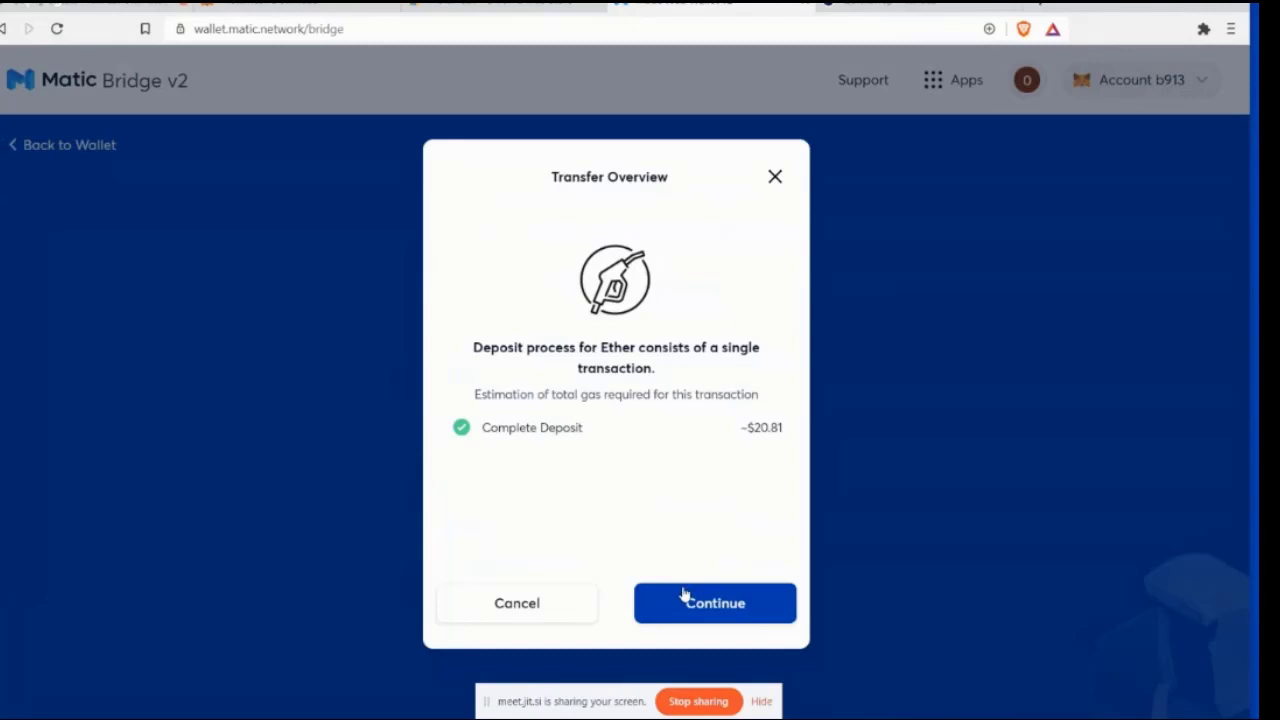
pyautogui.click(689, 604)
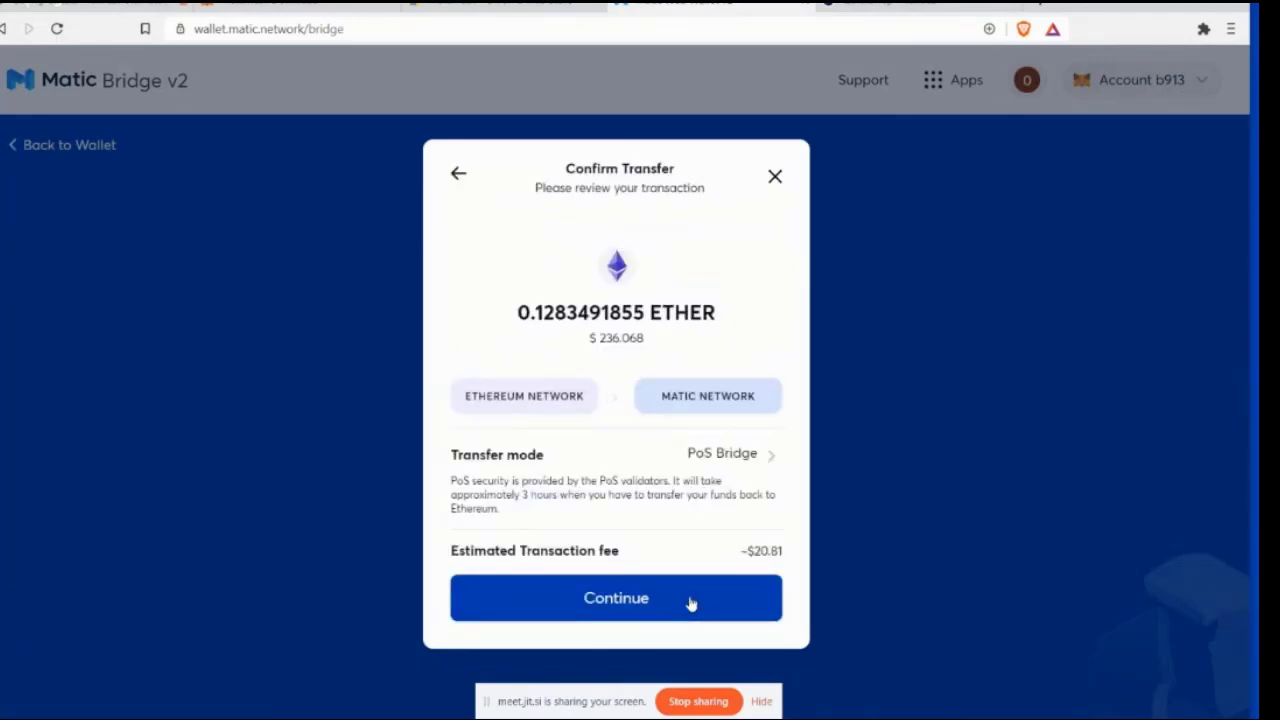
pyautogui.click(690, 600)
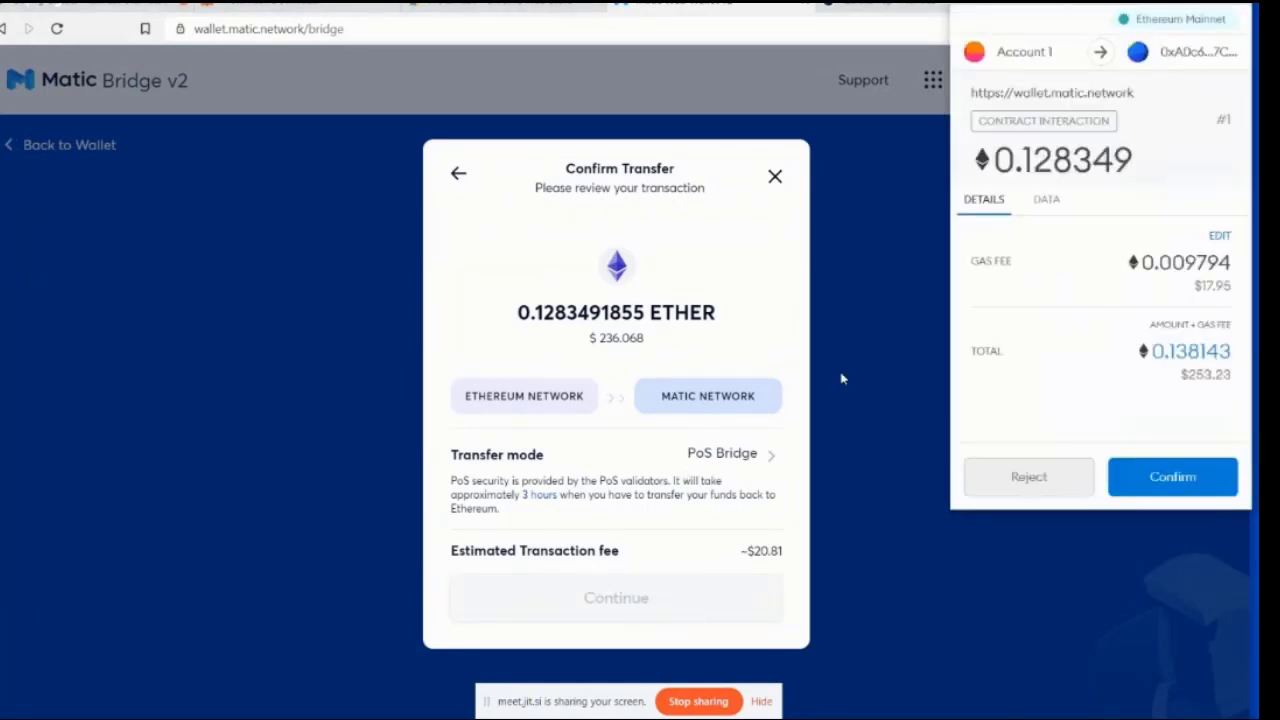
pyautogui.click(1155, 480)
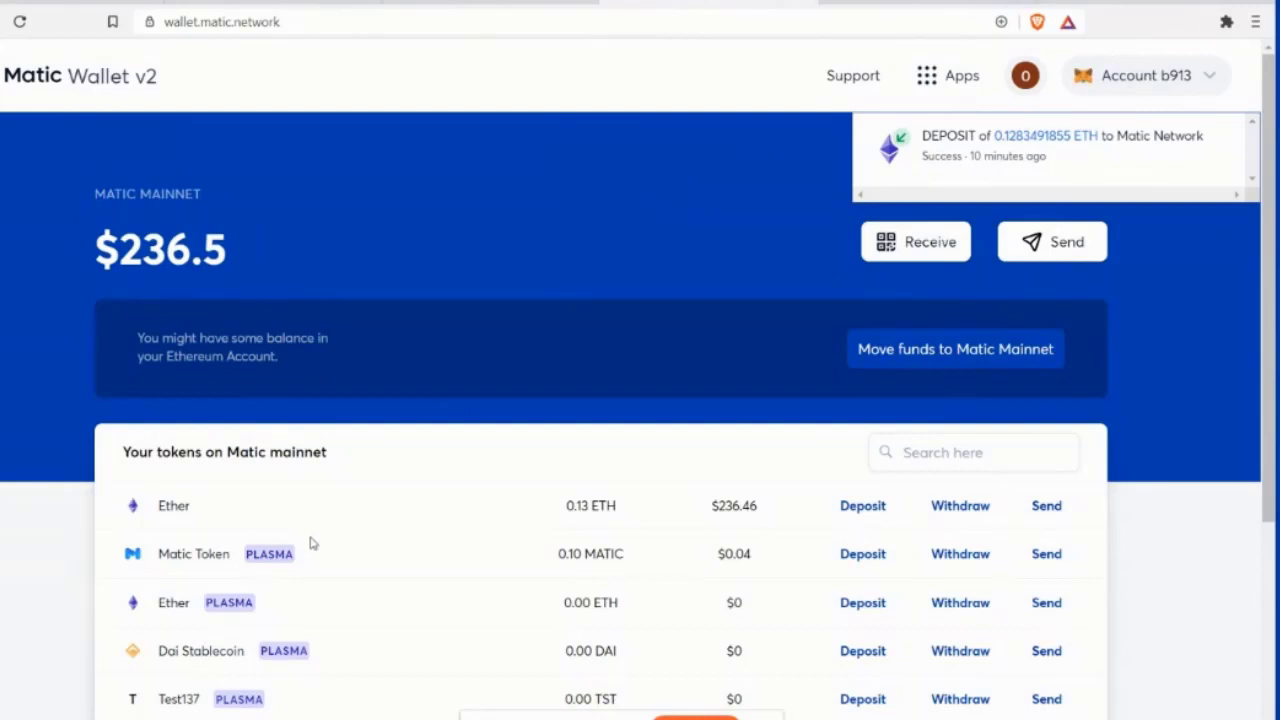
# Switch from the Matic wallet to the open QuickSwap page and check MetaMask's connection status for the site
pyautogui.scroll(-1, 310, 542)
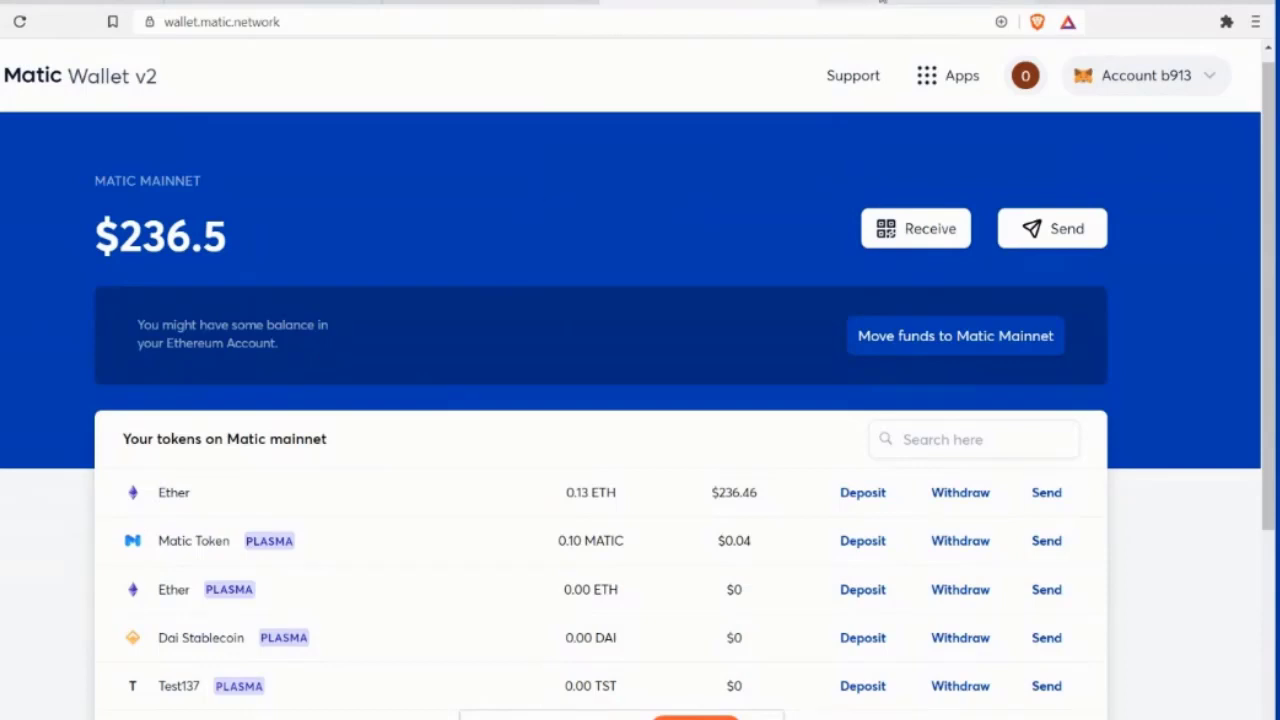
pyautogui.click(883, 4)
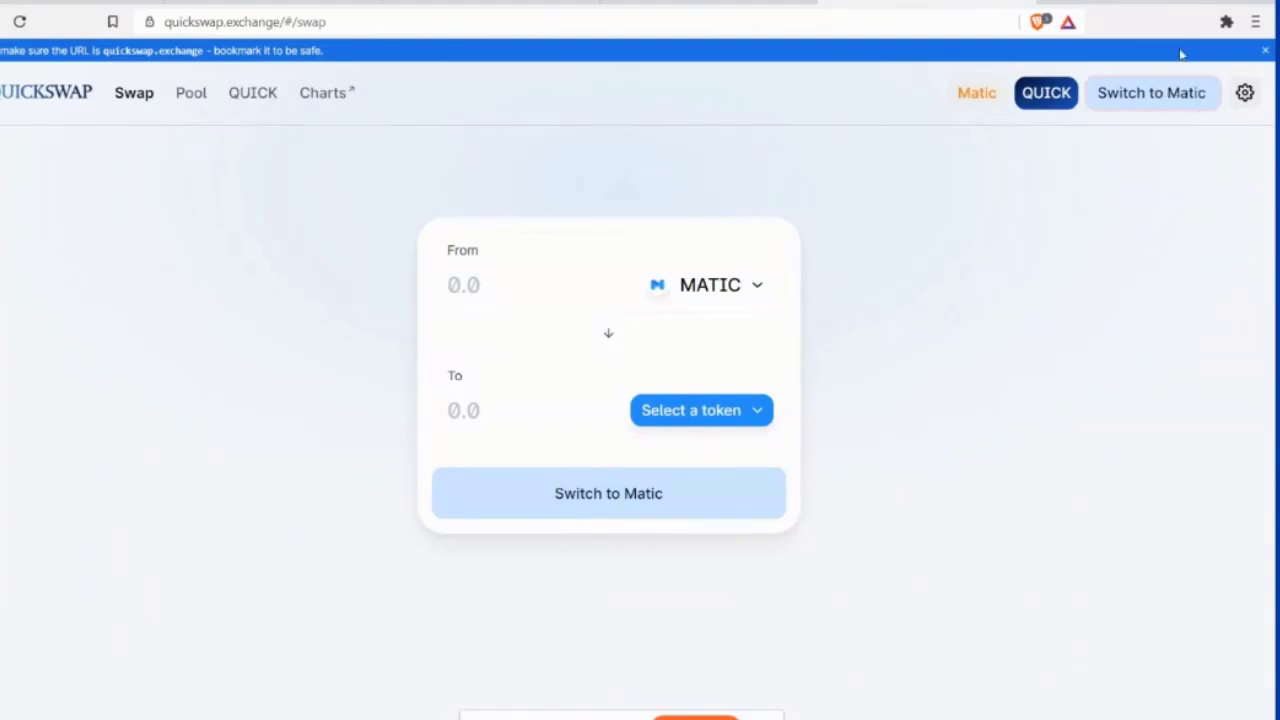
pyautogui.click(1227, 22)
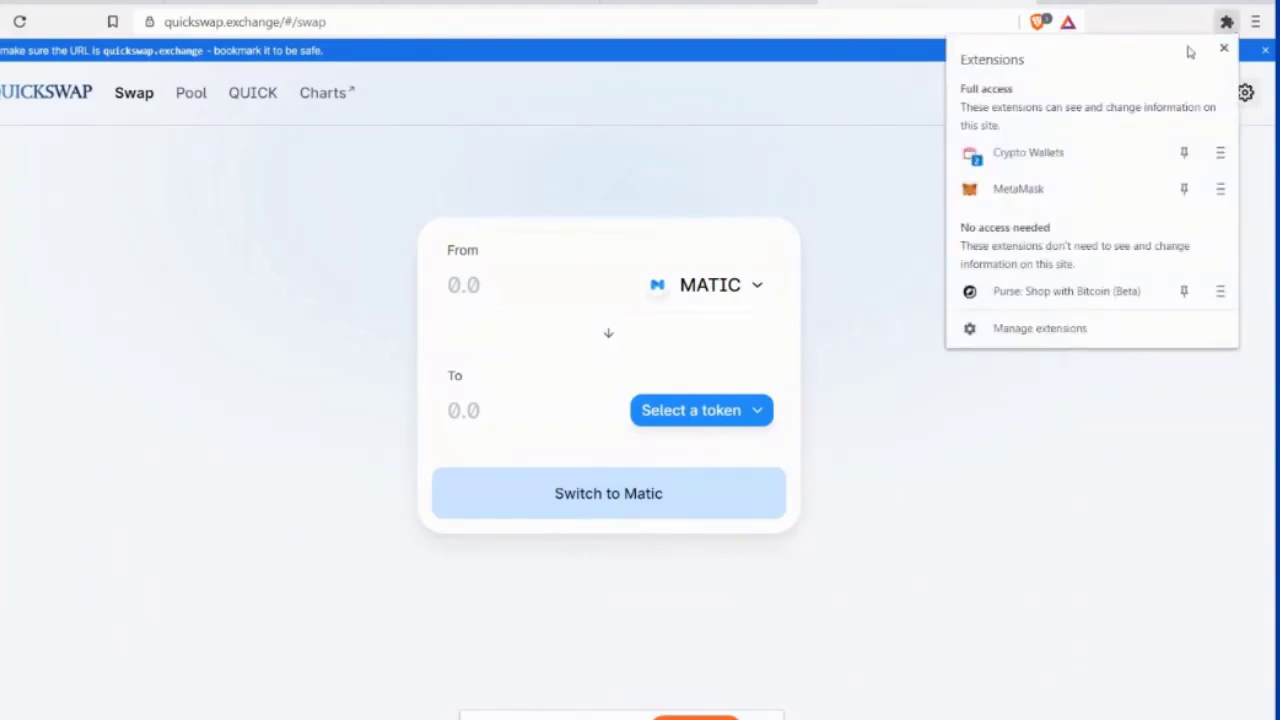
pyautogui.click(1100, 192)
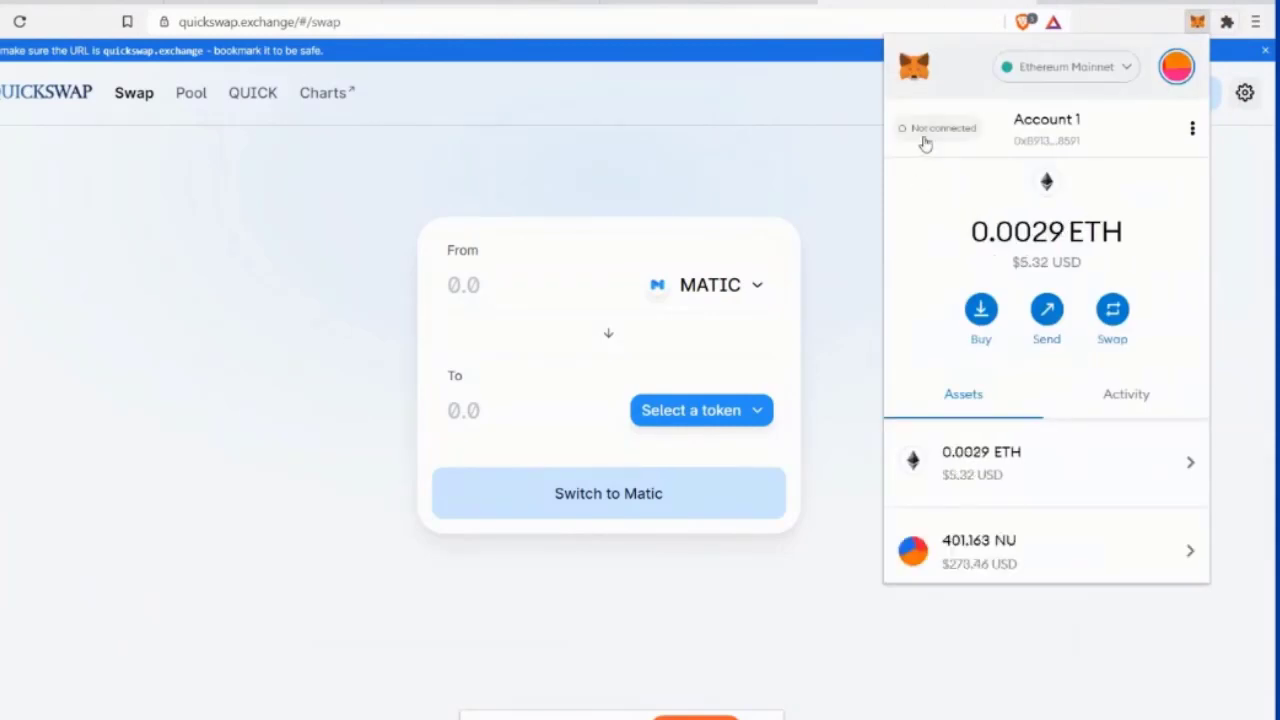
pyautogui.click(925, 132)
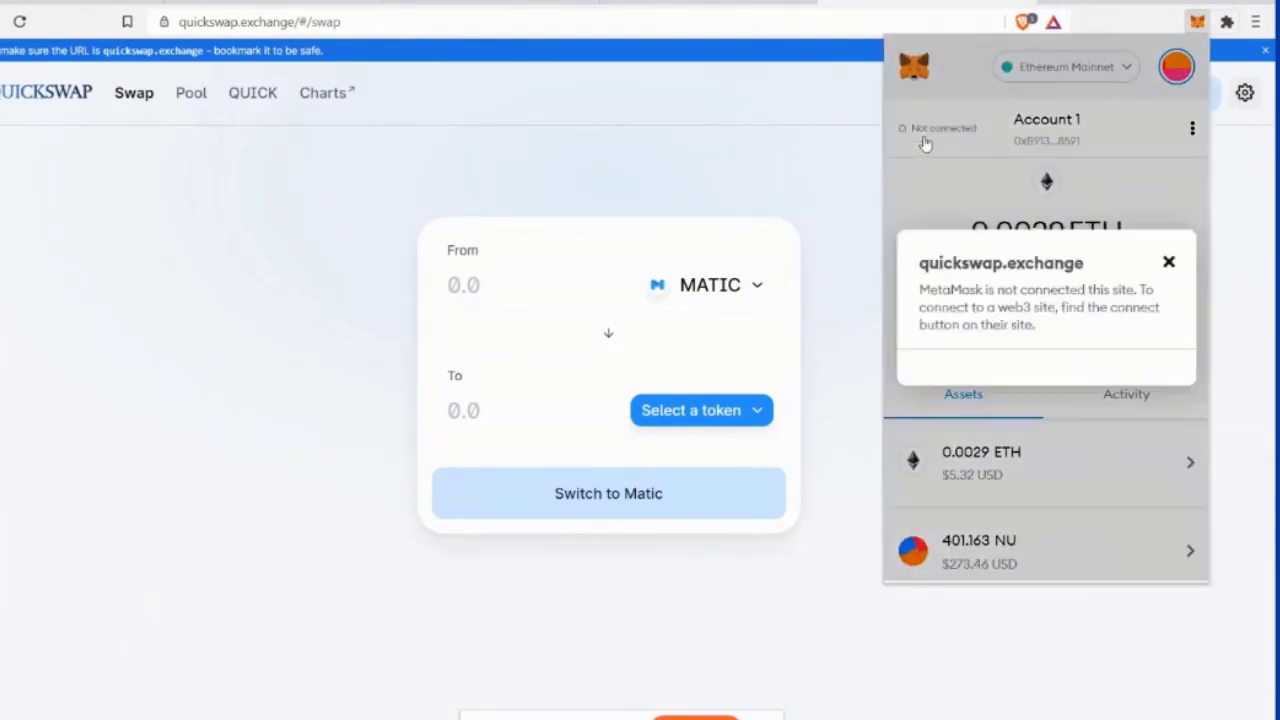
pyautogui.click(1168, 263)
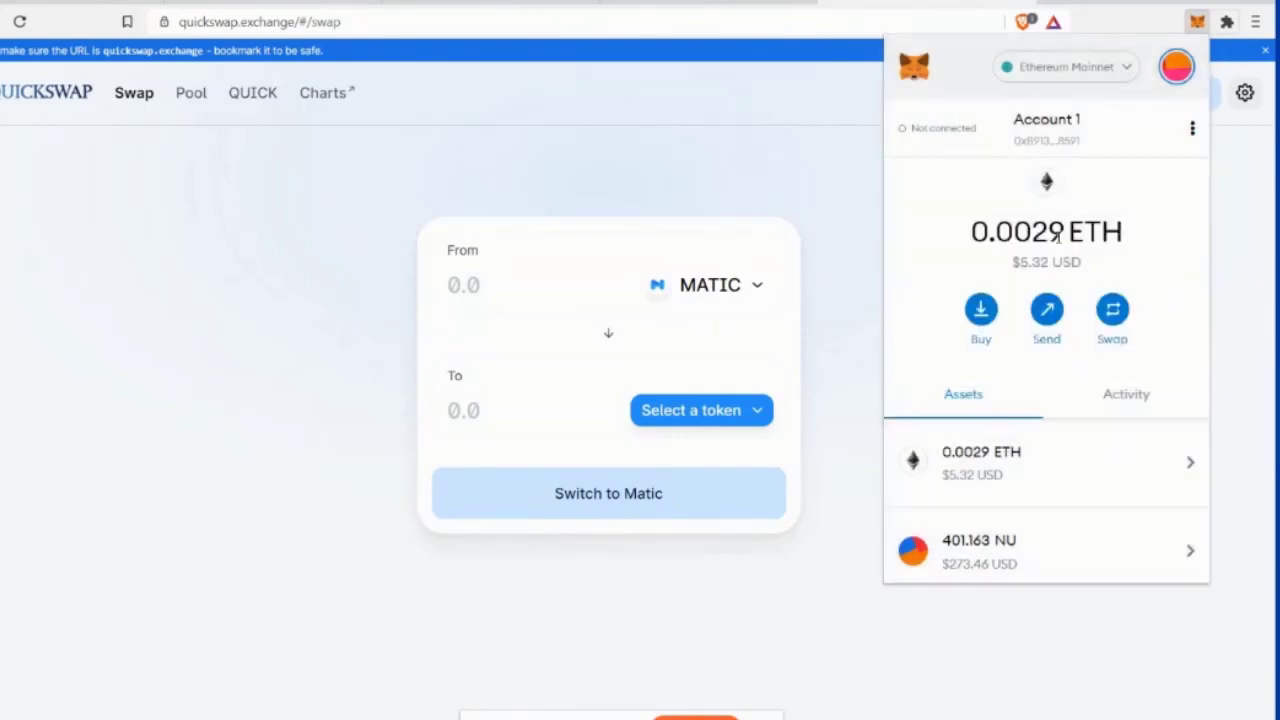
pyautogui.click(792, 165)
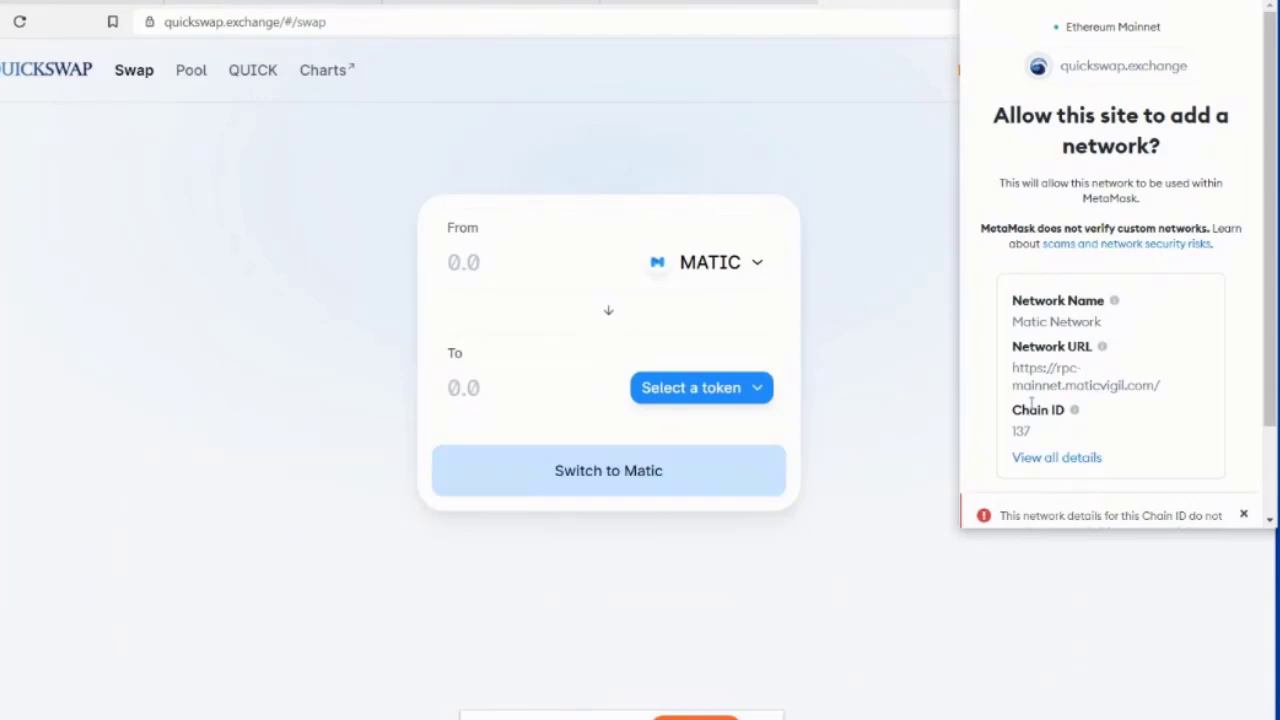
# Allow QuickSwap to add and switch MetaMask to the Matic Network, and connect Account 1 to the site
pyautogui.scroll(-3, 1150, 400)
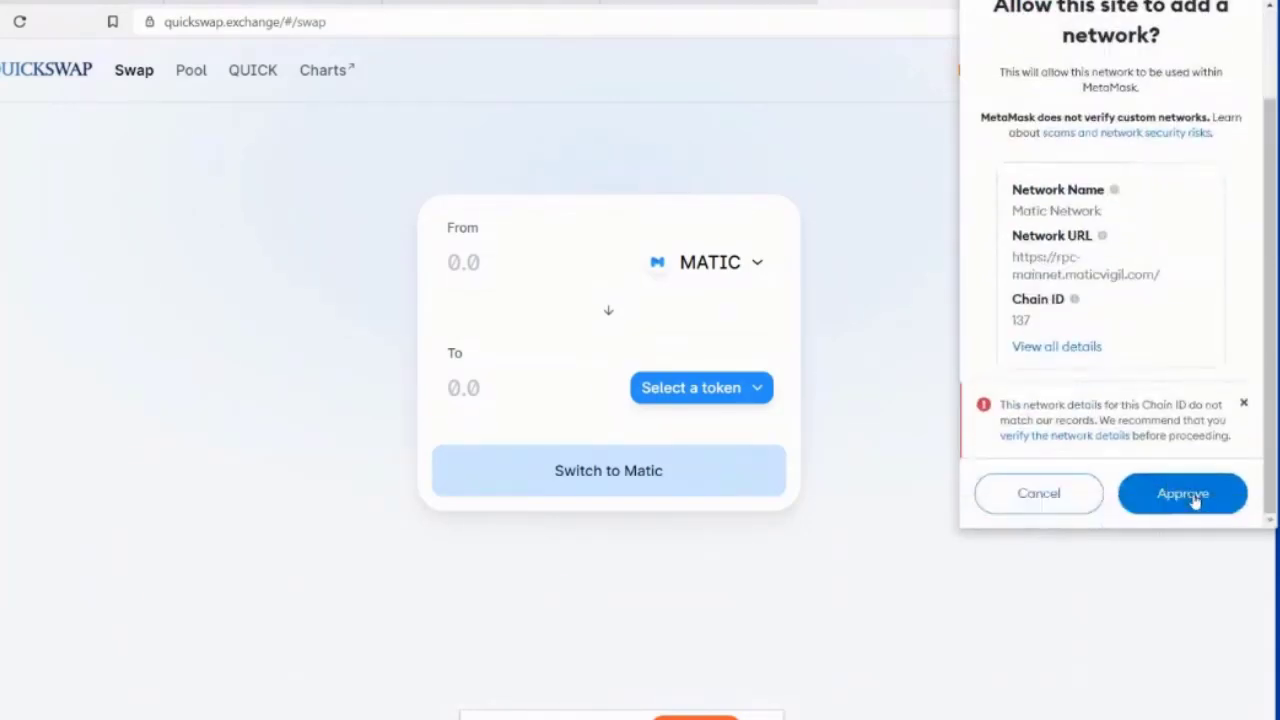
pyautogui.click(1195, 500)
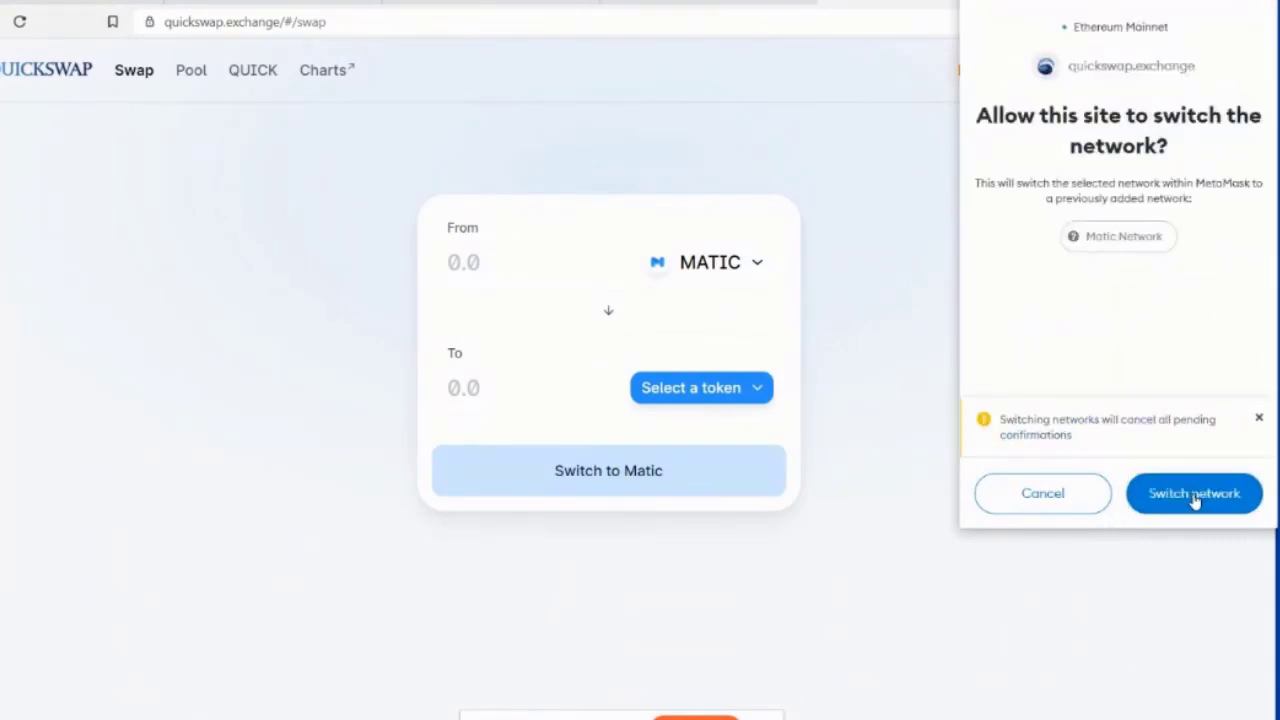
pyautogui.click(1195, 495)
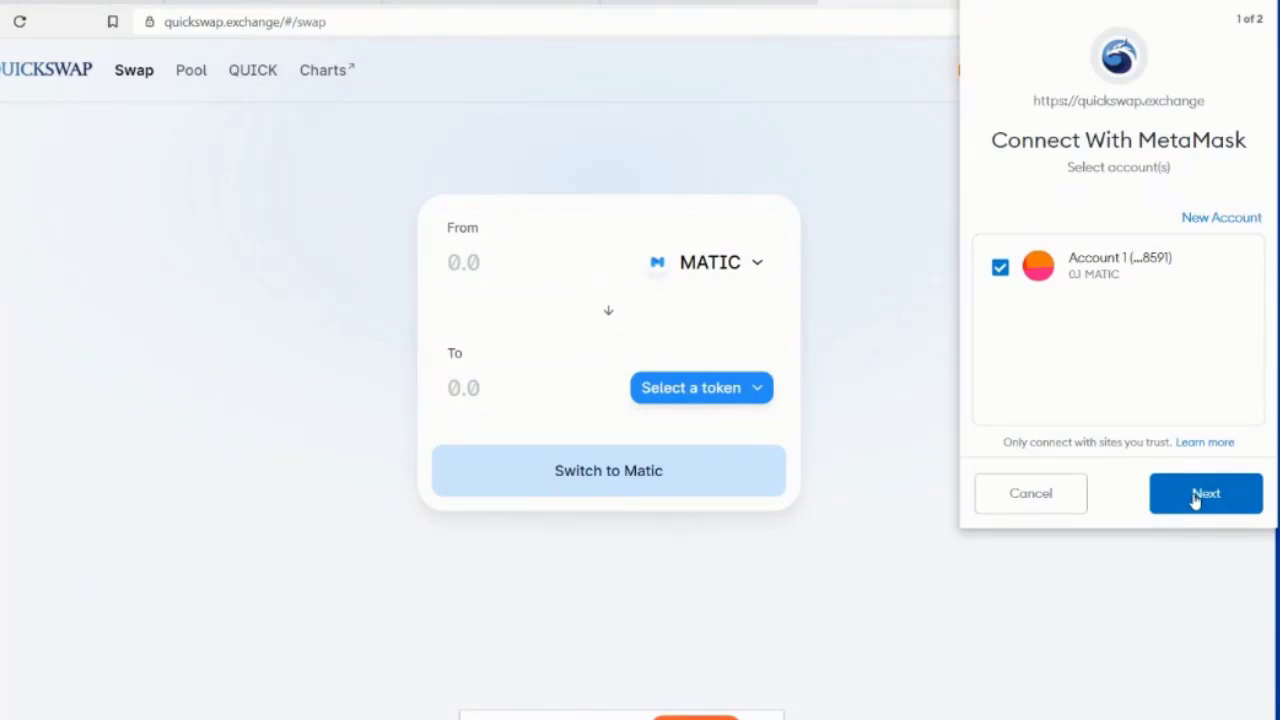
pyautogui.click(1195, 495)
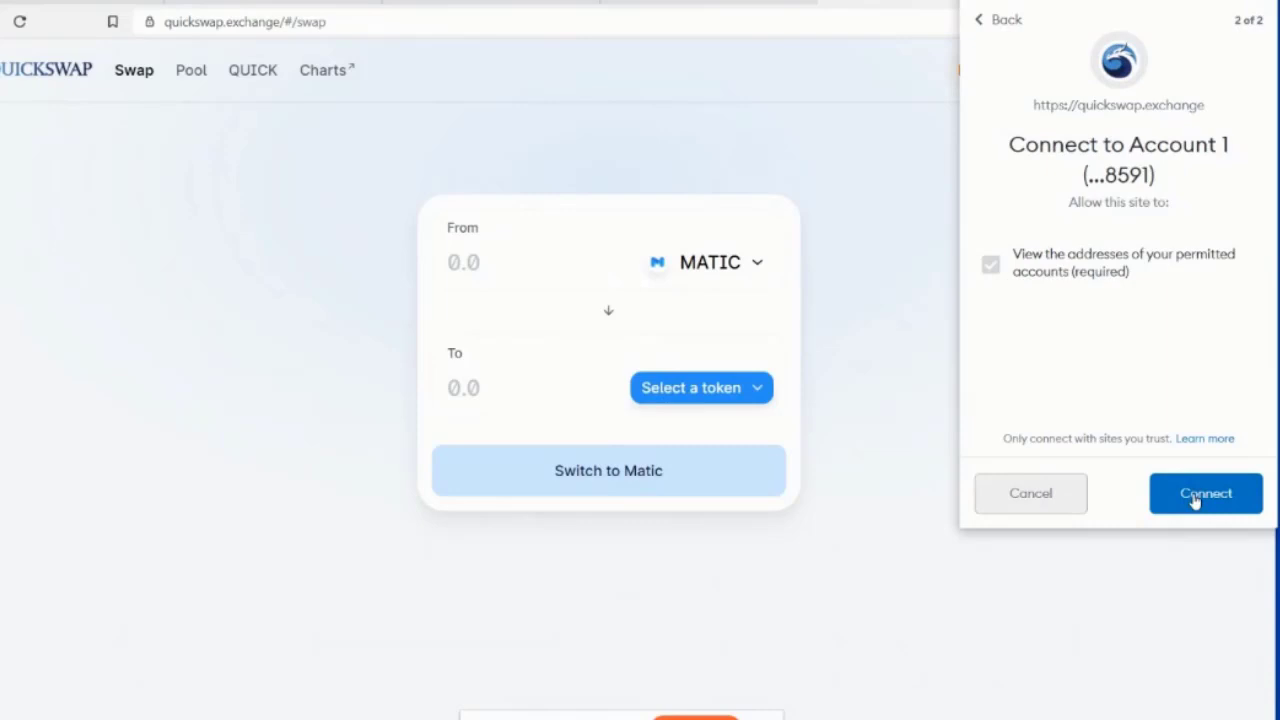
pyautogui.click(1195, 495)
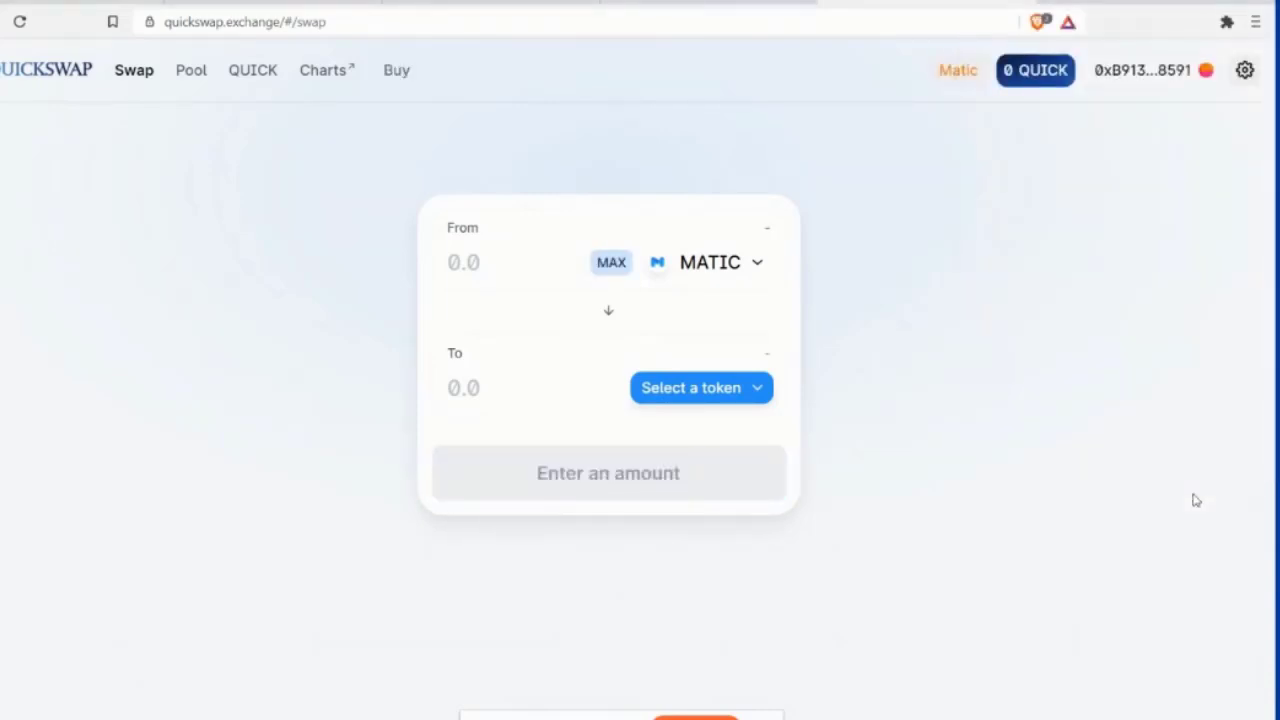
# Choose ETH as the token to swap from and set its amount to the maximum, 0.1283491855
pyautogui.click(759, 266)
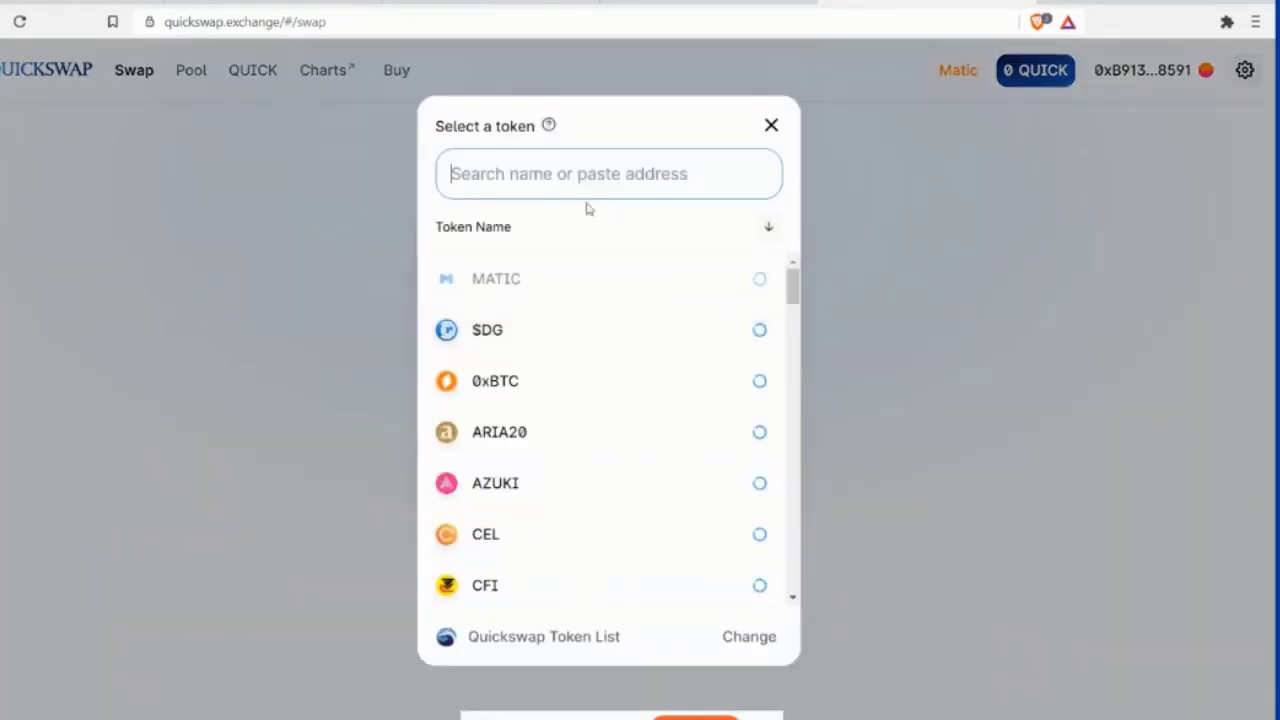
pyautogui.write('ETH')
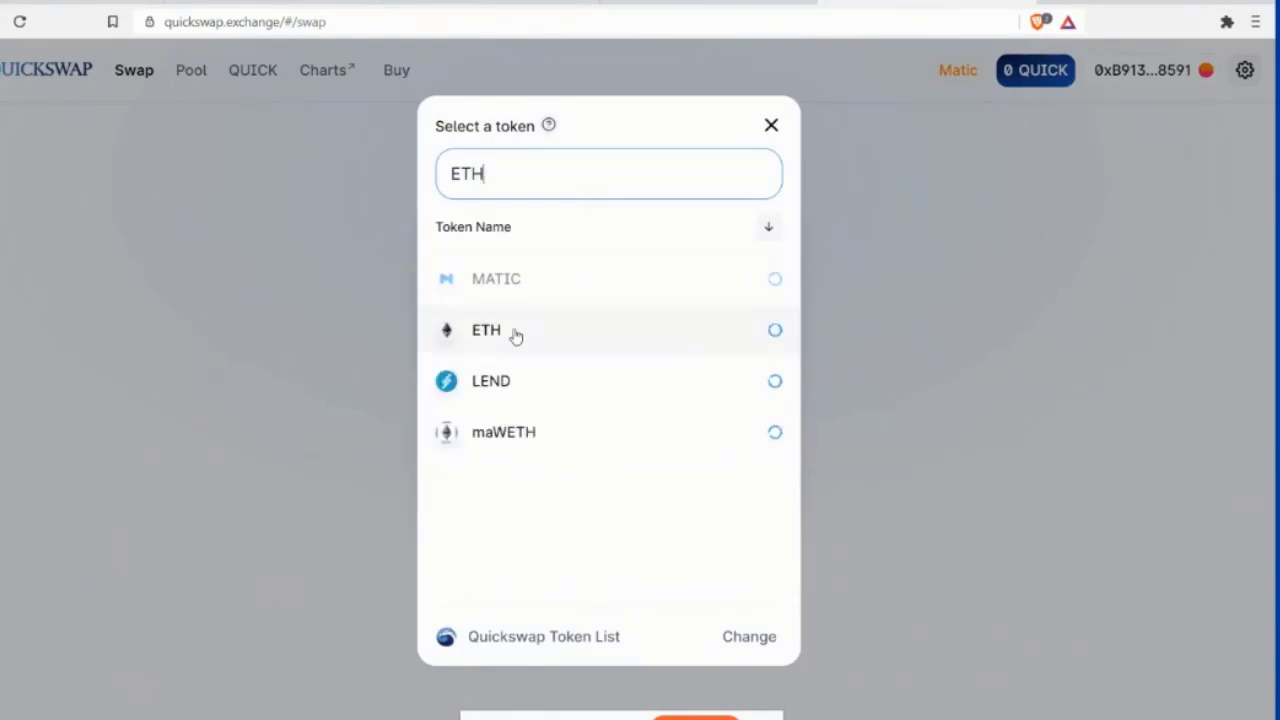
pyautogui.click(516, 333)
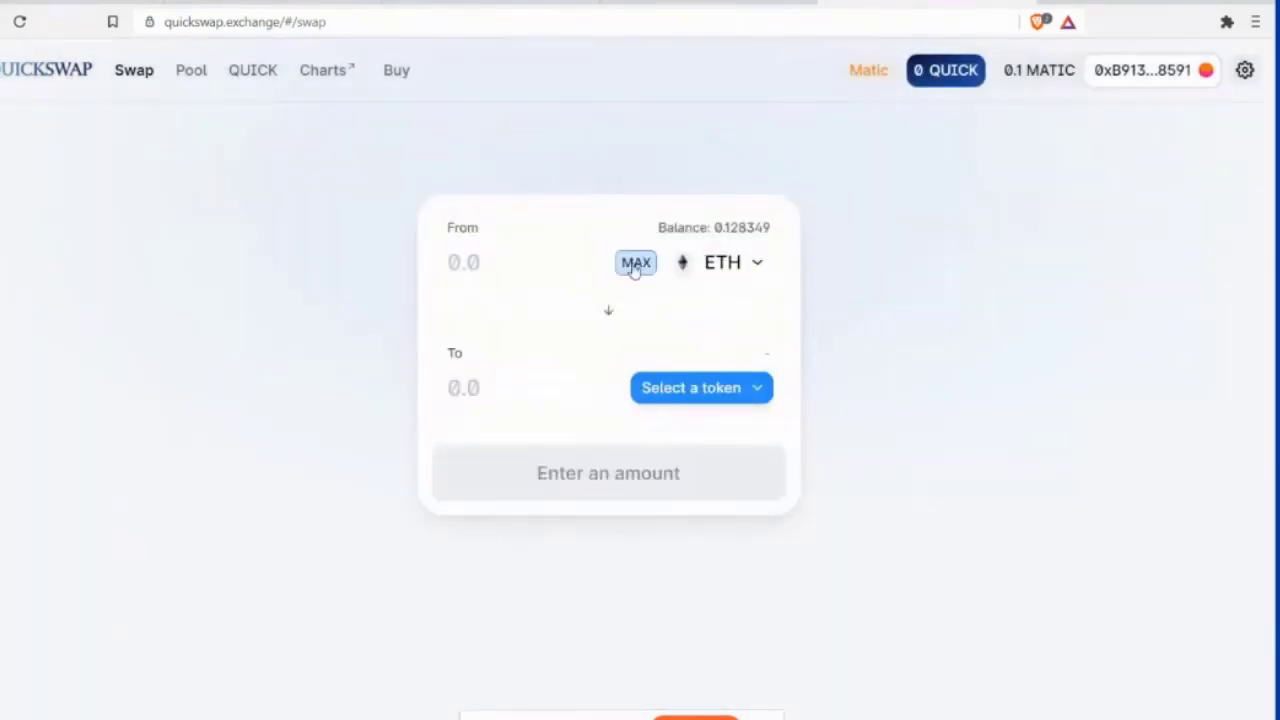
pyautogui.click(635, 263)
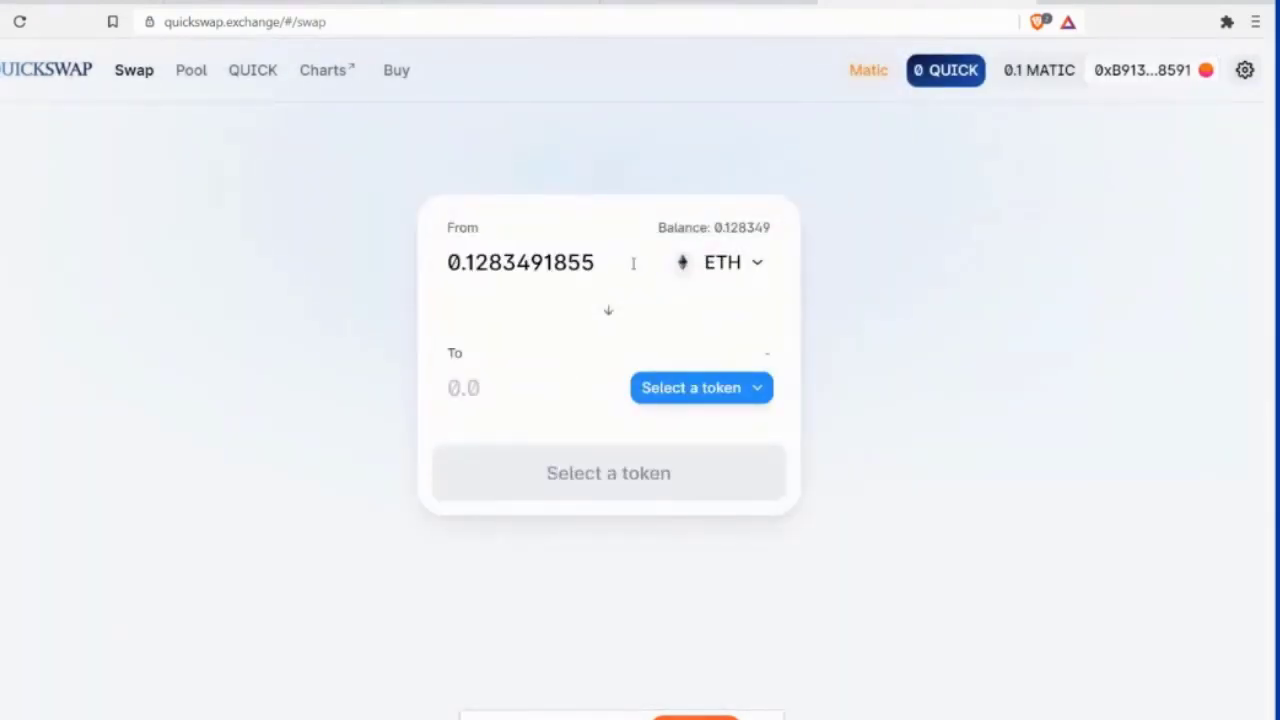
# Find QUICK in the token list and choose it as the token to receive
pyautogui.click(757, 390)
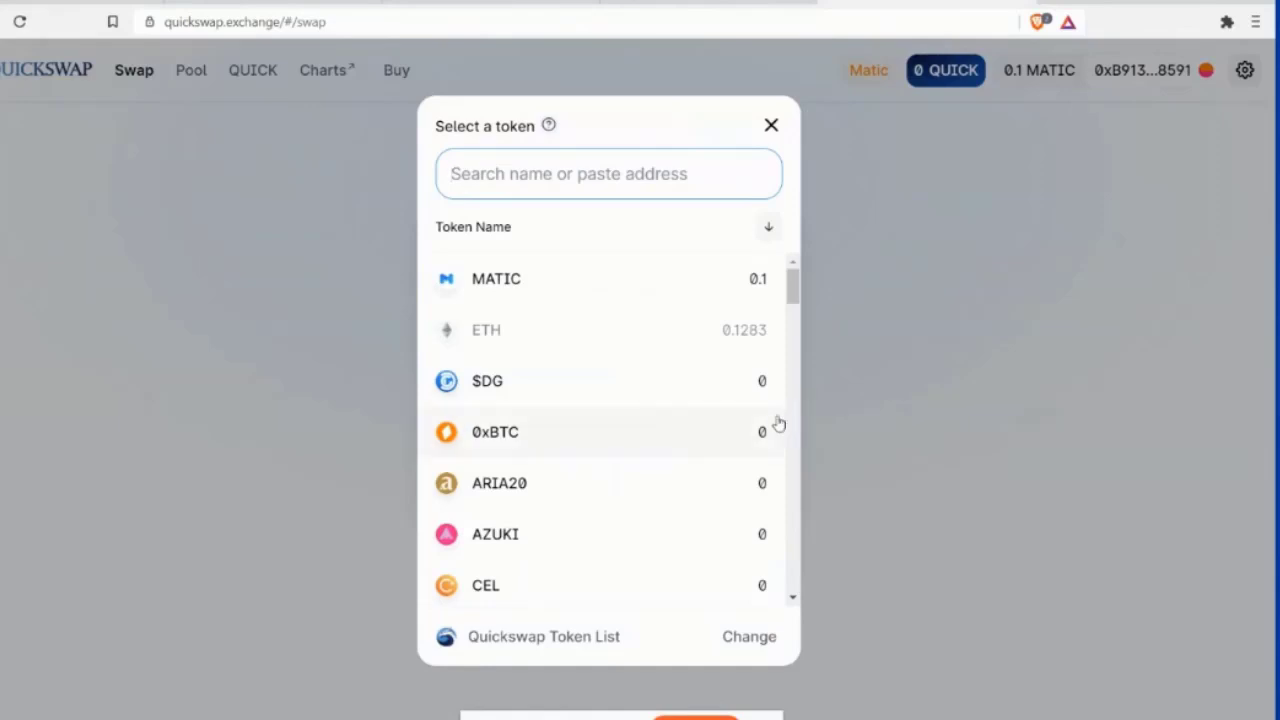
pyautogui.click(791, 301)
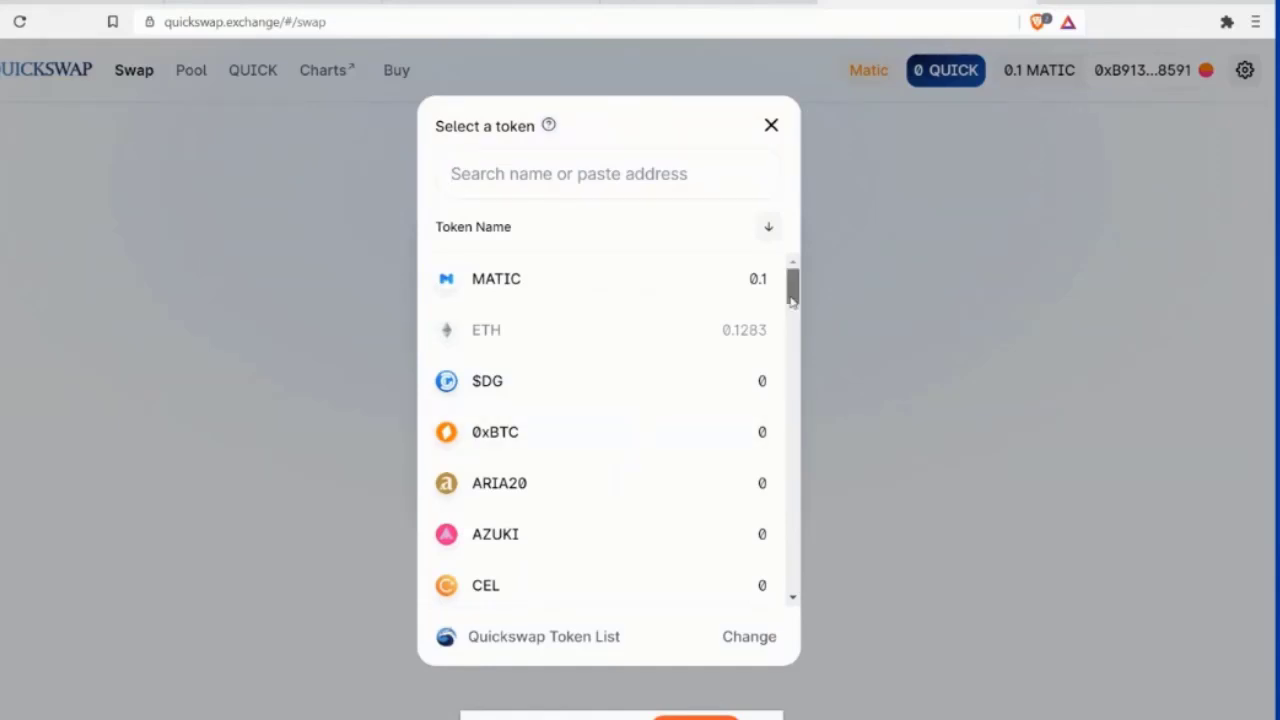
pyautogui.moveTo(791, 301); pyautogui.dragTo(778, 408)
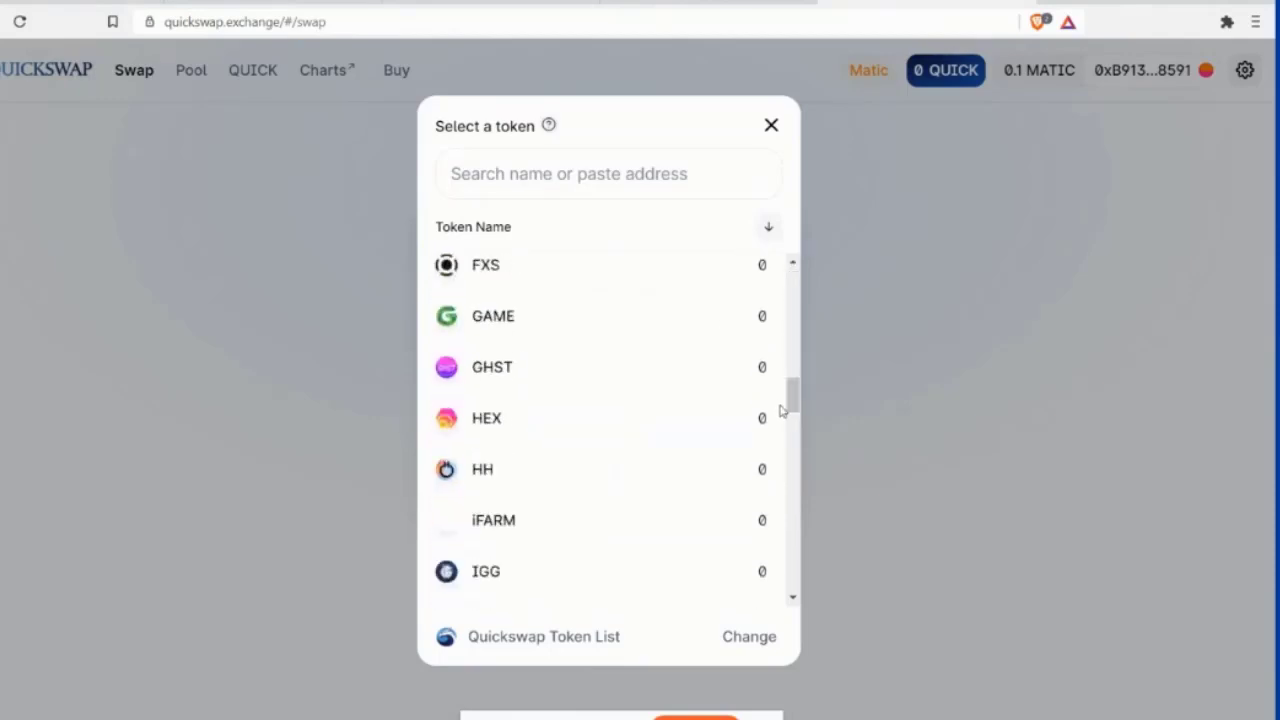
pyautogui.click(583, 177)
pyautogui.write('Qui')
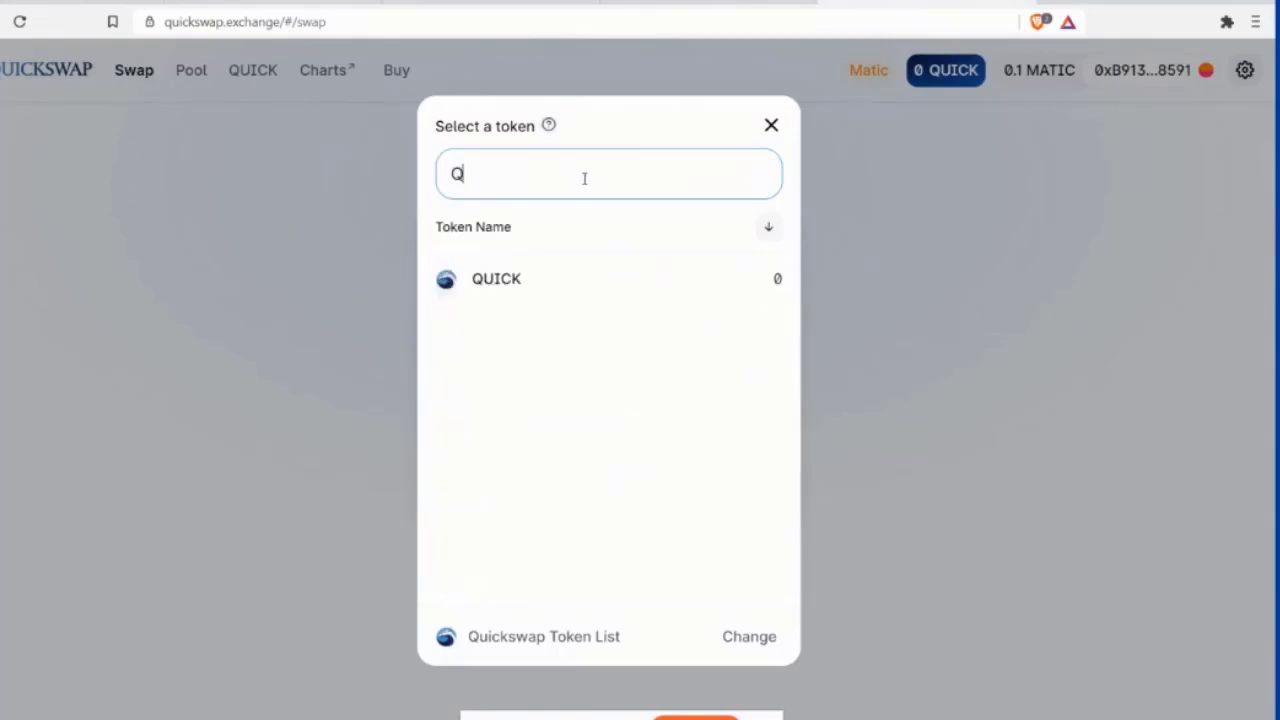
pyautogui.click(531, 289)
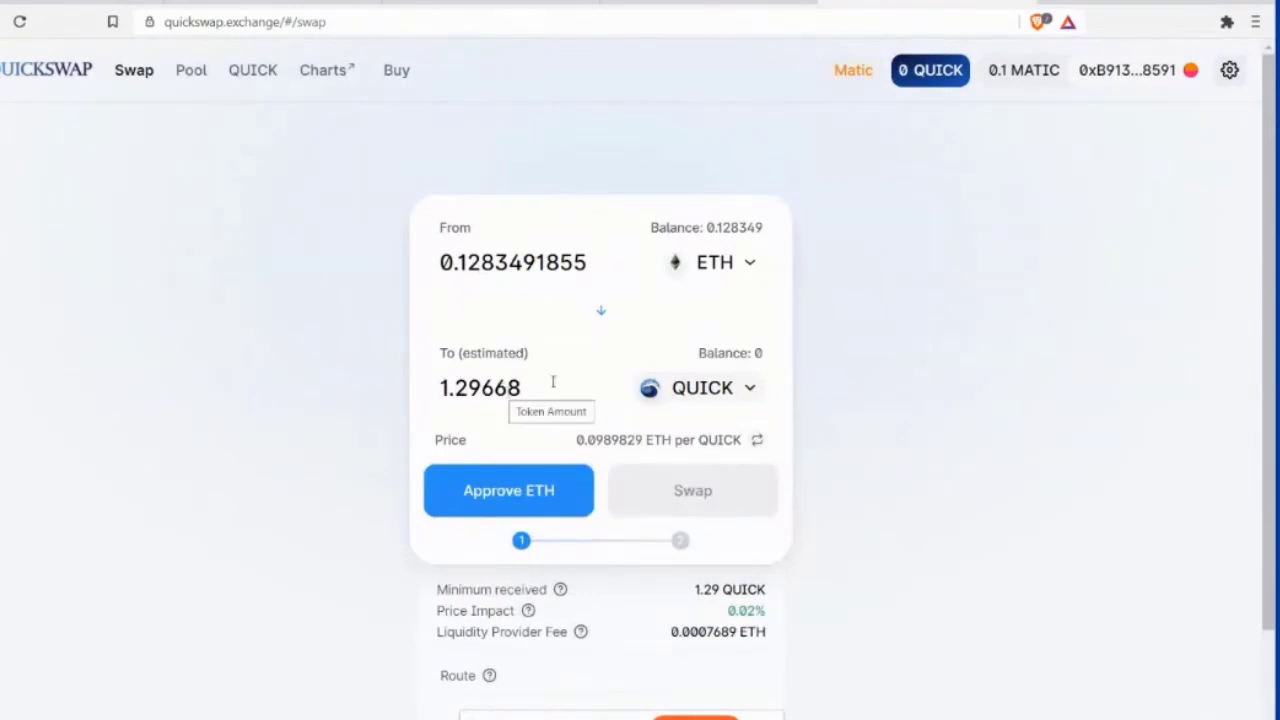
# Approve QuickSwap to spend the ETH and confirm the spending permission in MetaMask
pyautogui.click(546, 506)
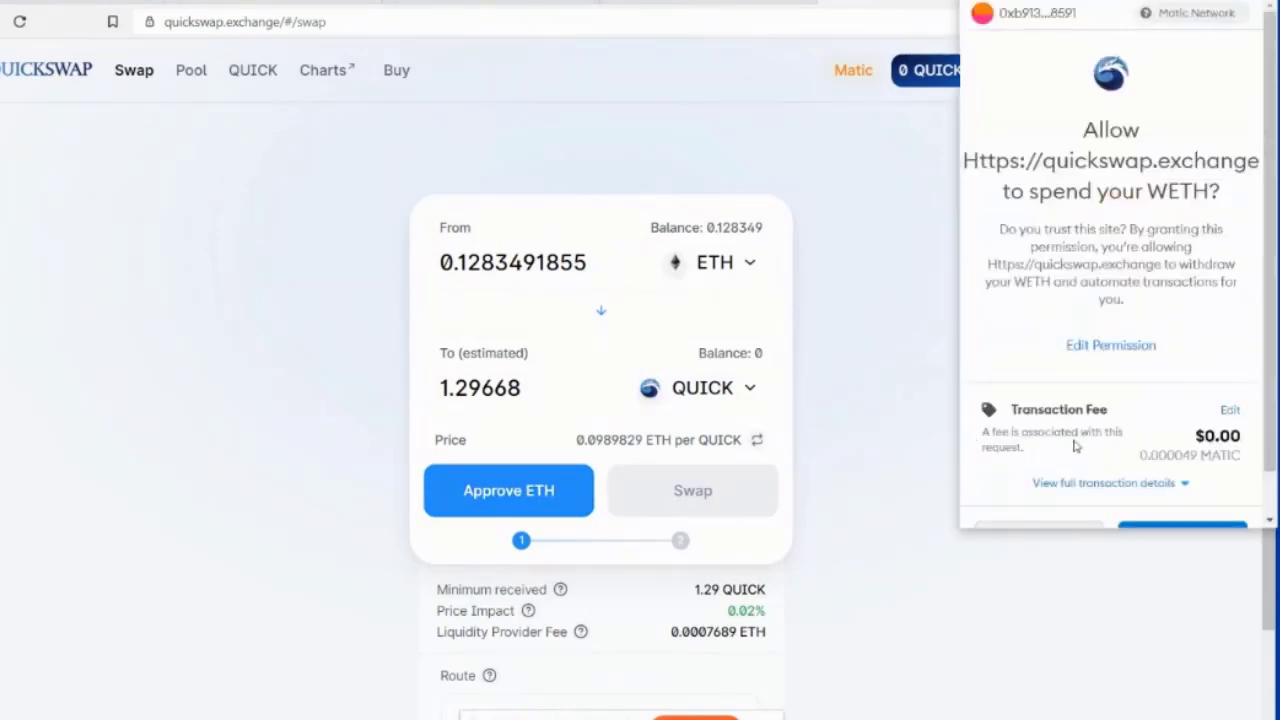
pyautogui.scroll(-1, 1121, 451)
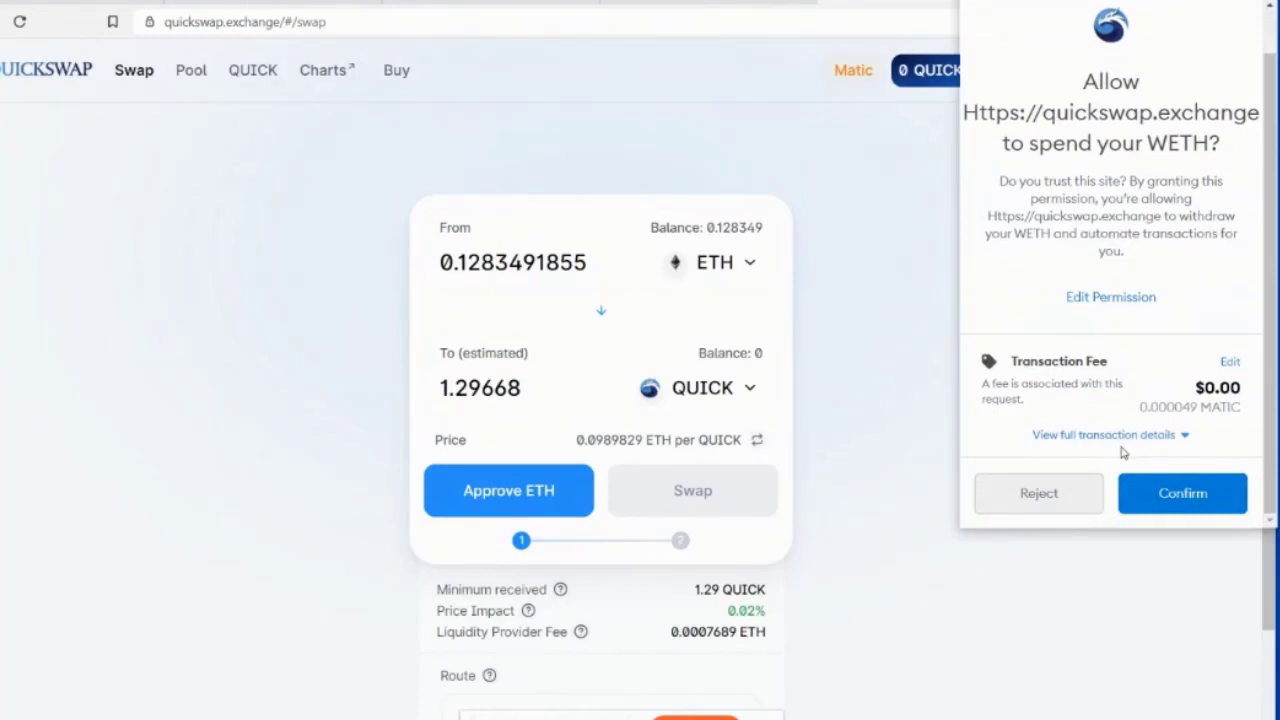
pyautogui.click(1187, 493)
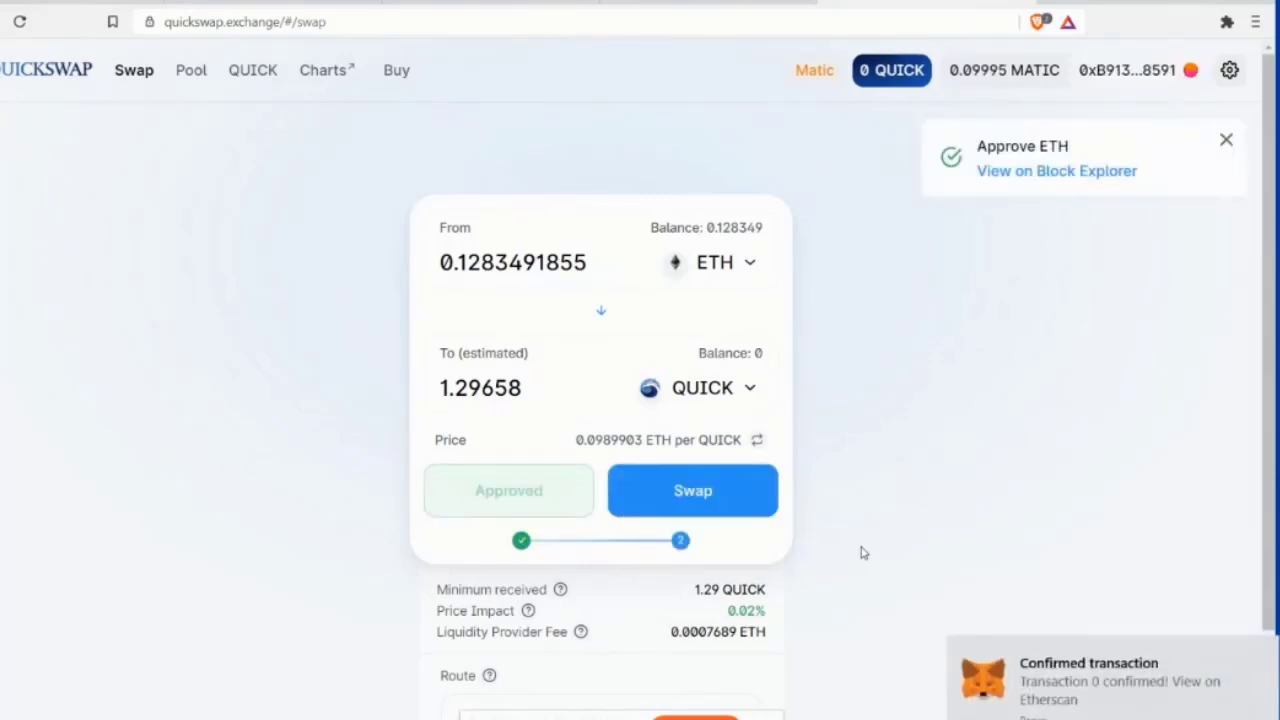
# Swap the 0.128349 ETH for QUICK, confirm the transaction in MetaMask, and close the submission notice
pyautogui.click(742, 502)
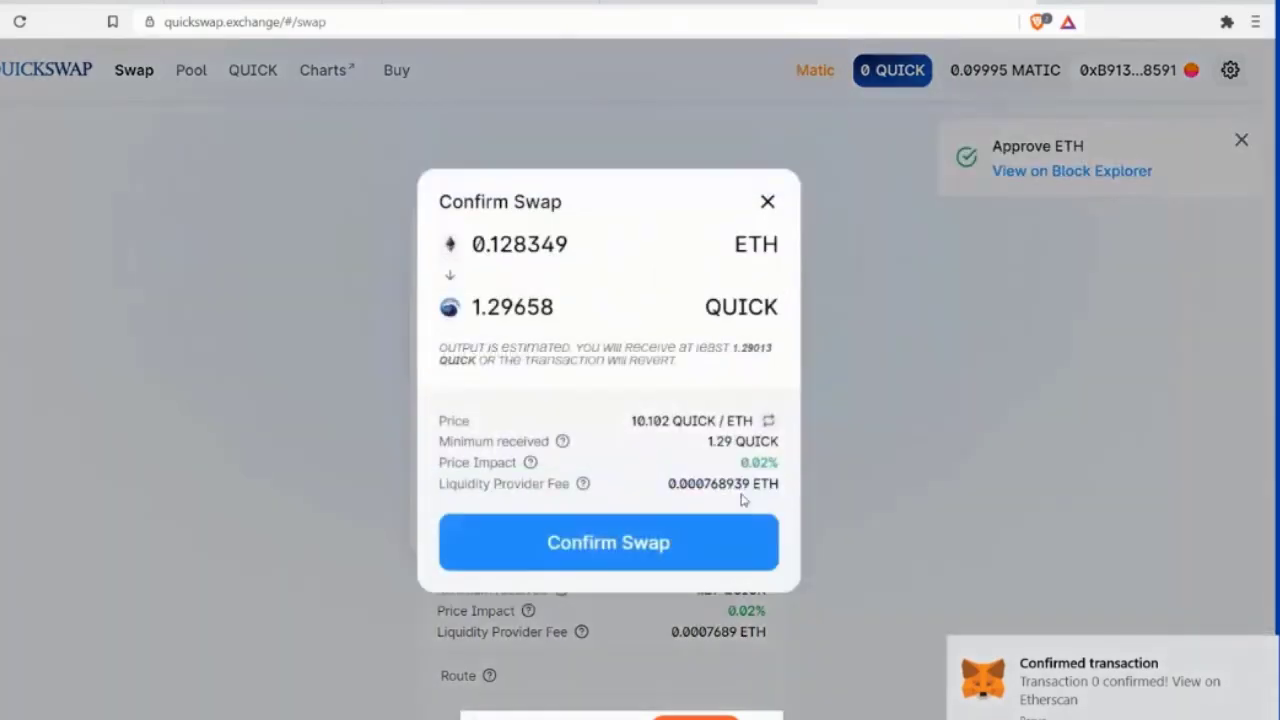
pyautogui.click(686, 544)
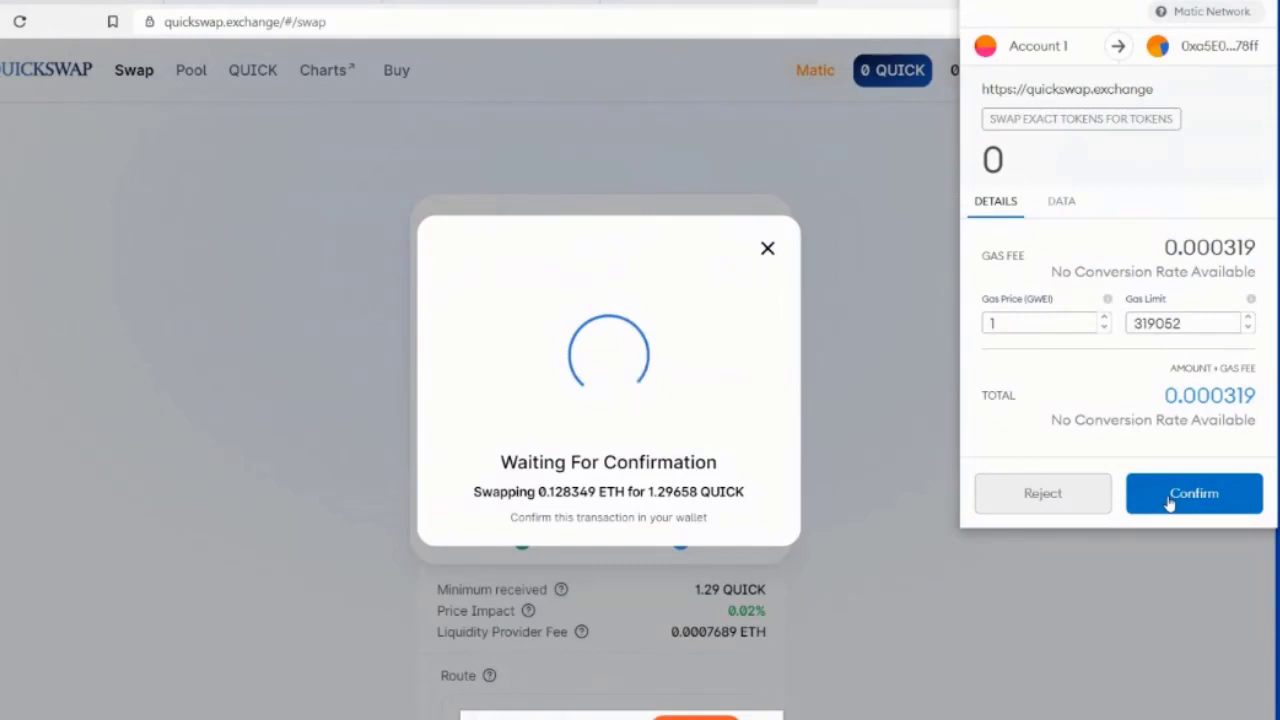
pyautogui.click(1169, 503)
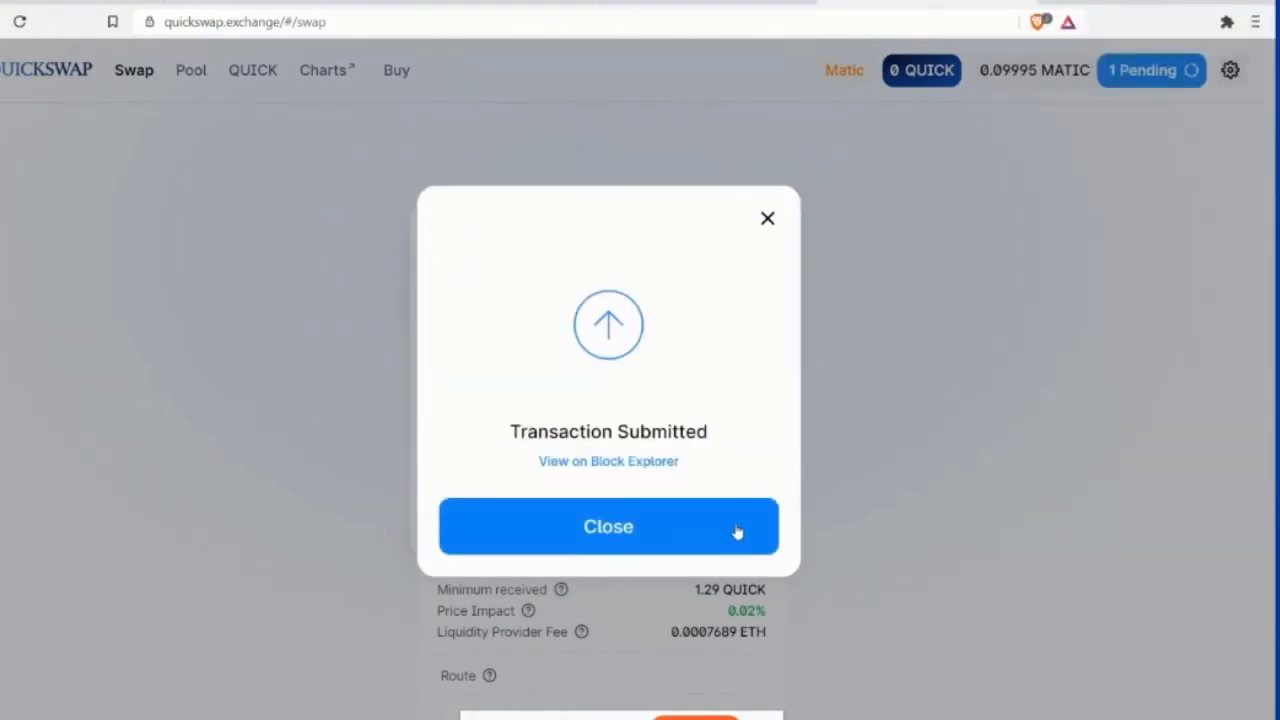
pyautogui.click(737, 532)
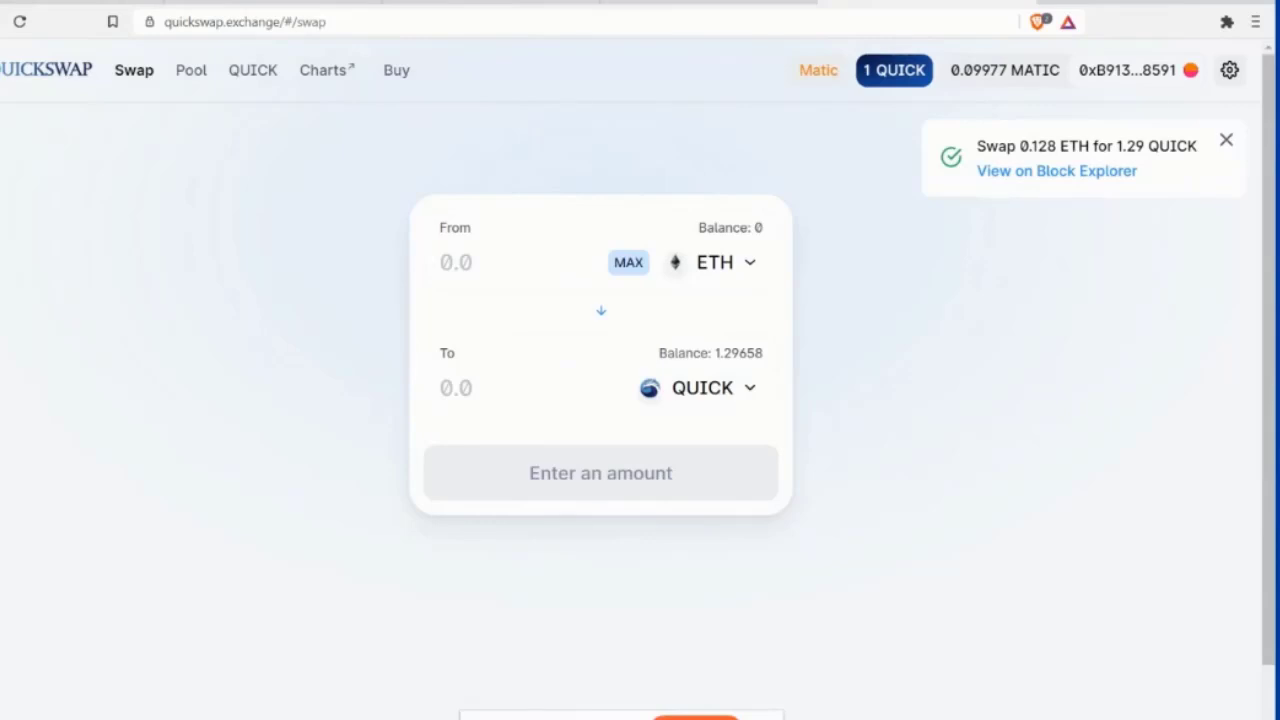
pyautogui.hotkey('ctrl', 'Tab')
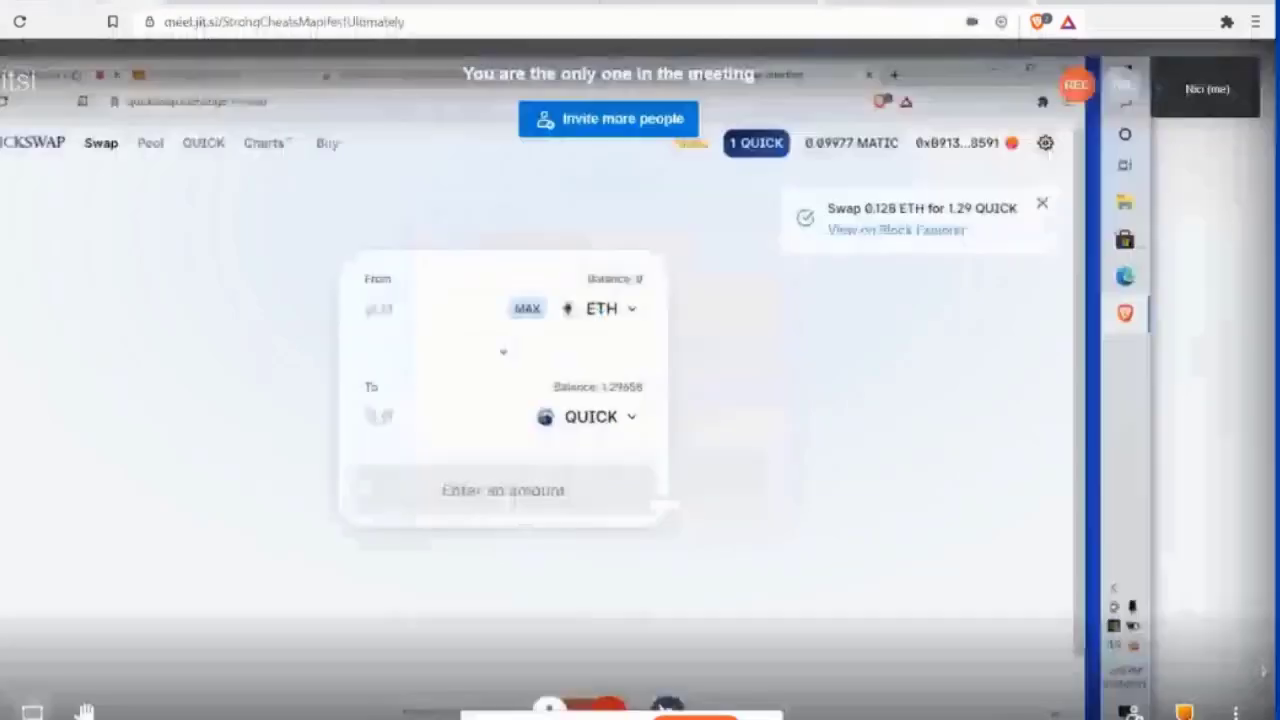